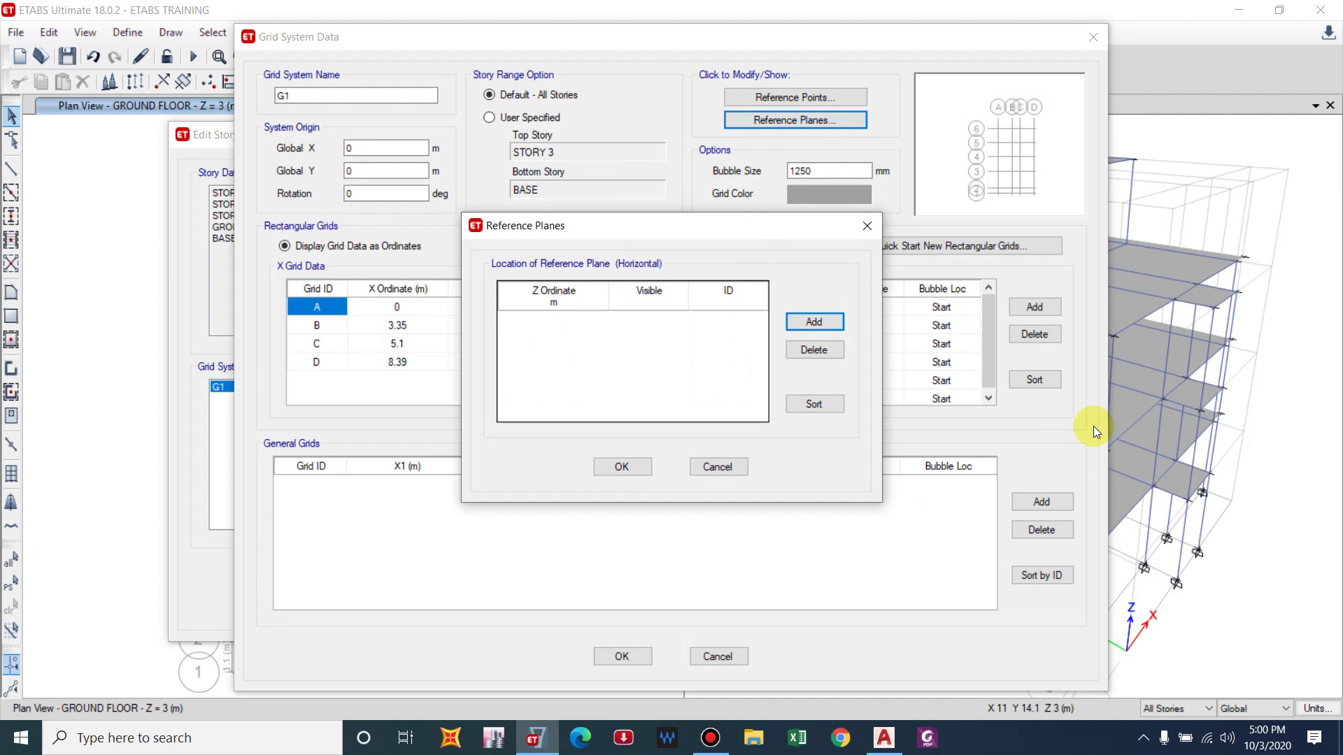
- Add a horizontal reference plane at Z = 1.5 m to grid system G1 and display the plan view at that level
{"action": "left_click", "coordinate": [831, 326]}
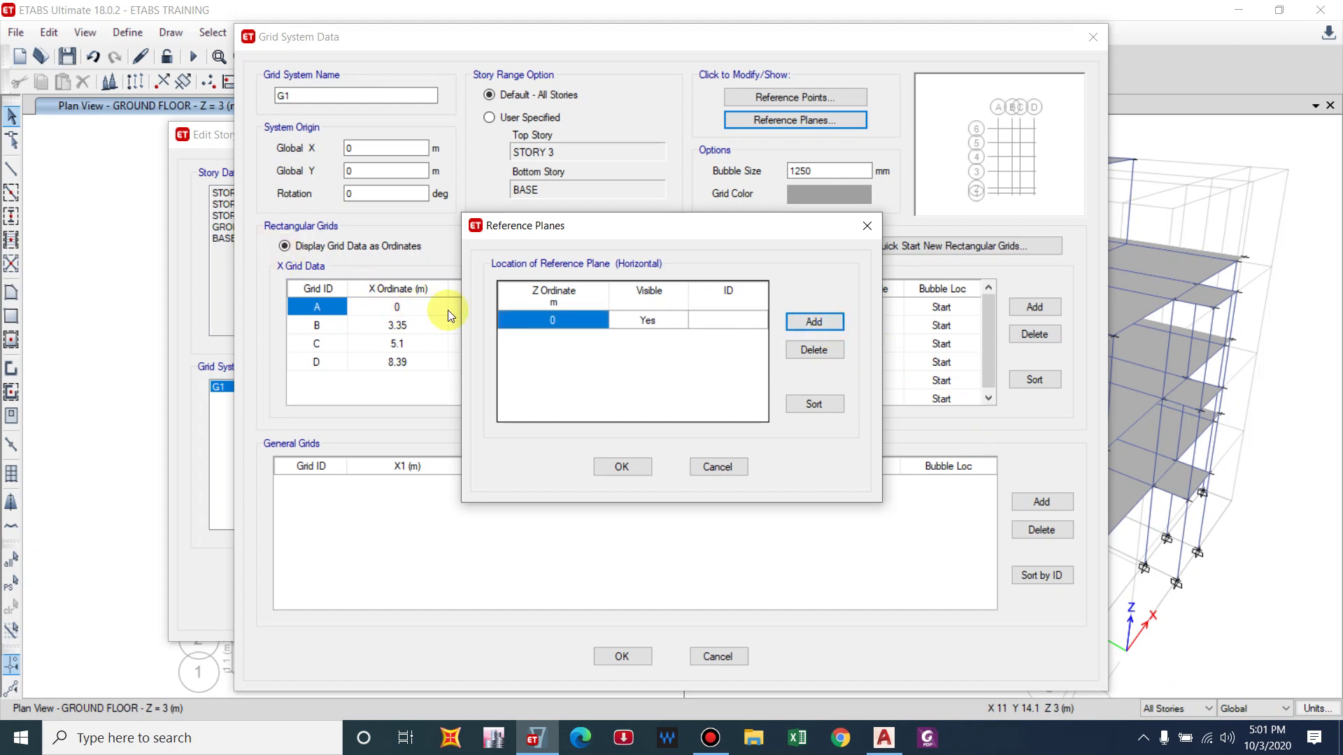
{"action": "left_click", "coordinate": [532, 326]}
{"action": "type", "text": "1.5"}
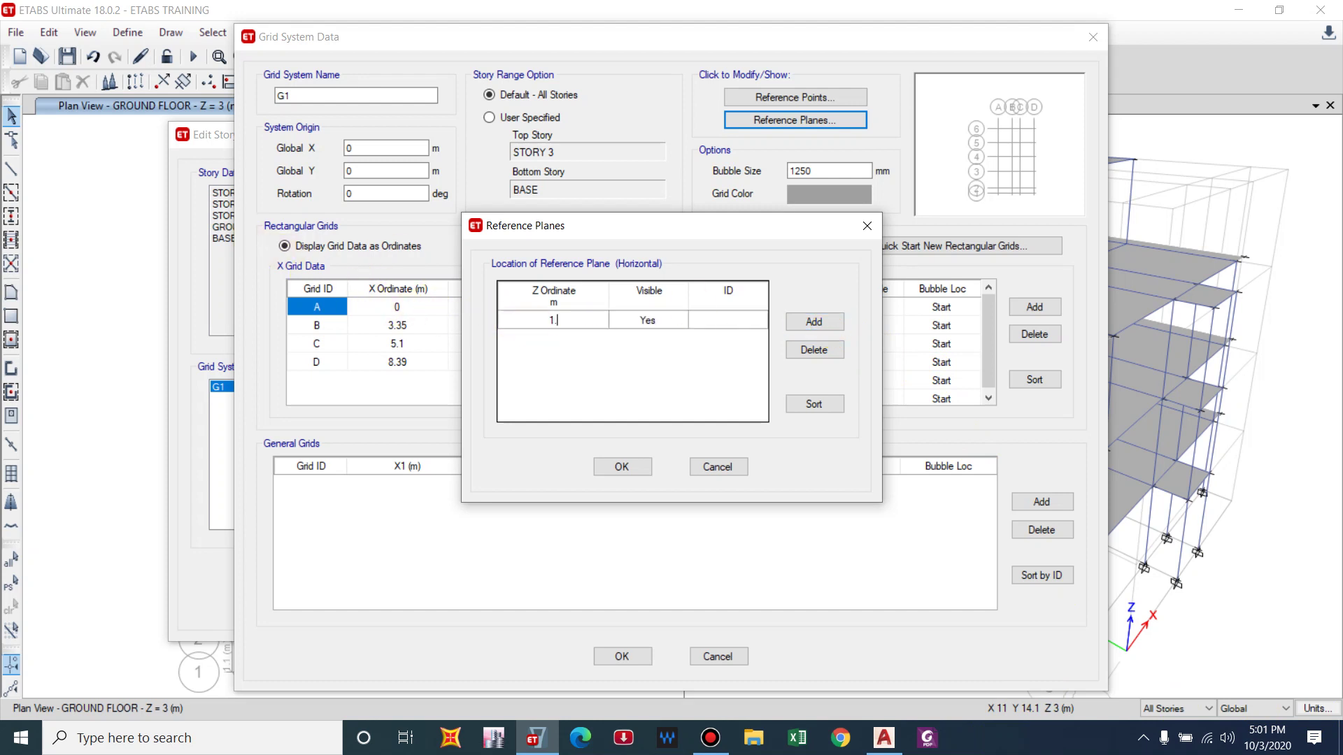
{"action": "key", "text": "Return"}
{"action": "left_click", "coordinate": [621, 468]}
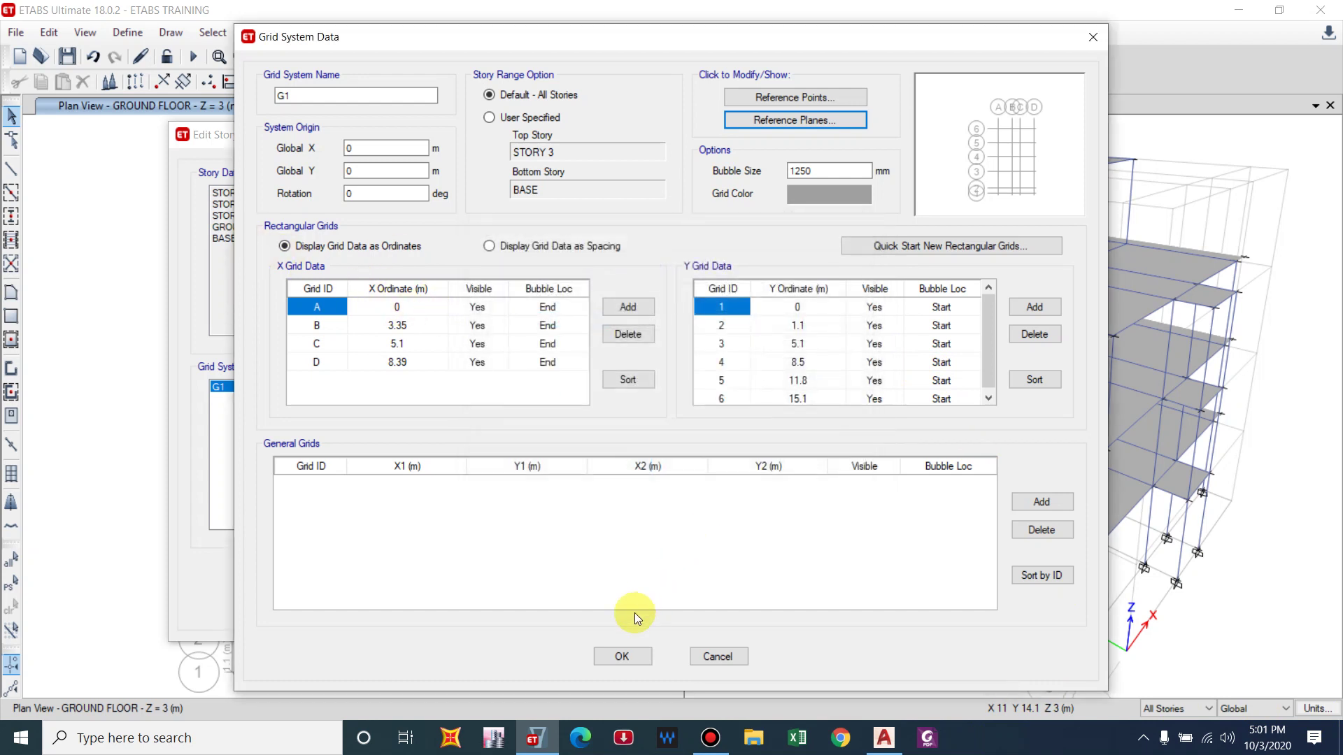
{"action": "left_click", "coordinate": [620, 654]}
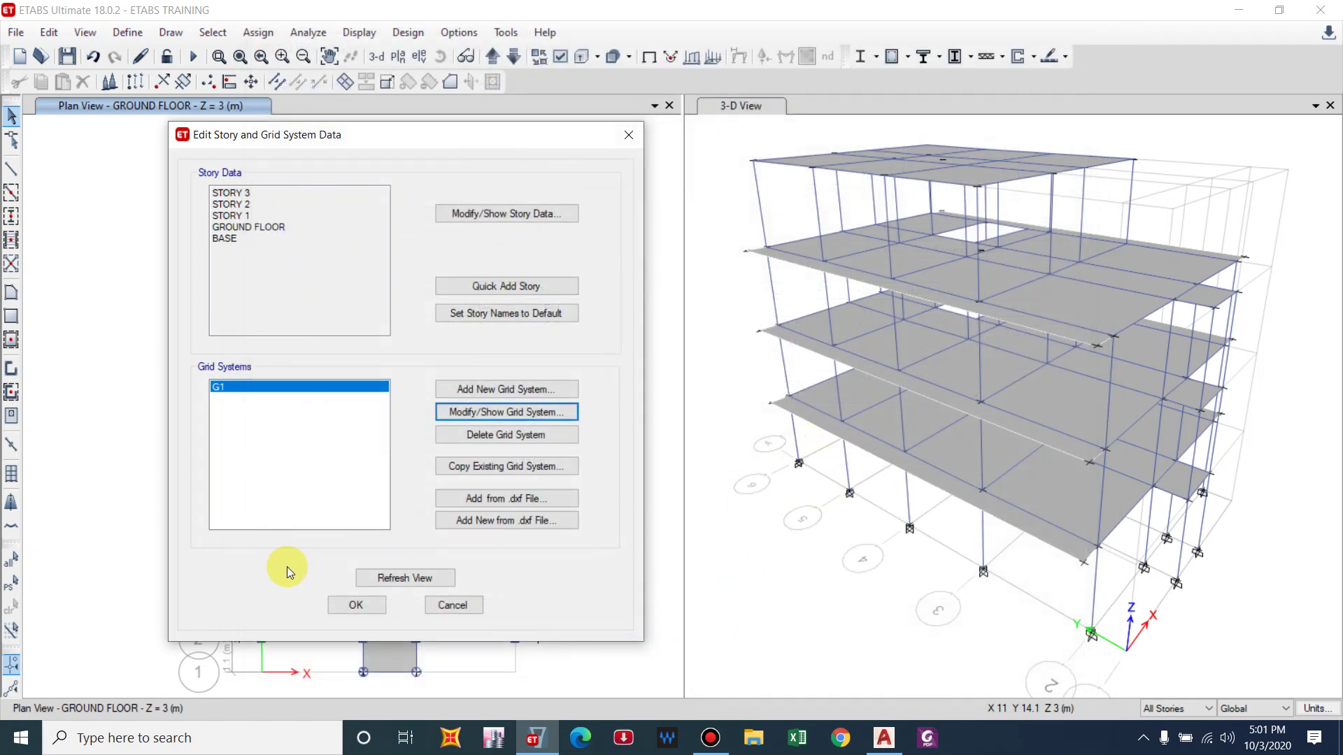
{"action": "left_click", "coordinate": [356, 603]}
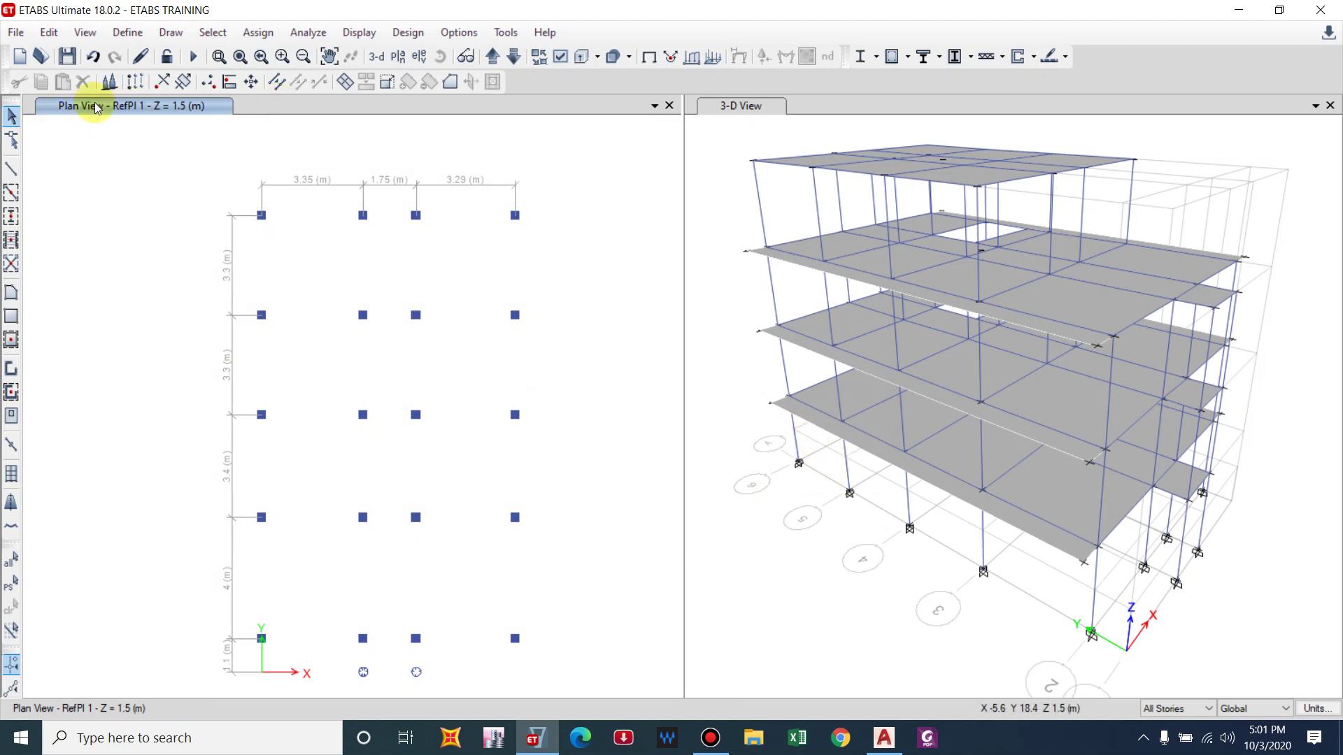
{"action": "left_click", "coordinate": [492, 56]}
{"action": "left_click", "coordinate": [513, 56]}
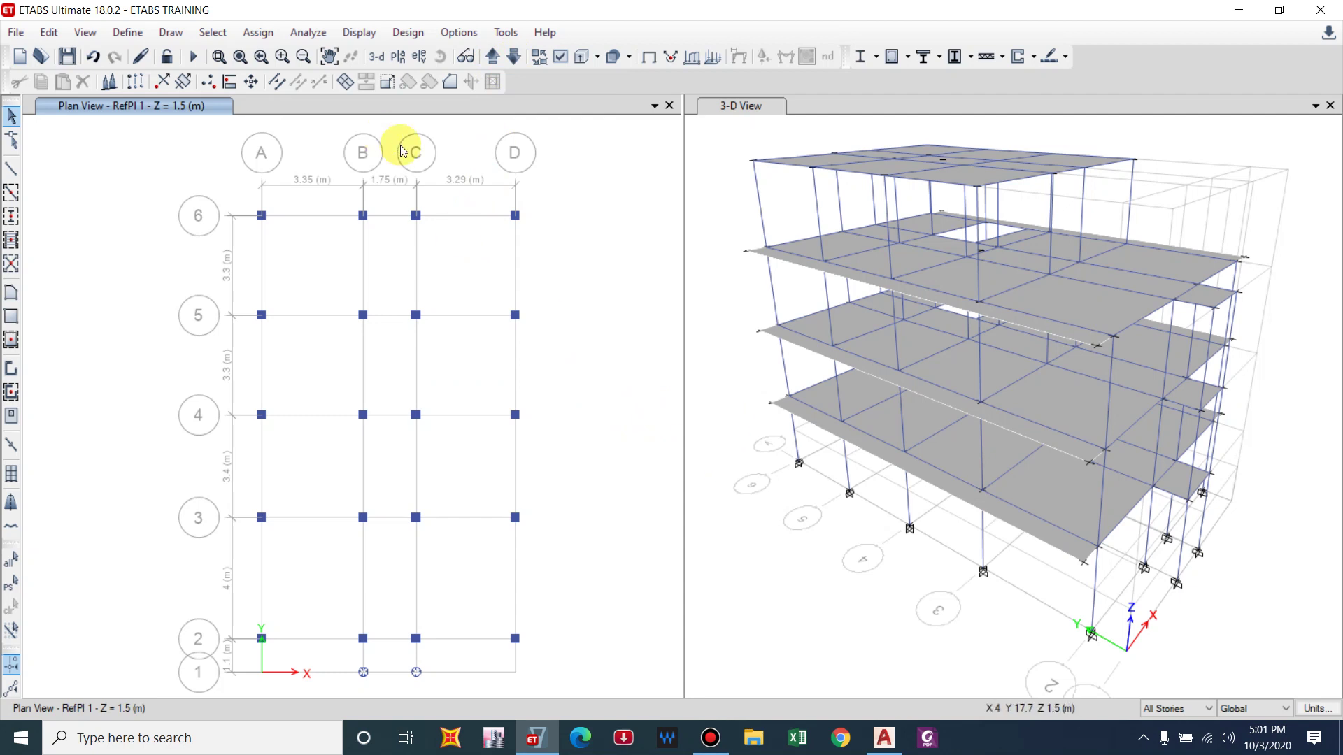
- Switch to the AutoCAD architecture drawing, examine the riser, tread and landing dimensions of the staircase, and return to ETABS
{"action": "left_click", "coordinate": [884, 738]}
{"action": "scroll", "coordinate": [826, 596], "scroll_direction": "down", "scroll_amount": 10}
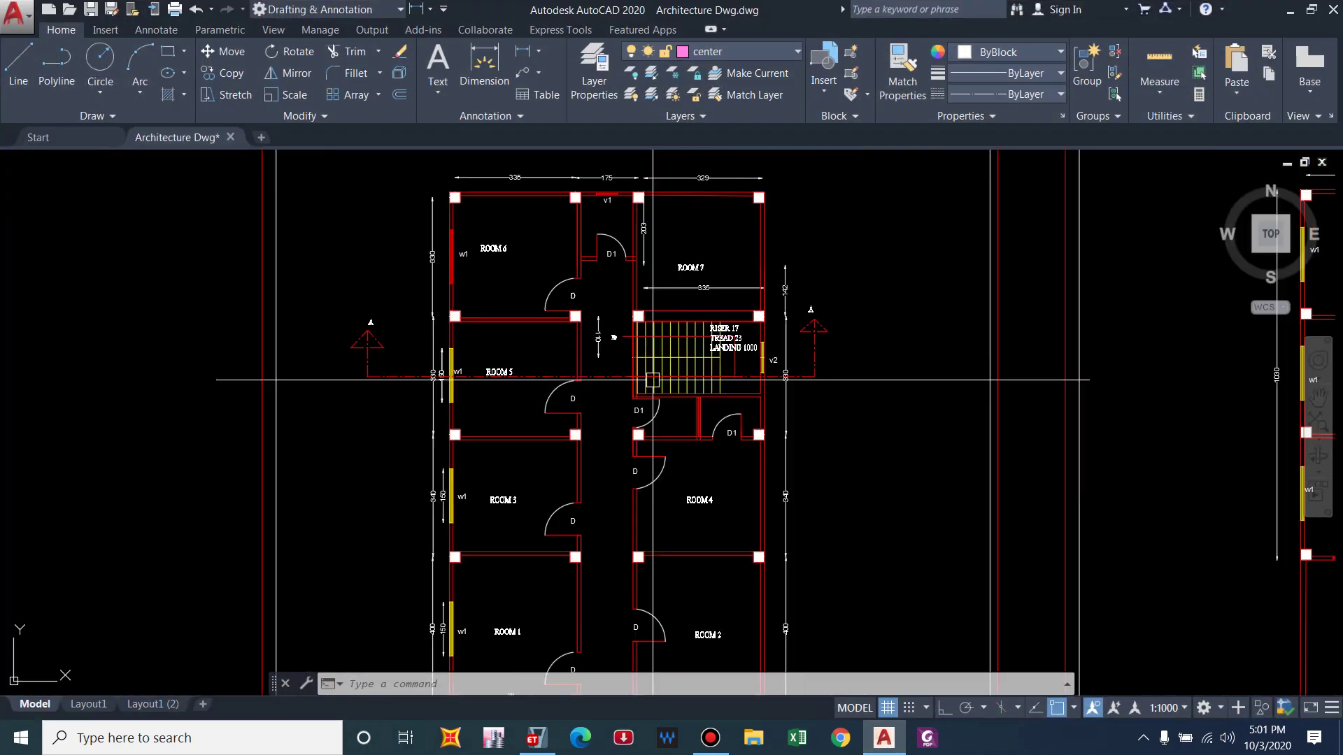
{"action": "scroll", "coordinate": [472, 362], "scroll_direction": "up", "scroll_amount": 6}
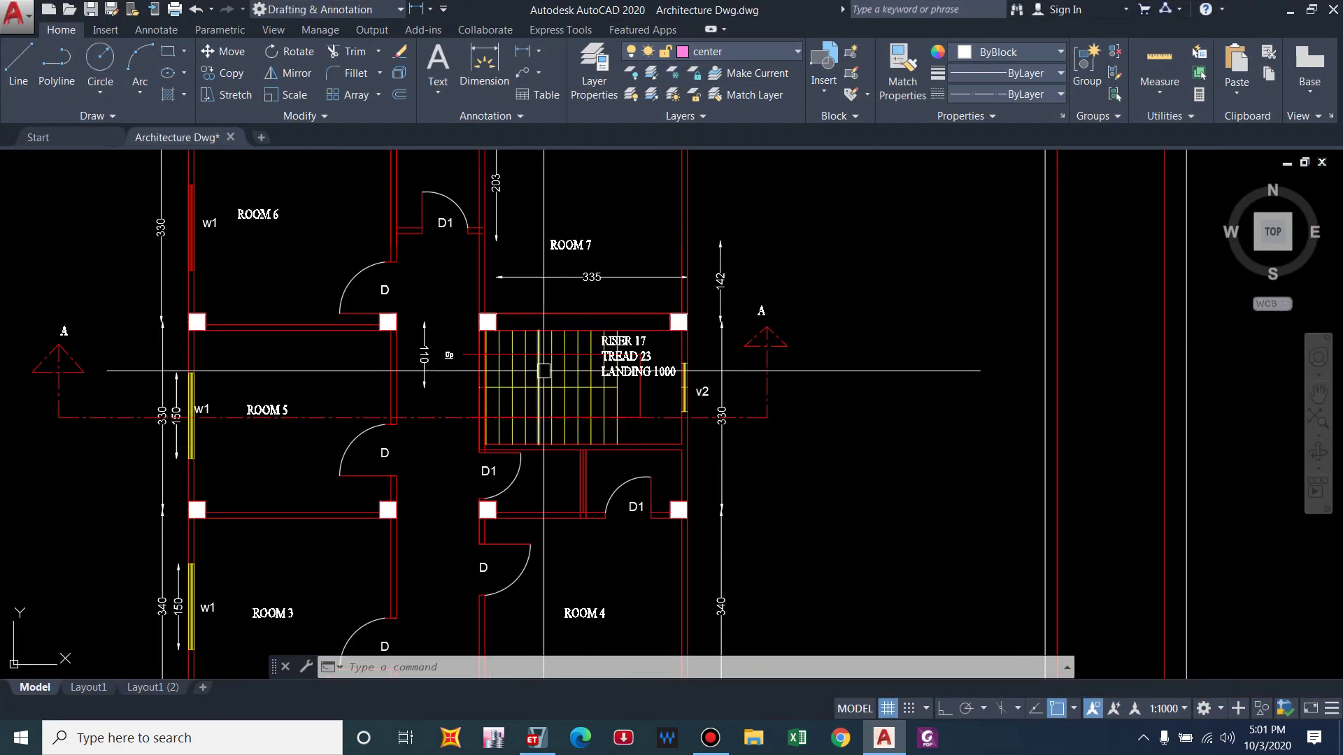
{"action": "scroll", "coordinate": [486, 327], "scroll_direction": "up", "scroll_amount": 2}
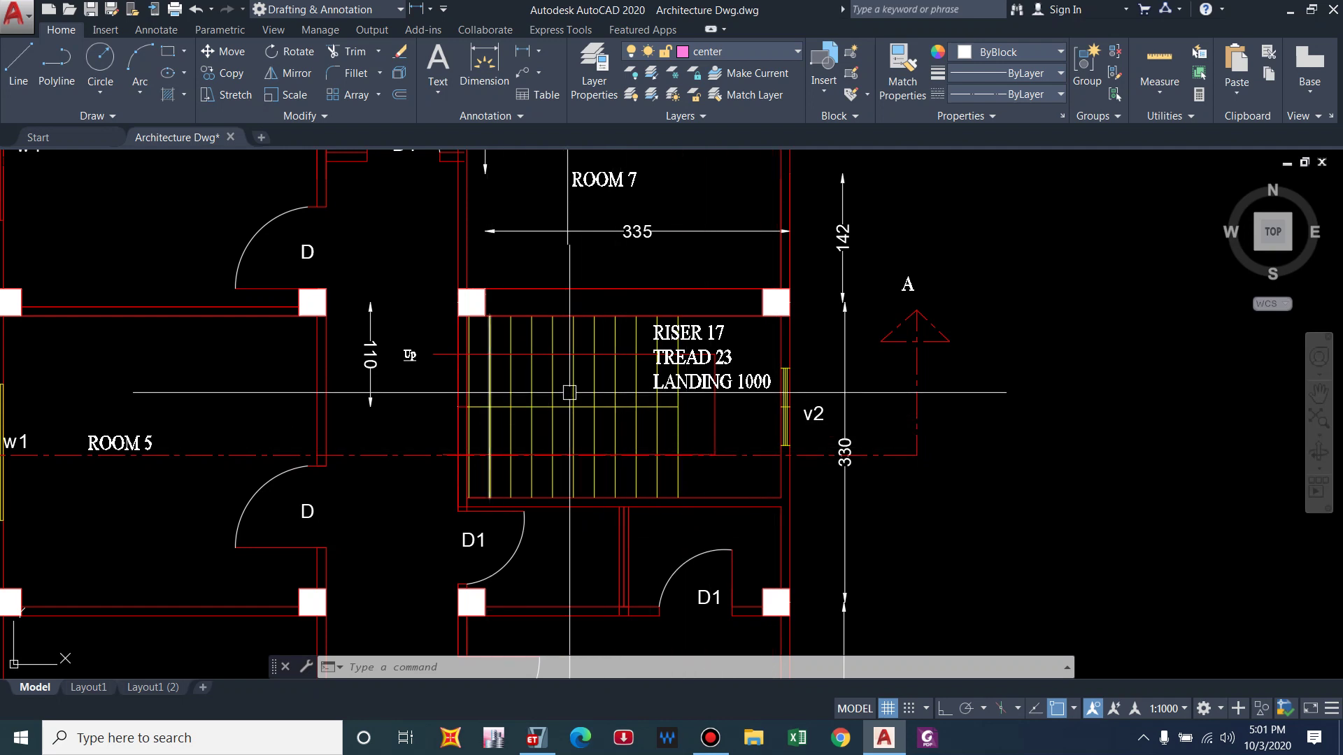
{"action": "left_click", "coordinate": [885, 736]}
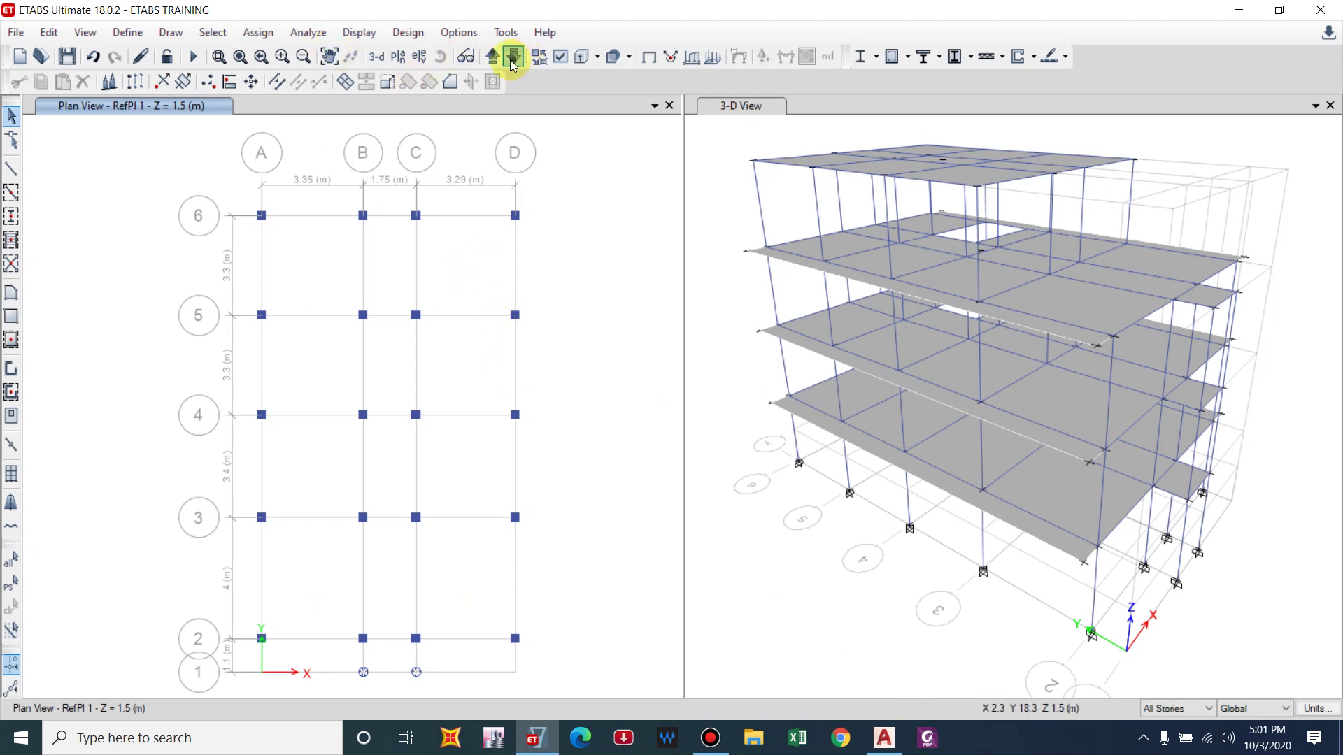
- Show the ground floor plan and enable snapping to line ends and midpoints, leaving the beam beside the stair opening deselected
{"action": "left_click", "coordinate": [493, 56]}
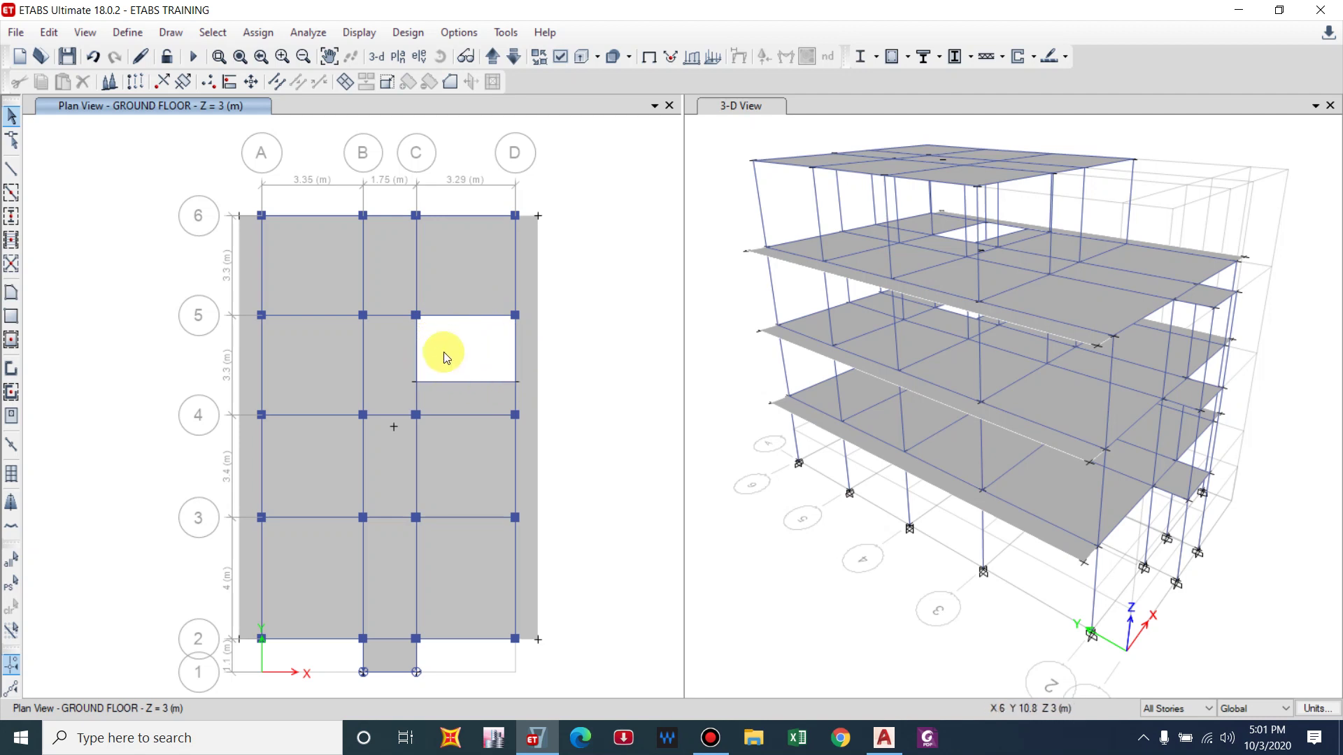
{"action": "left_click", "coordinate": [514, 343]}
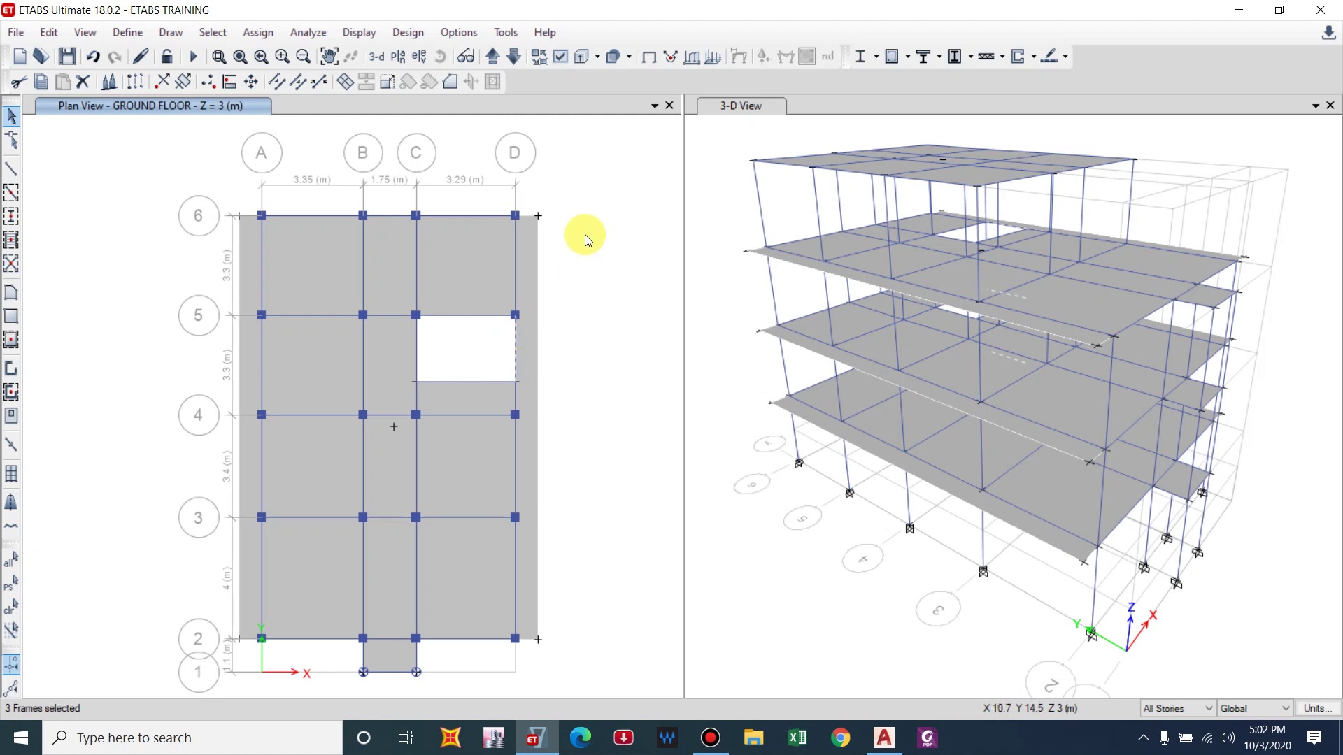
{"action": "right_click", "coordinate": [636, 242]}
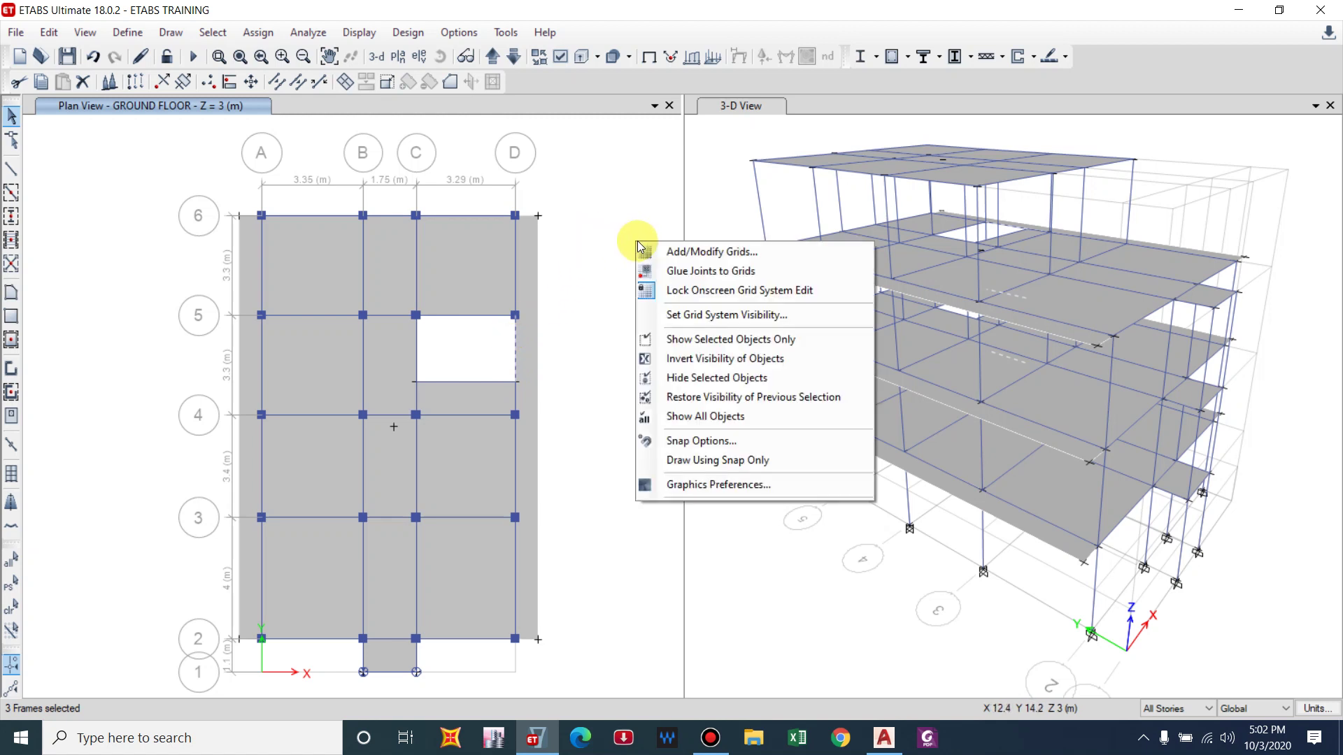
{"action": "left_click", "coordinate": [683, 447]}
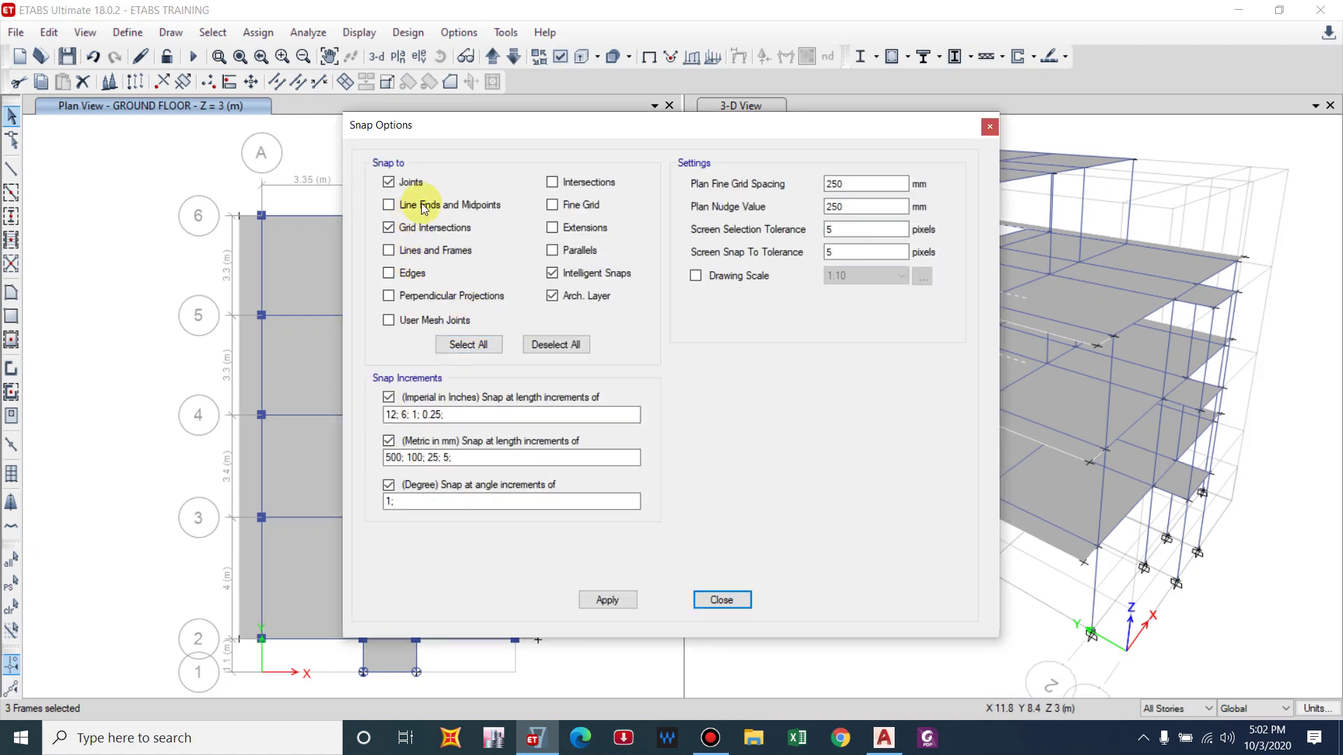
{"action": "left_click", "coordinate": [430, 204]}
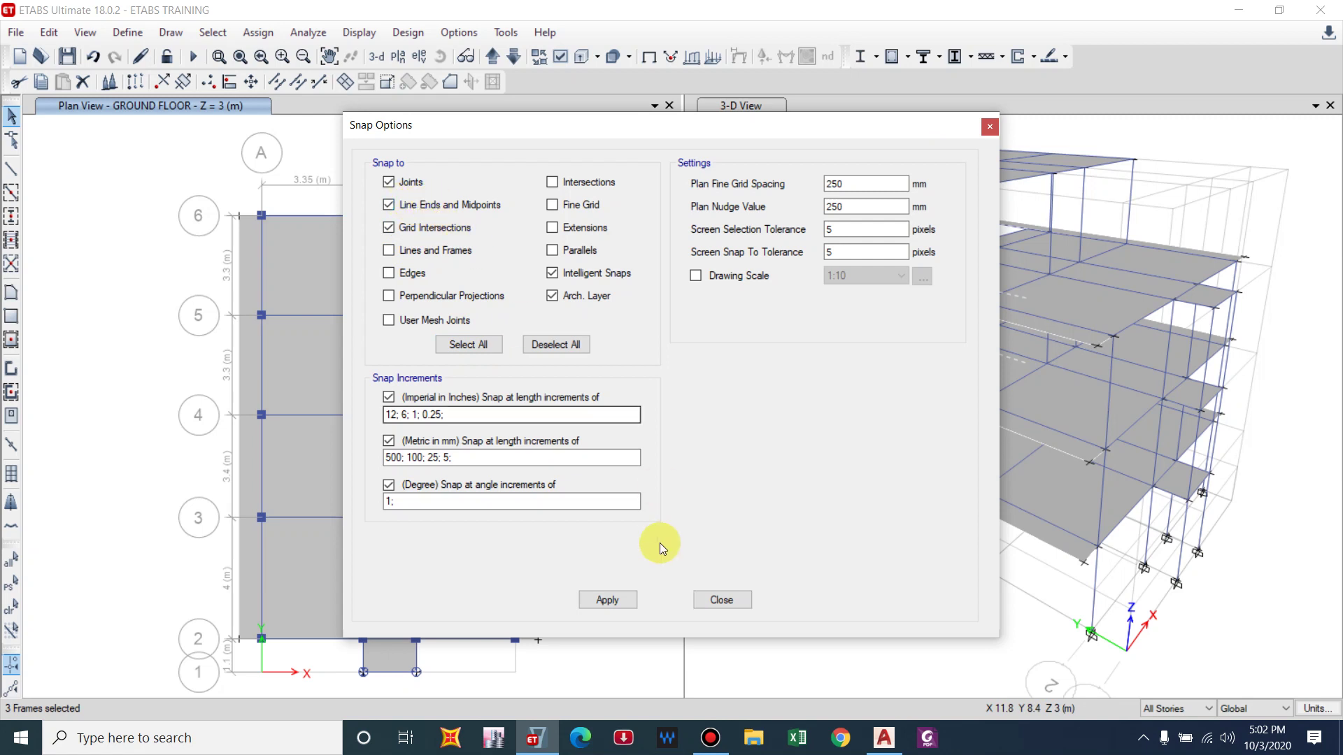
{"action": "left_click", "coordinate": [623, 605]}
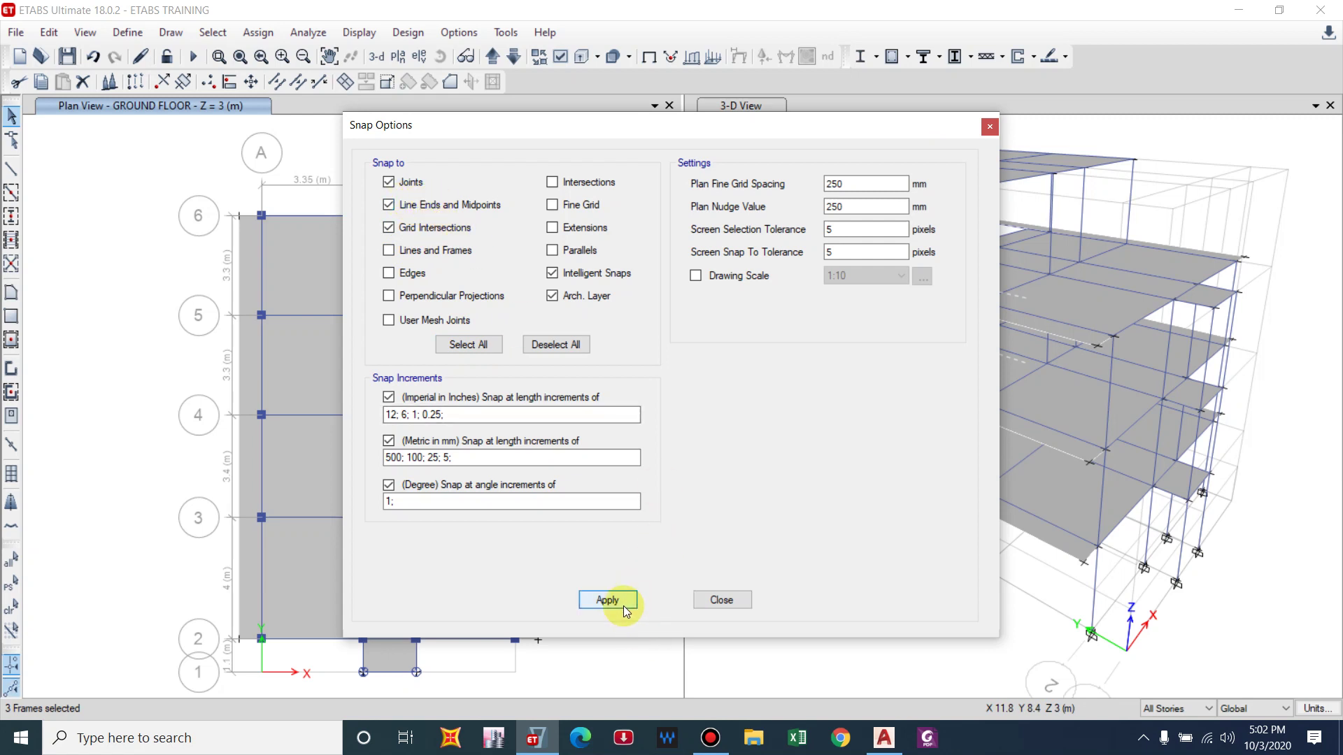
{"action": "left_click", "coordinate": [725, 603]}
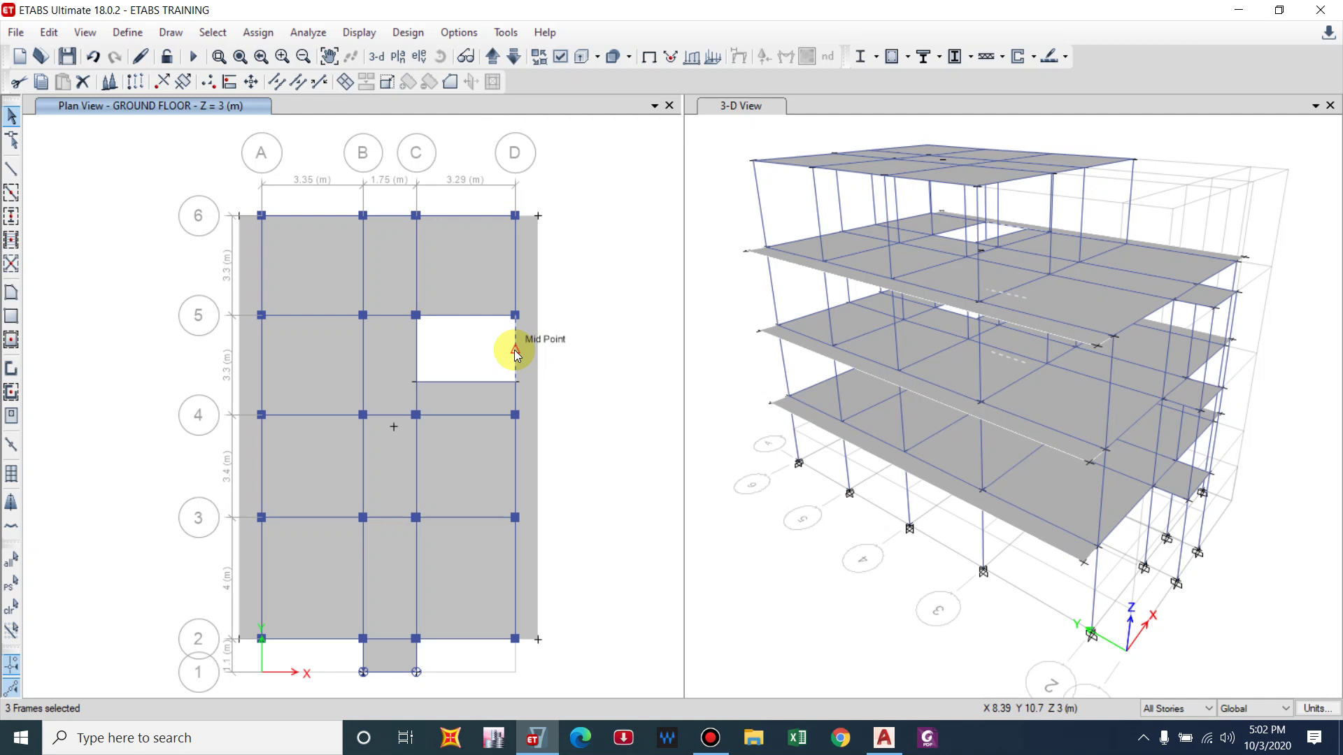
{"action": "key", "text": "ctrl+q"}
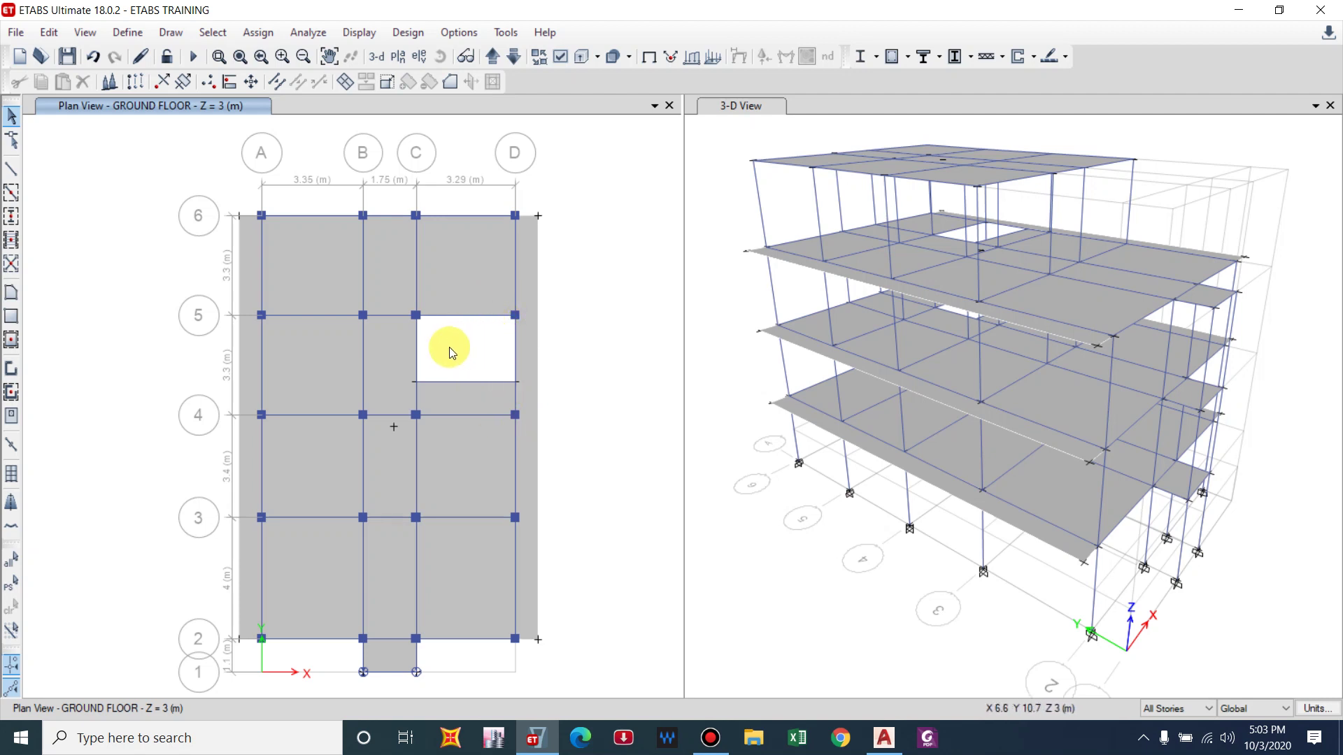
{"action": "left_click", "coordinate": [514, 350]}
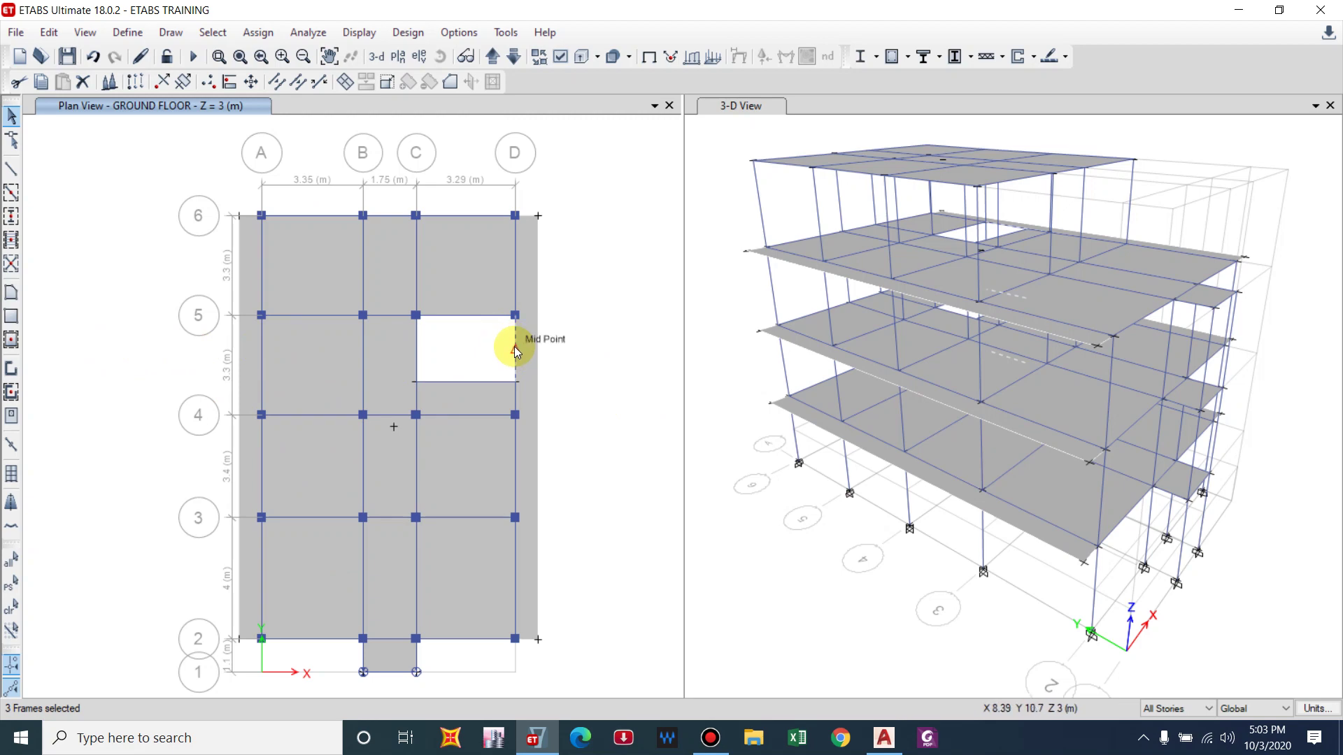
{"action": "right_click", "coordinate": [570, 308]}
{"action": "left_click", "coordinate": [601, 317]}
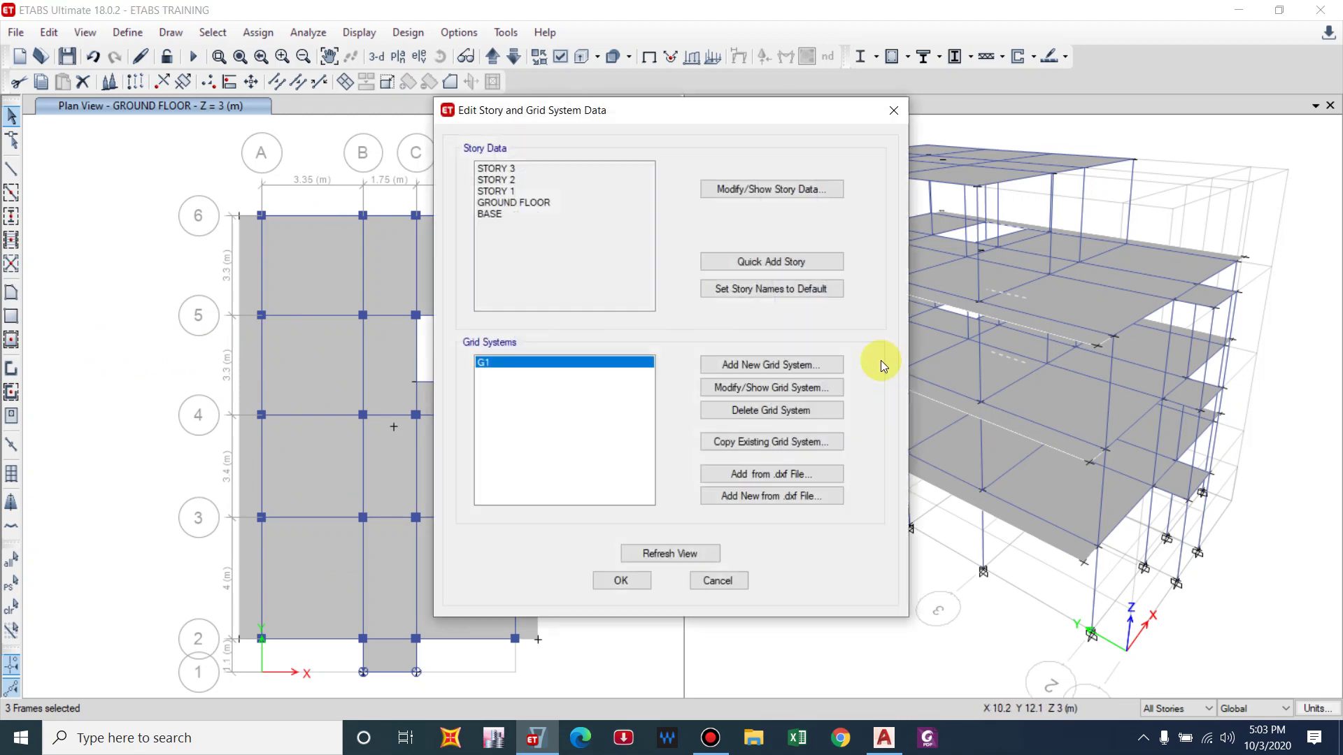
{"action": "left_click", "coordinate": [744, 389]}
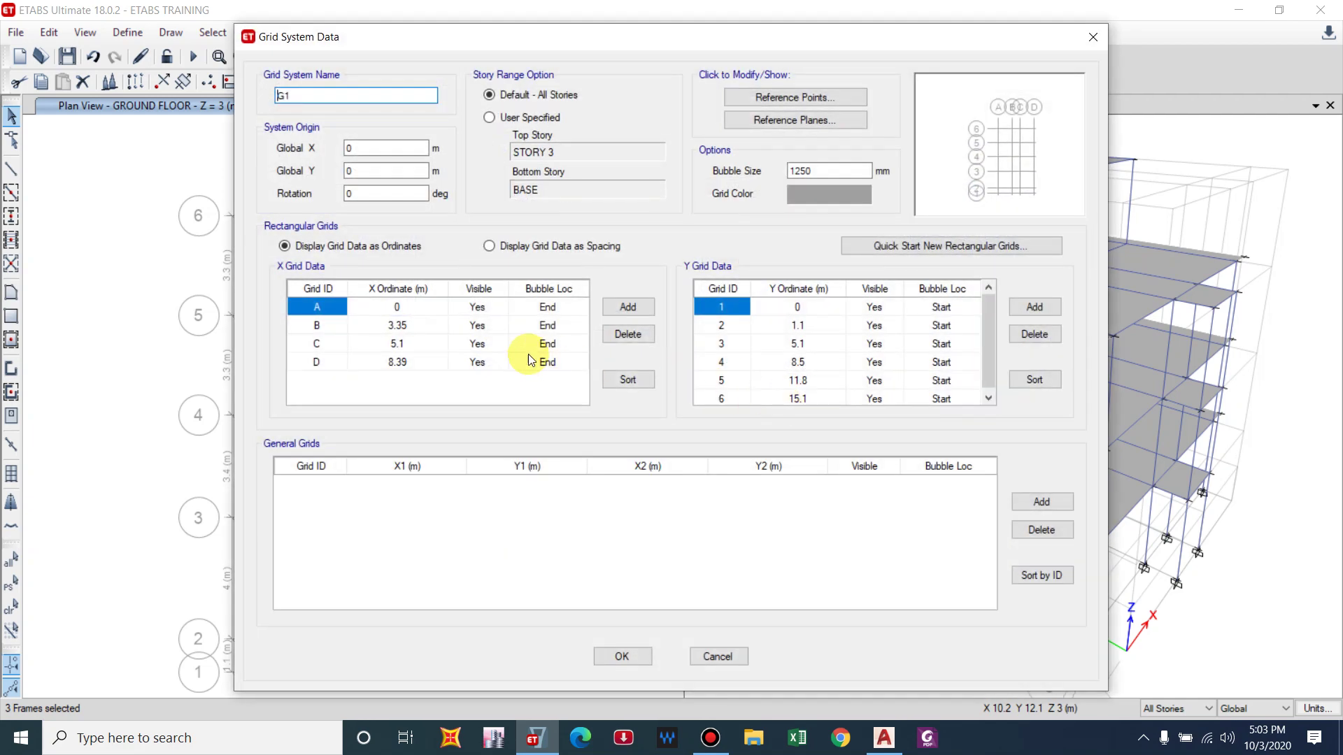
{"action": "scroll", "coordinate": [841, 330], "scroll_direction": "down", "scroll_amount": 1}
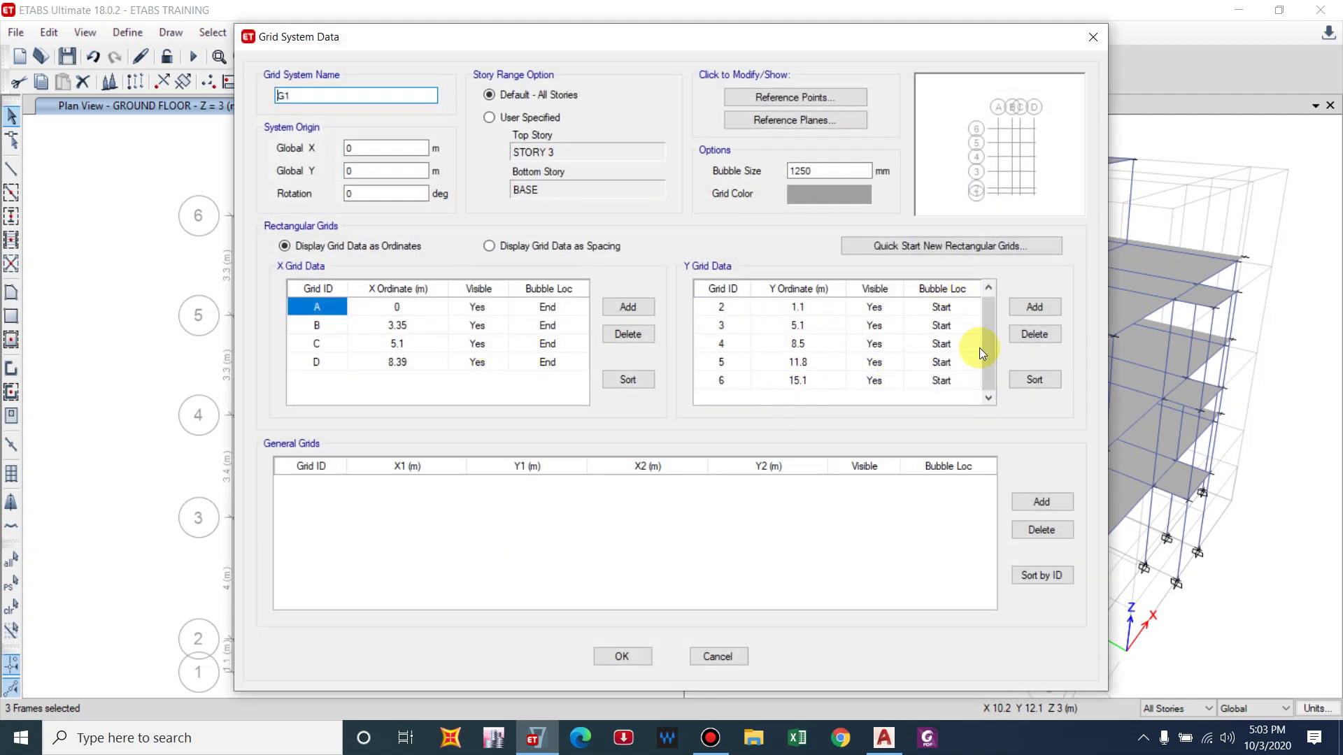
{"action": "left_click", "coordinate": [1093, 39]}
{"action": "left_click", "coordinate": [895, 110]}
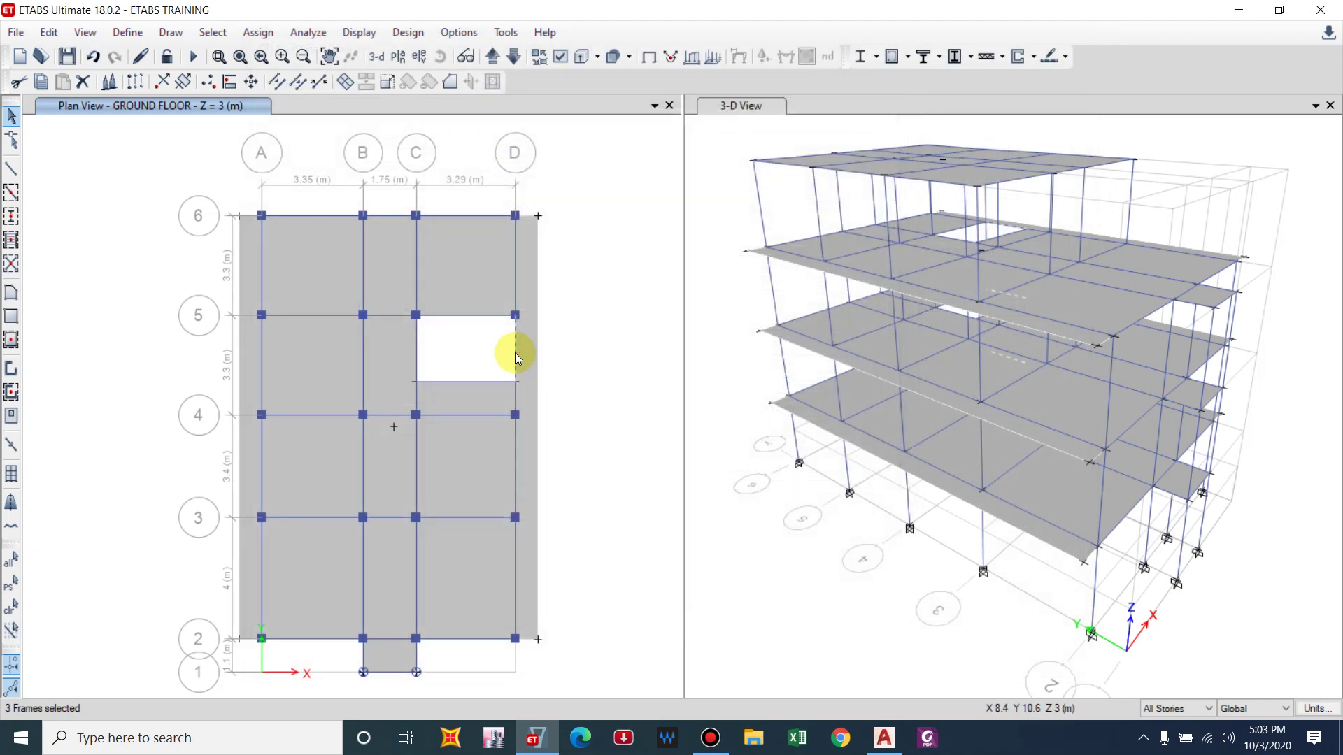
- Add a Y grid line at ordinate 10.7 m to grid system G1, through the middle of the stair opening
{"action": "right_click", "coordinate": [576, 294]}
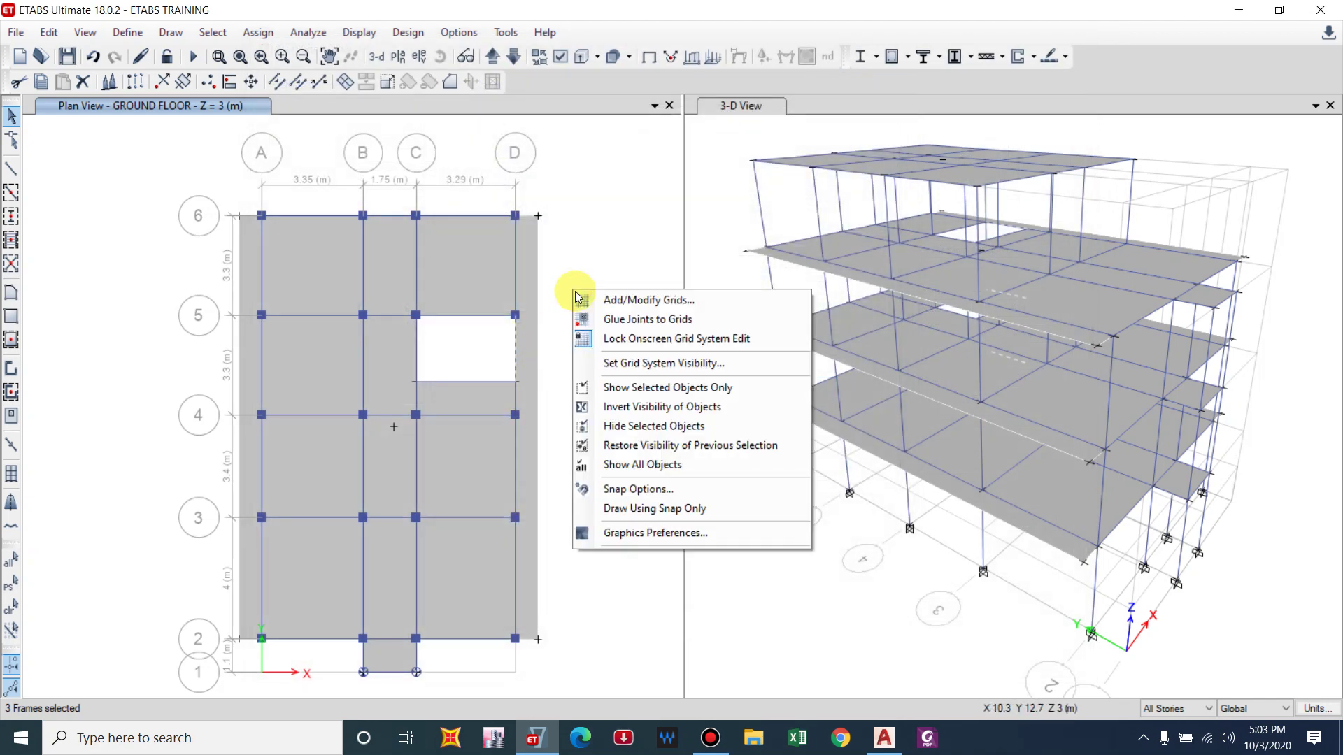
{"action": "left_click", "coordinate": [621, 300]}
{"action": "left_click", "coordinate": [775, 393]}
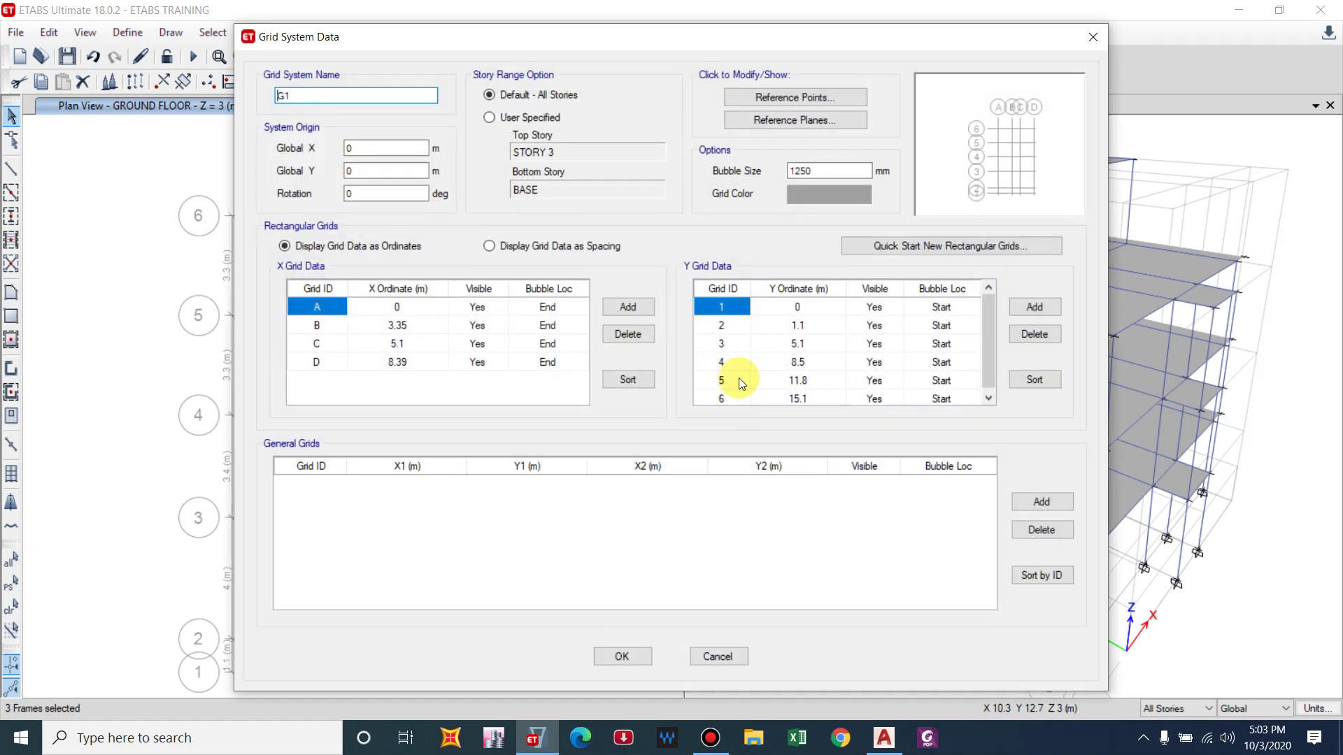
{"action": "scroll", "coordinate": [769, 382], "scroll_direction": "down", "scroll_amount": 1}
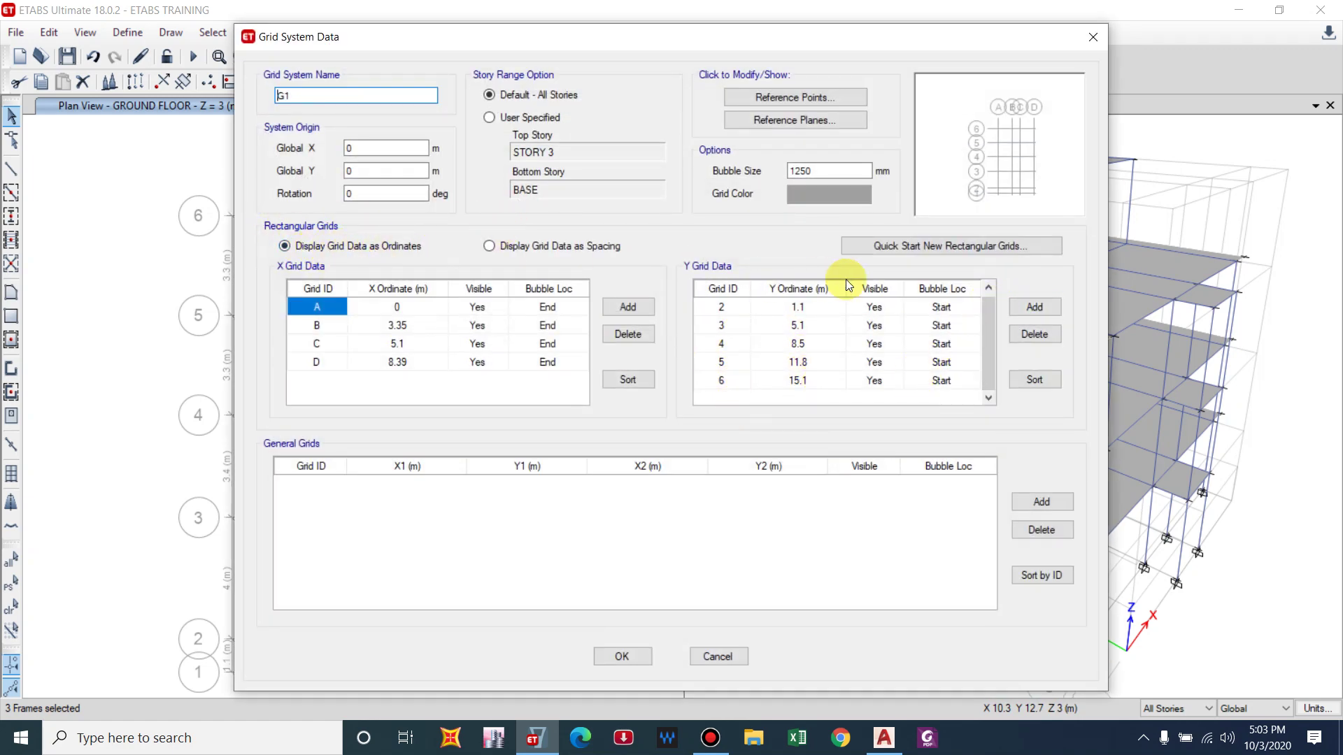
{"action": "left_click", "coordinate": [1032, 306]}
{"action": "left_click", "coordinate": [787, 385]}
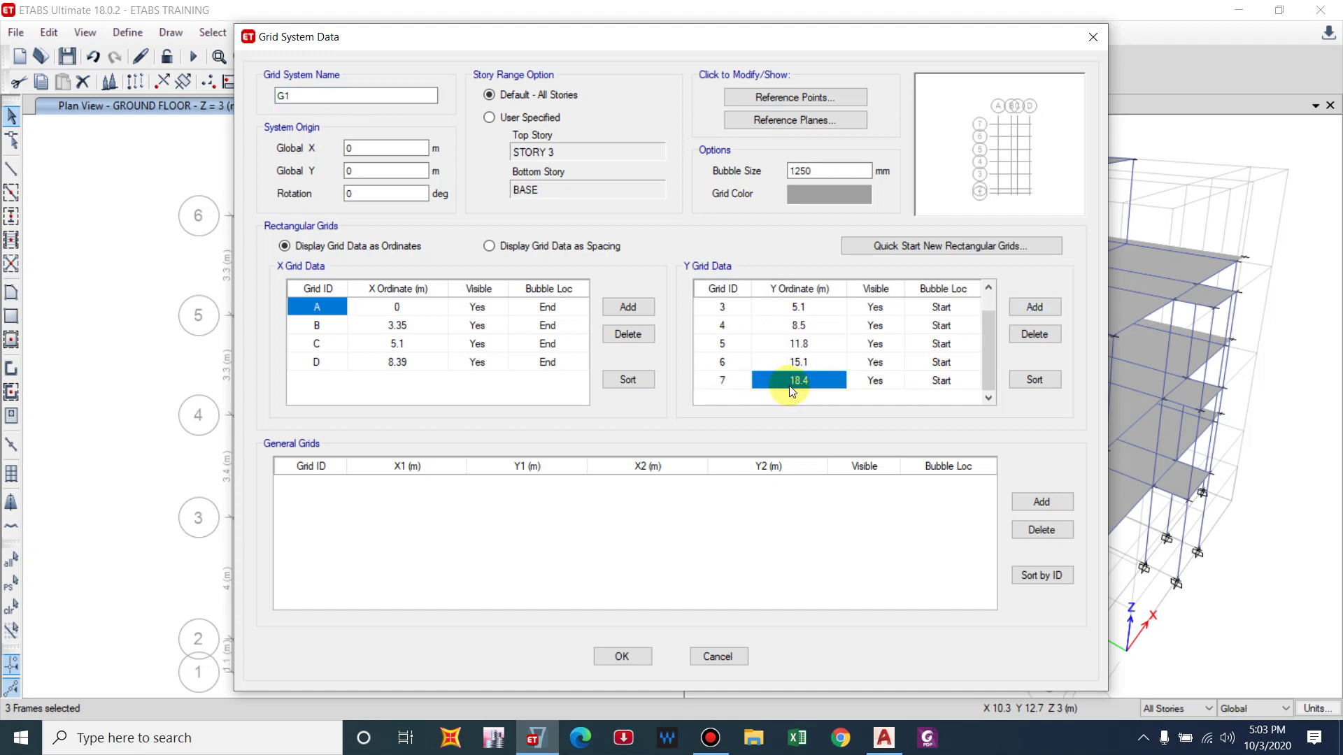
{"action": "type", "text": "10.7"}
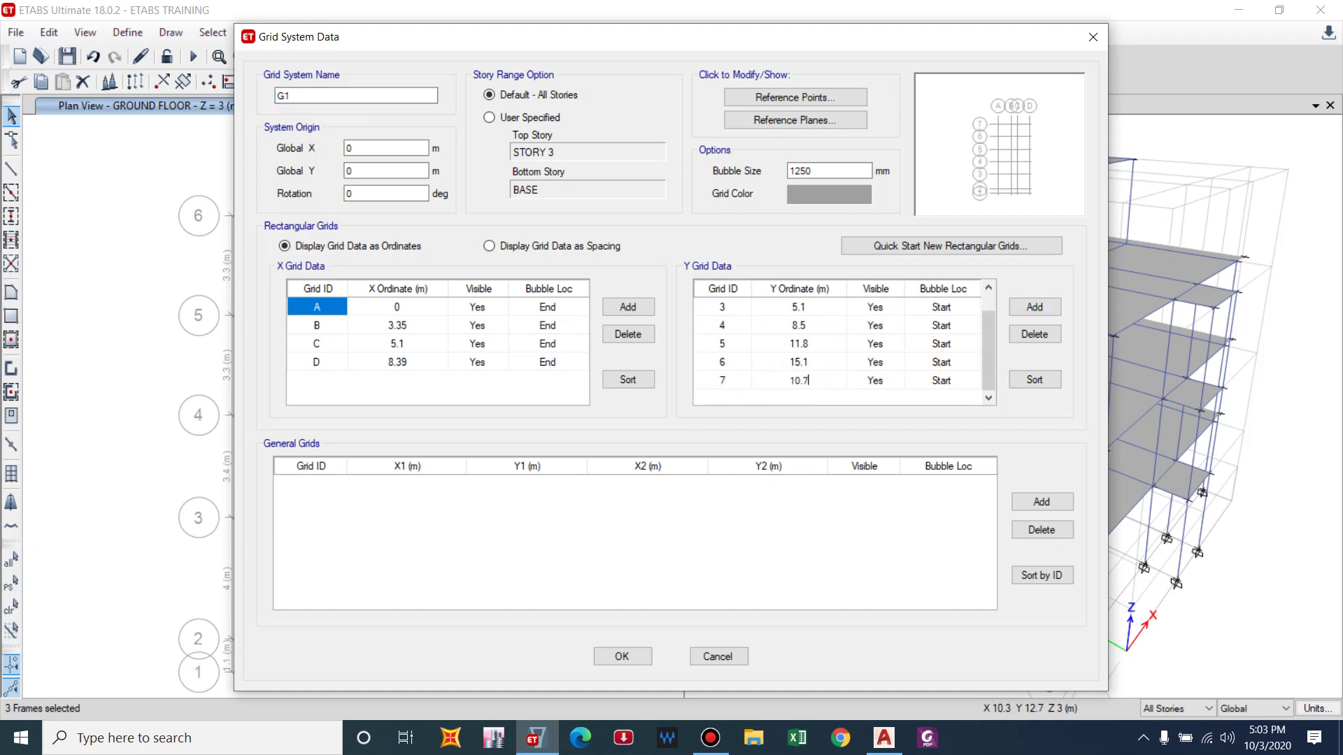
{"action": "key", "text": "Return"}
{"action": "left_click", "coordinate": [630, 656]}
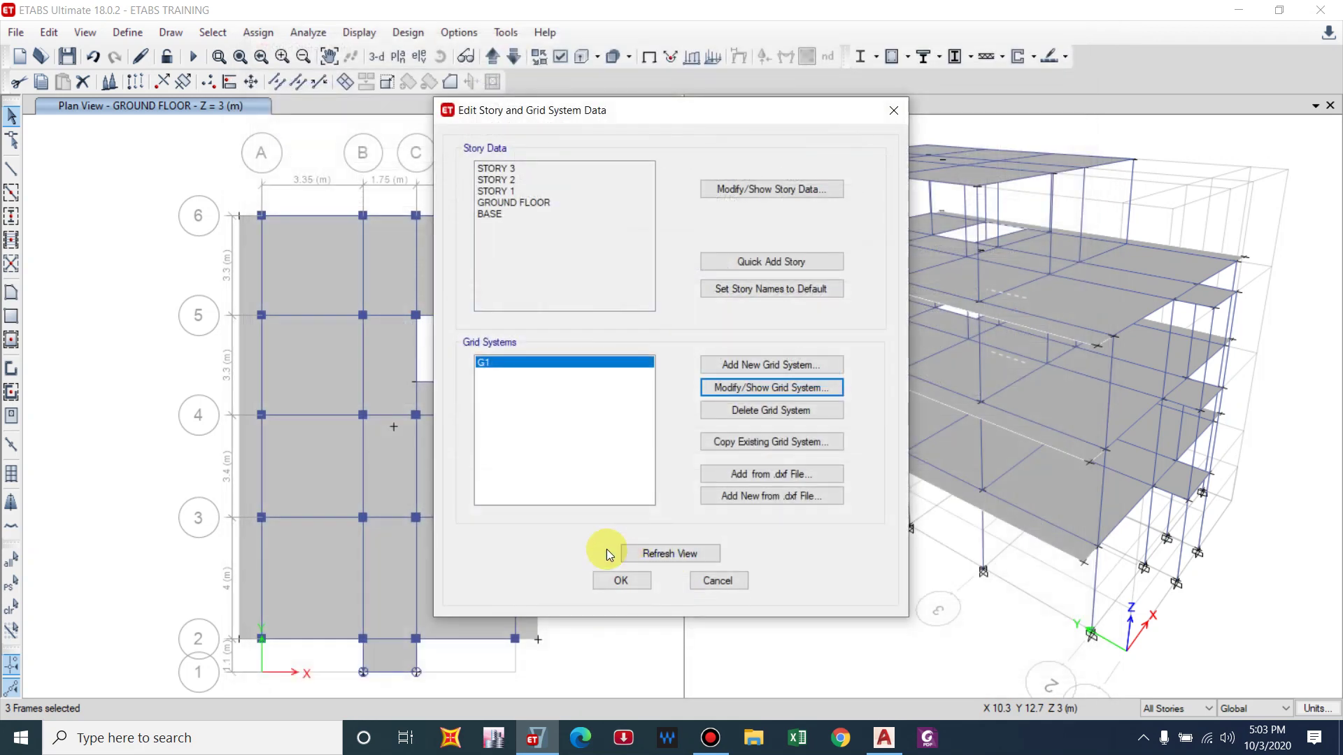
{"action": "left_click", "coordinate": [616, 578]}
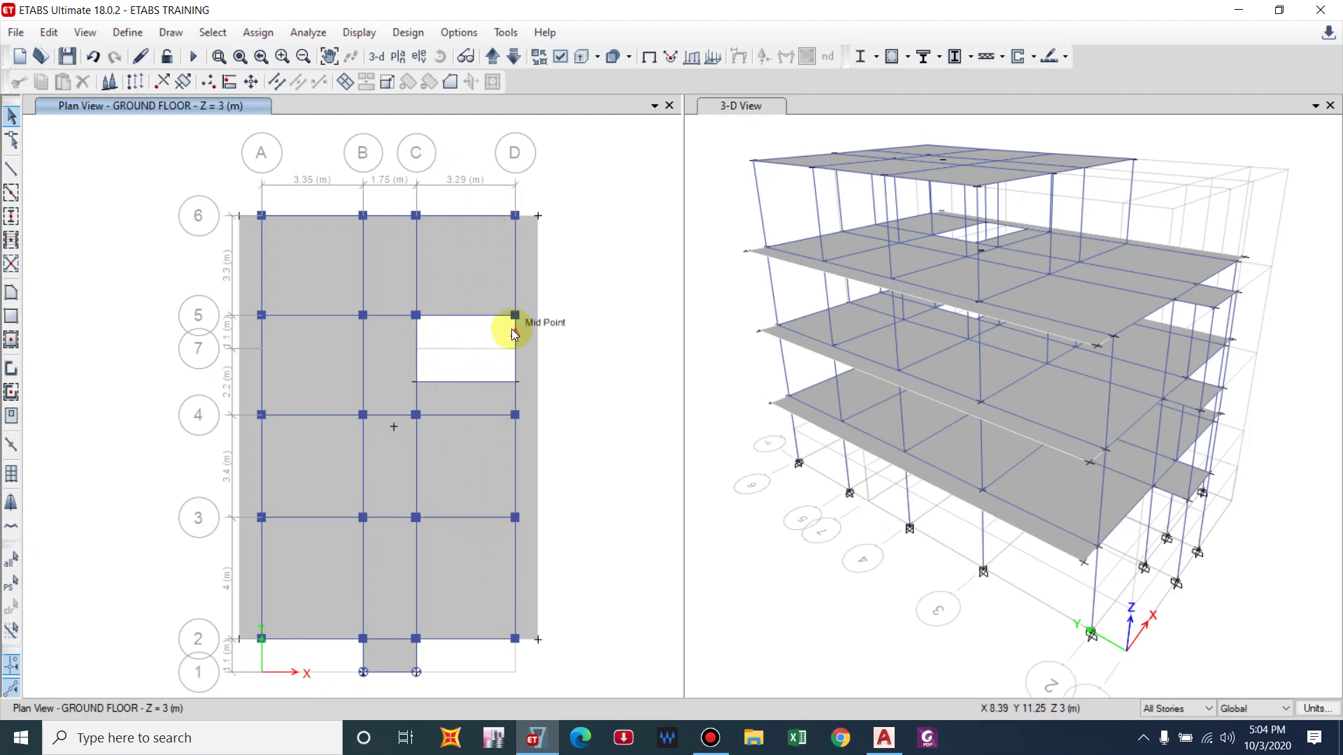
- Open grid system G1 for modification and add a new X grid line after grid D
{"action": "scroll", "coordinate": [501, 326], "scroll_direction": "up", "scroll_amount": 3}
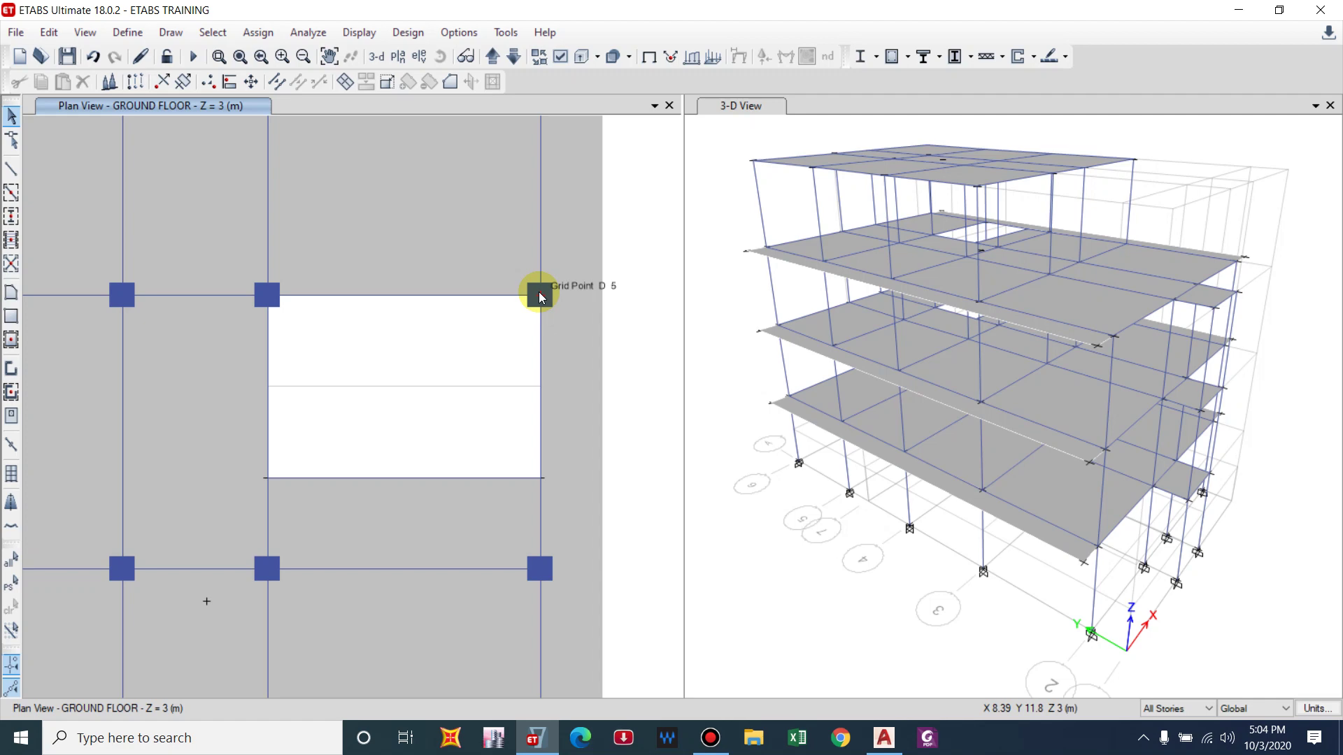
{"action": "scroll", "coordinate": [540, 294], "scroll_direction": "down", "scroll_amount": 3}
{"action": "right_click", "coordinate": [594, 254]}
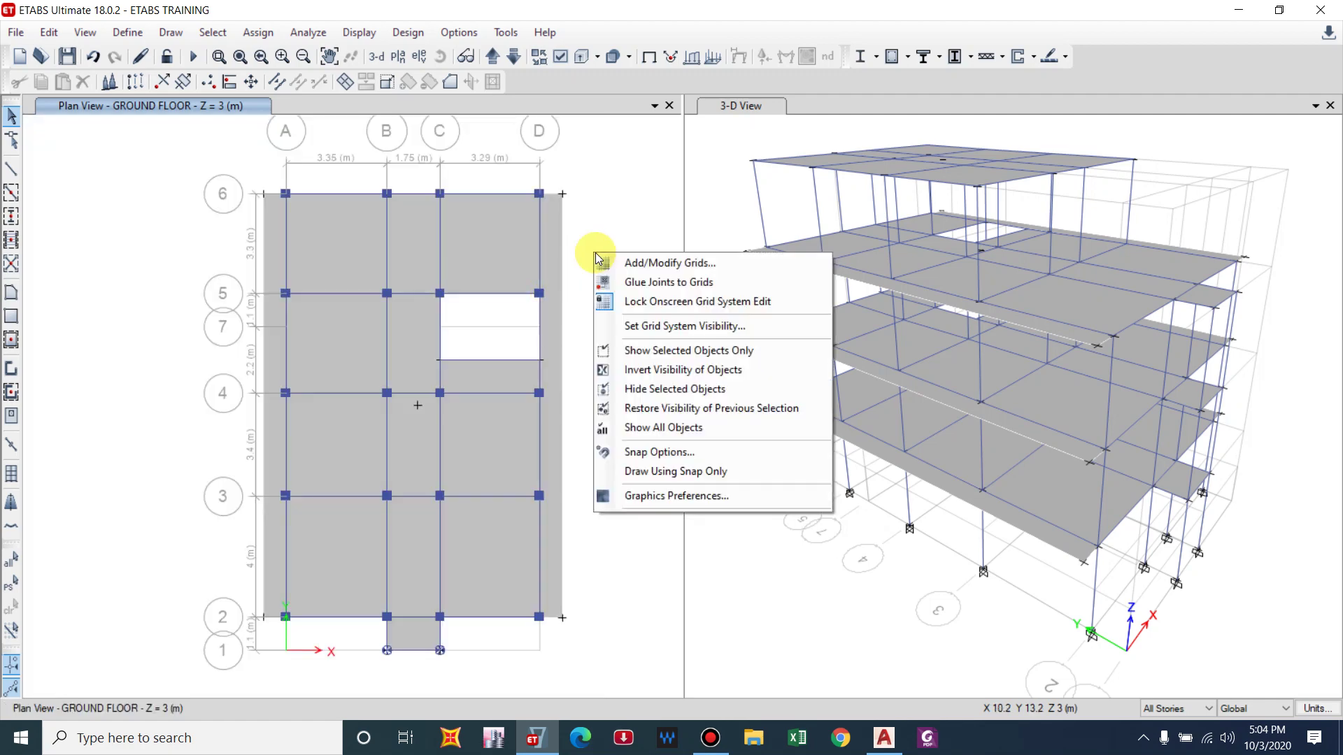
{"action": "left_click", "coordinate": [644, 267]}
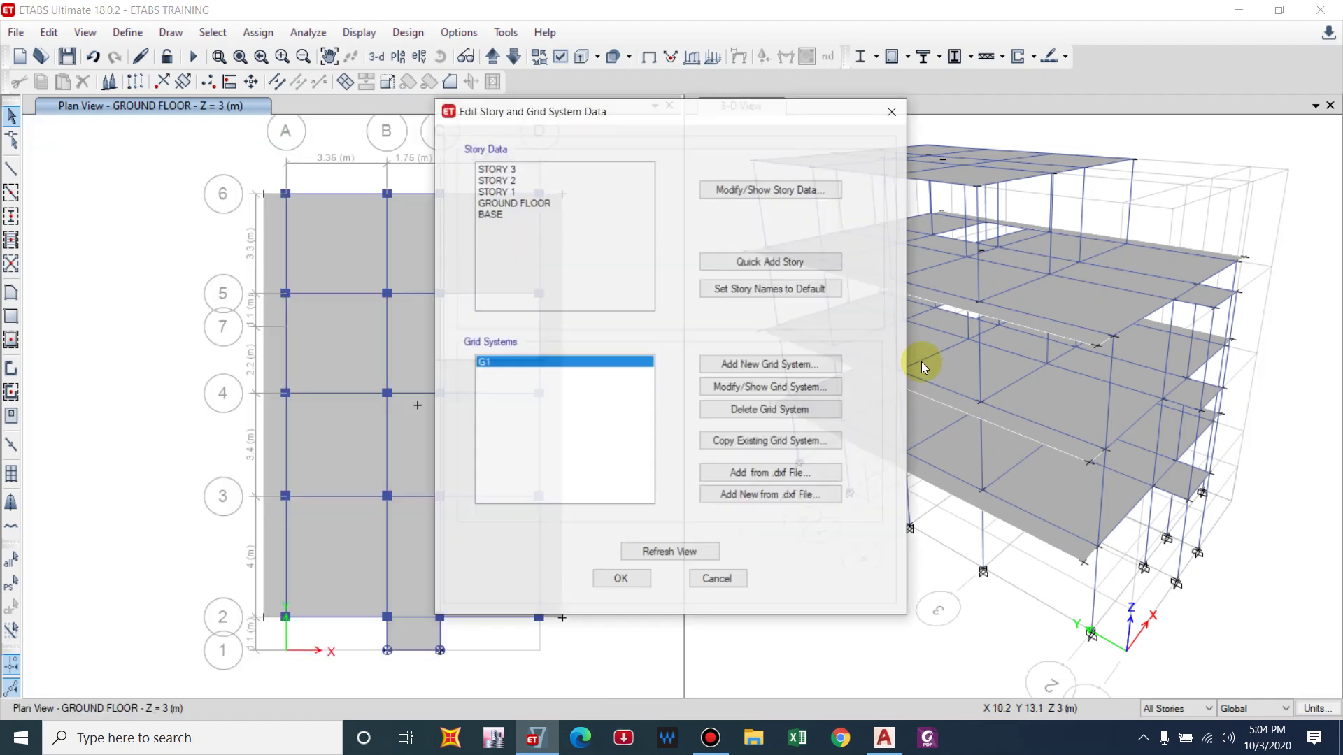
{"action": "left_click", "coordinate": [779, 387]}
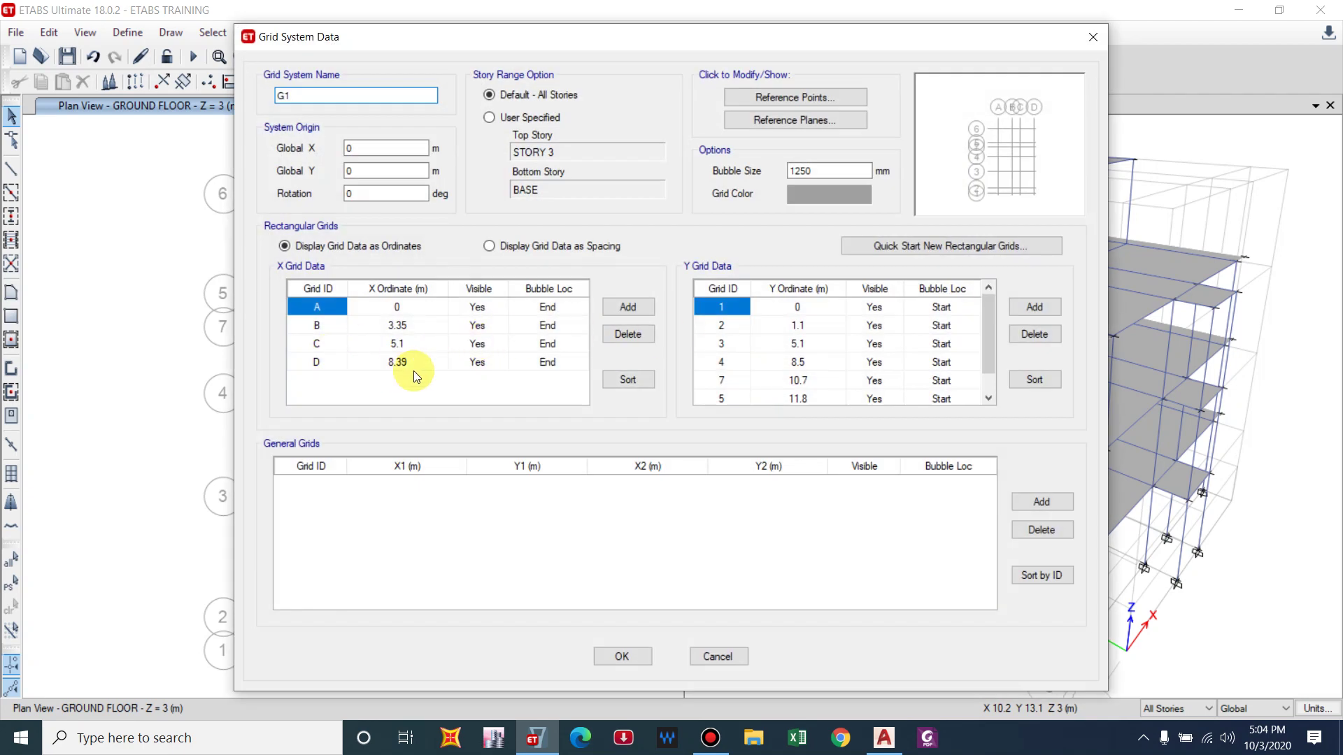
{"action": "left_click", "coordinate": [640, 305]}
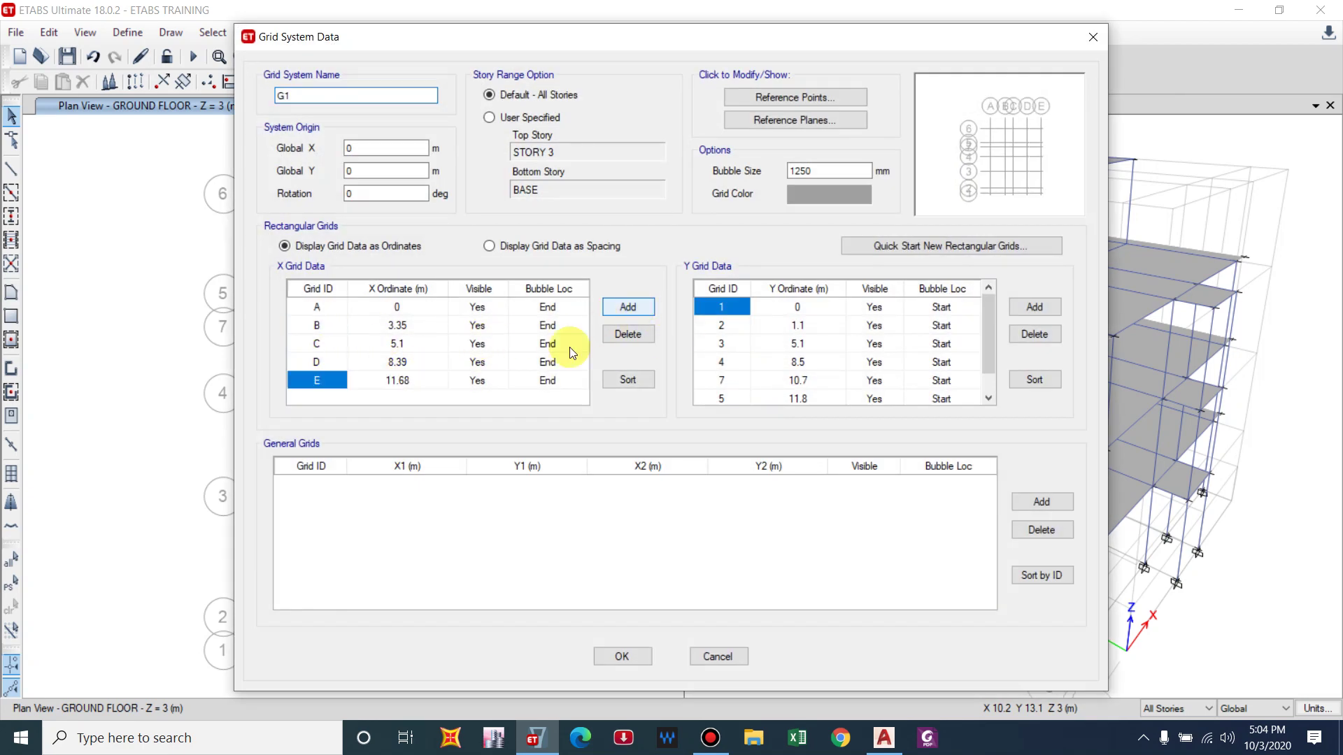
{"action": "left_click", "coordinate": [400, 381]}
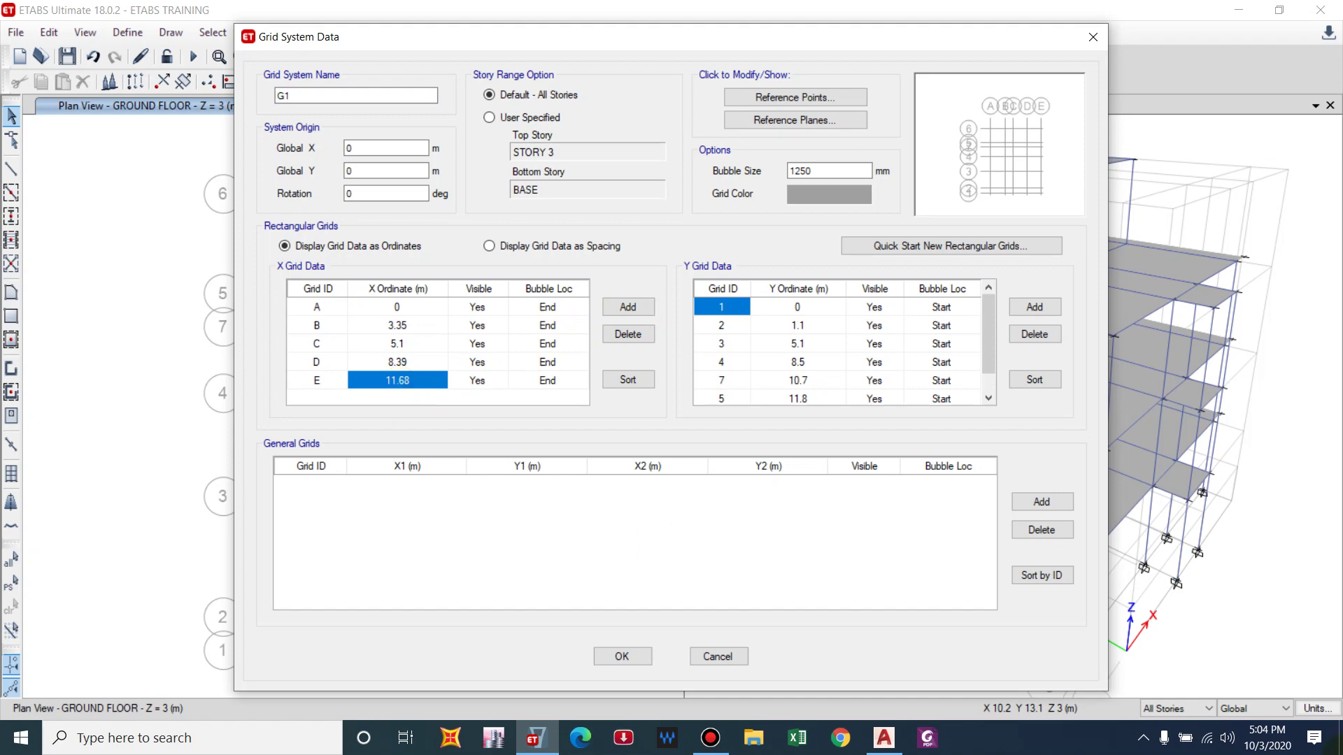
- Check the landing length in the AutoCAD drawing, return to ETABS and set the new X grid line's ordinate to 7.39 m
{"action": "left_click", "coordinate": [883, 735]}
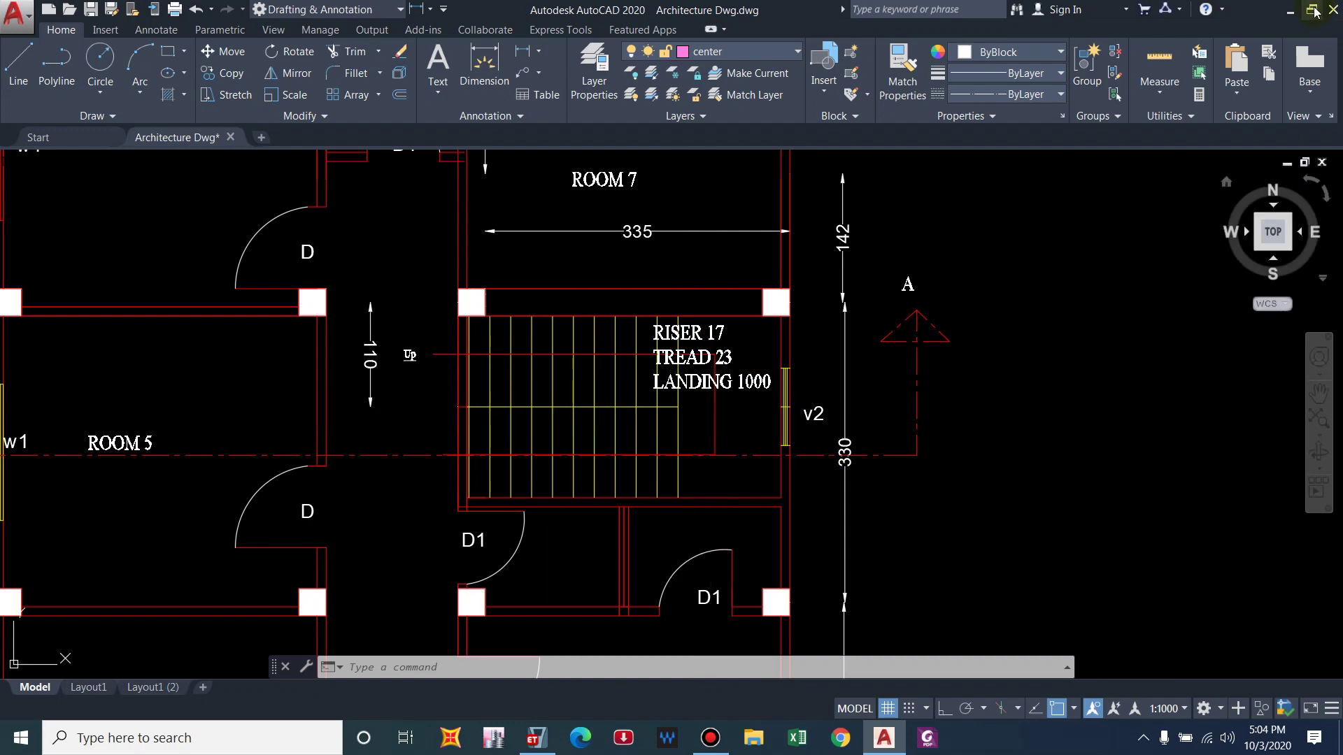
{"action": "key", "text": "alt+Tab"}
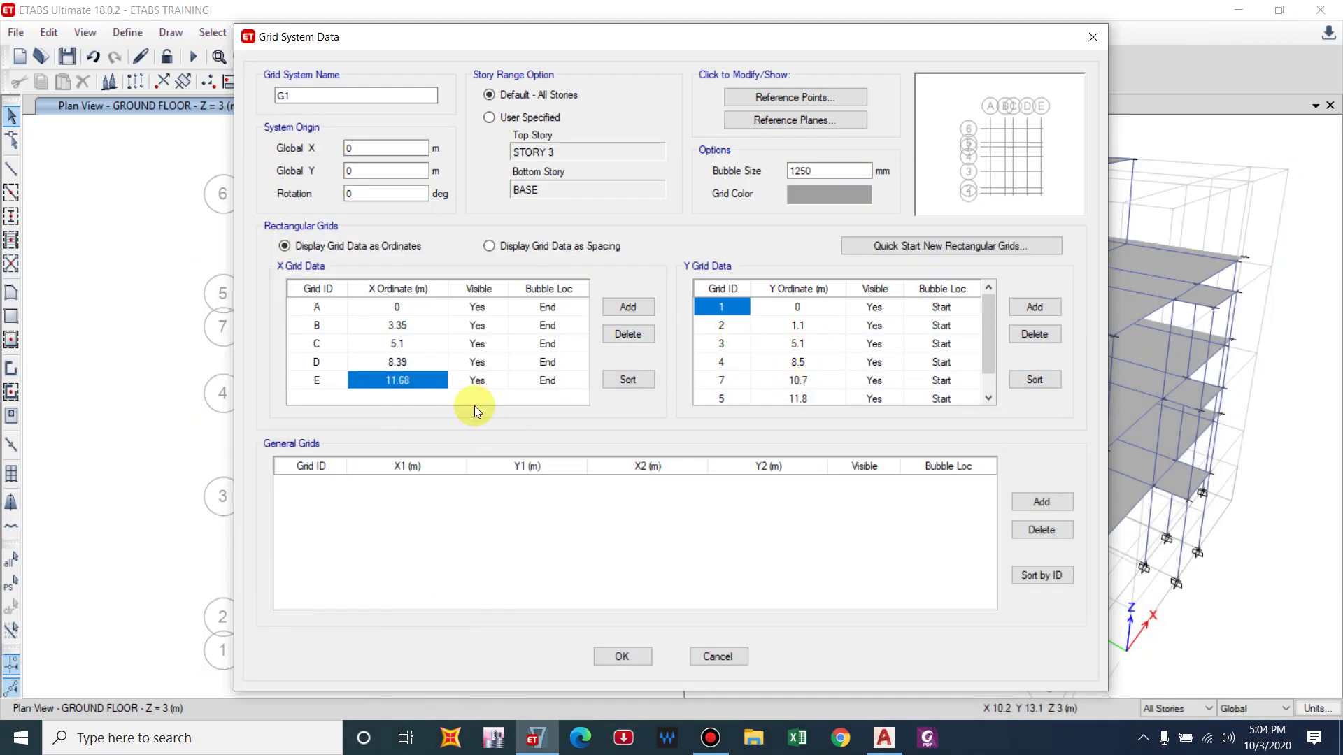
{"action": "type", "text": "1"}
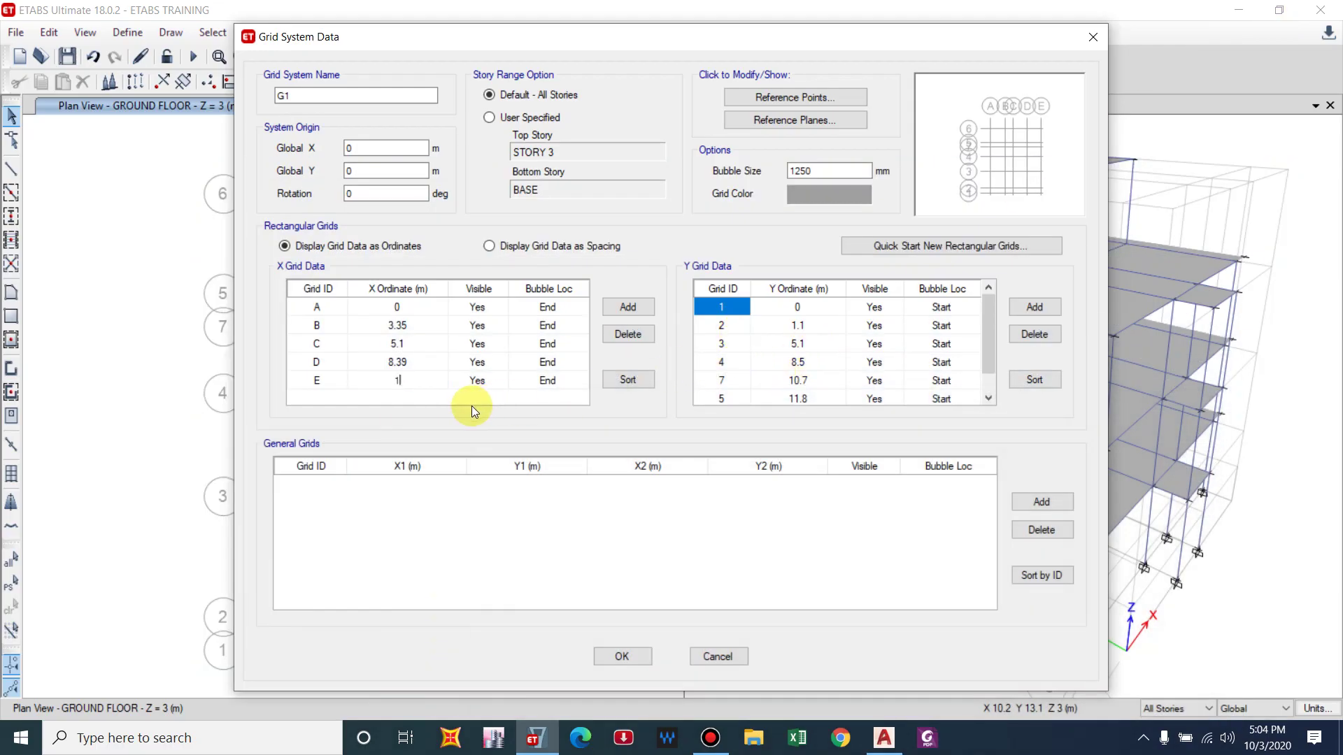
{"action": "key", "text": "BackSpace"}
{"action": "type", "text": "7.39"}
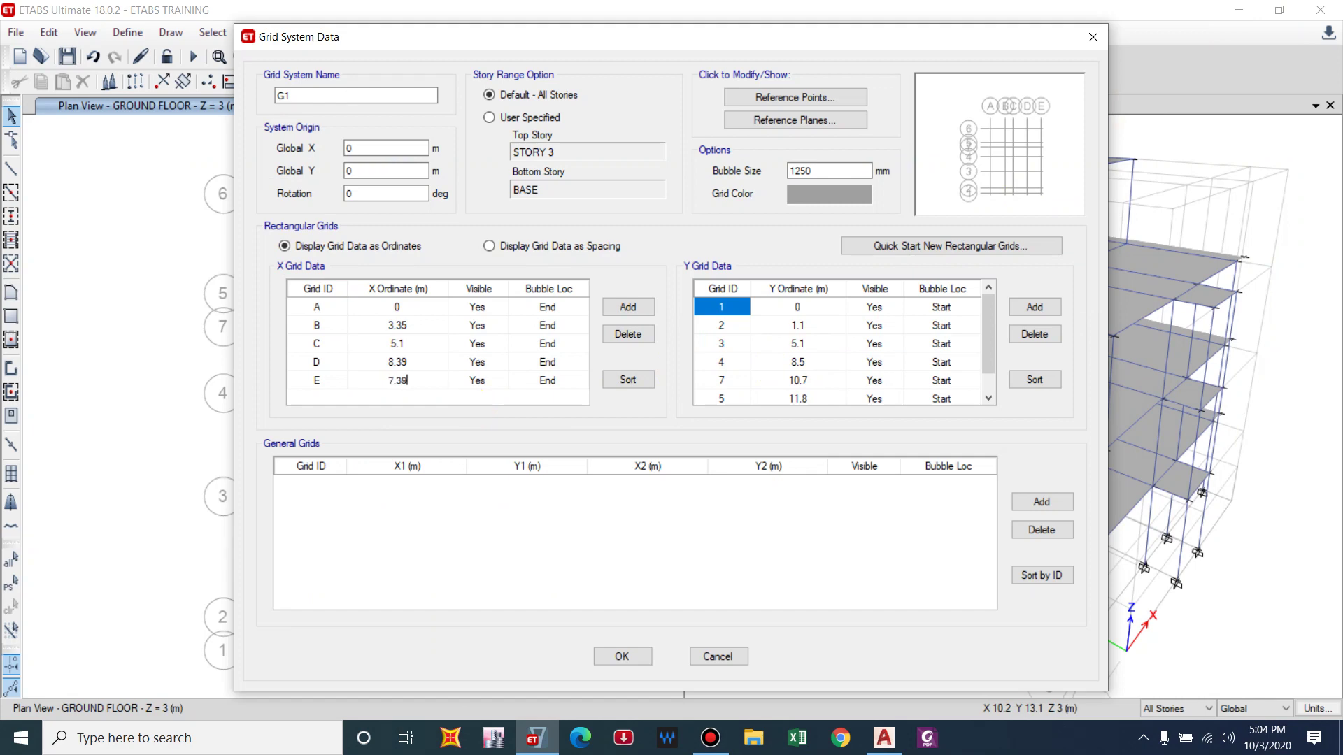
{"action": "key", "text": "Return"}
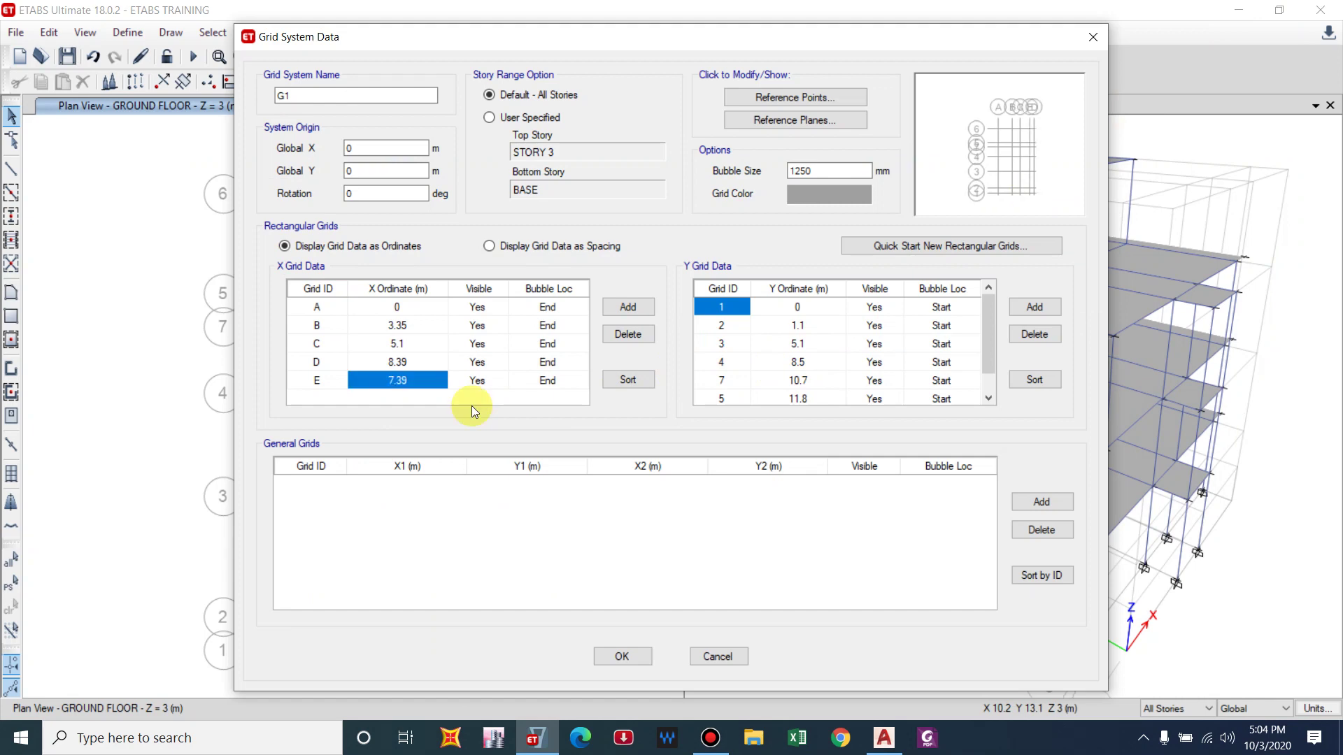
{"action": "left_click", "coordinate": [617, 656]}
{"action": "left_click", "coordinate": [644, 585]}
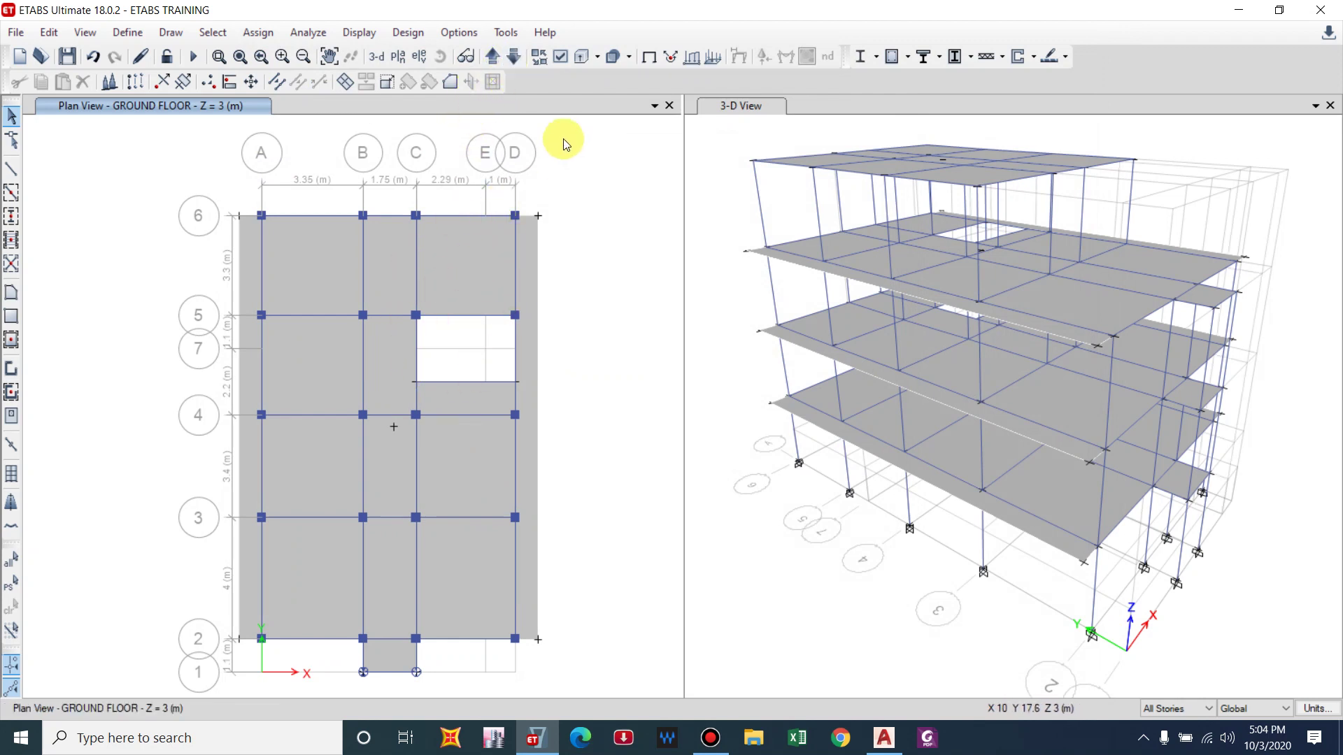
{"action": "left_click", "coordinate": [492, 56]}
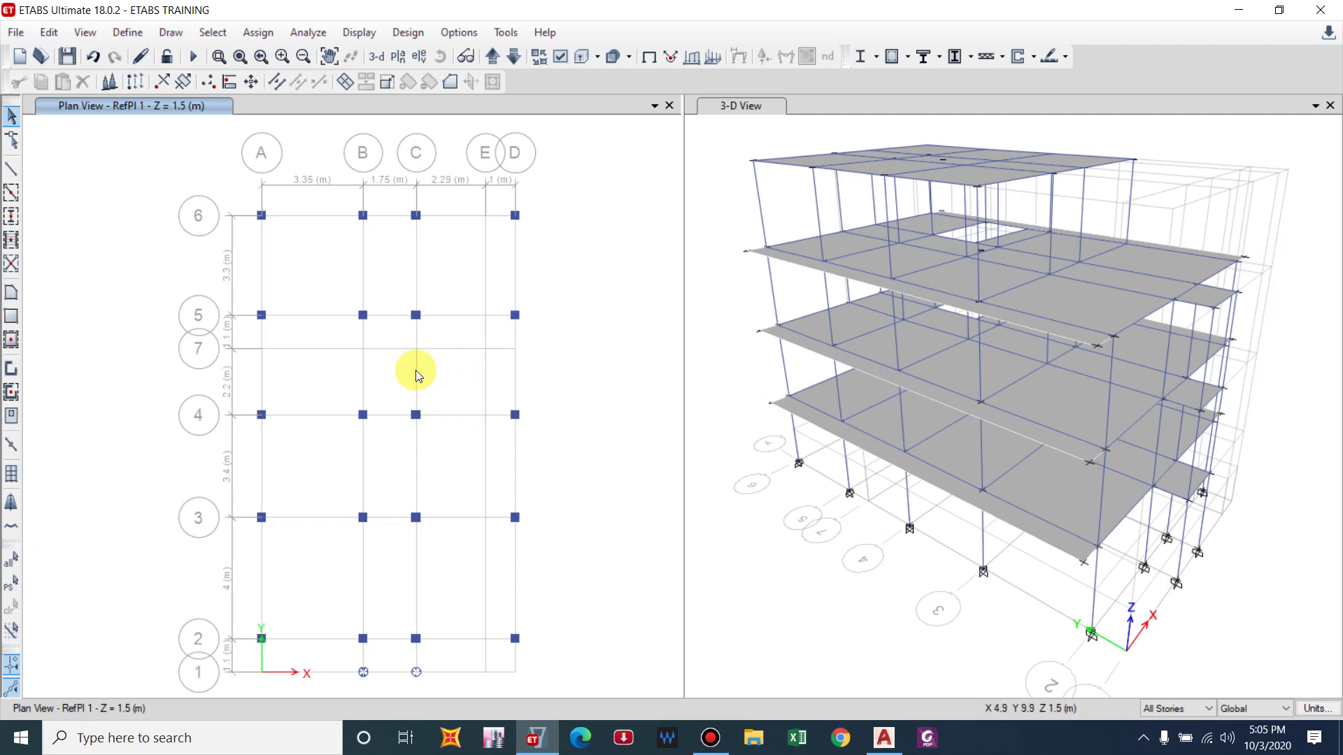
{"action": "right_click", "coordinate": [589, 287]}
{"action": "left_click", "coordinate": [619, 296]}
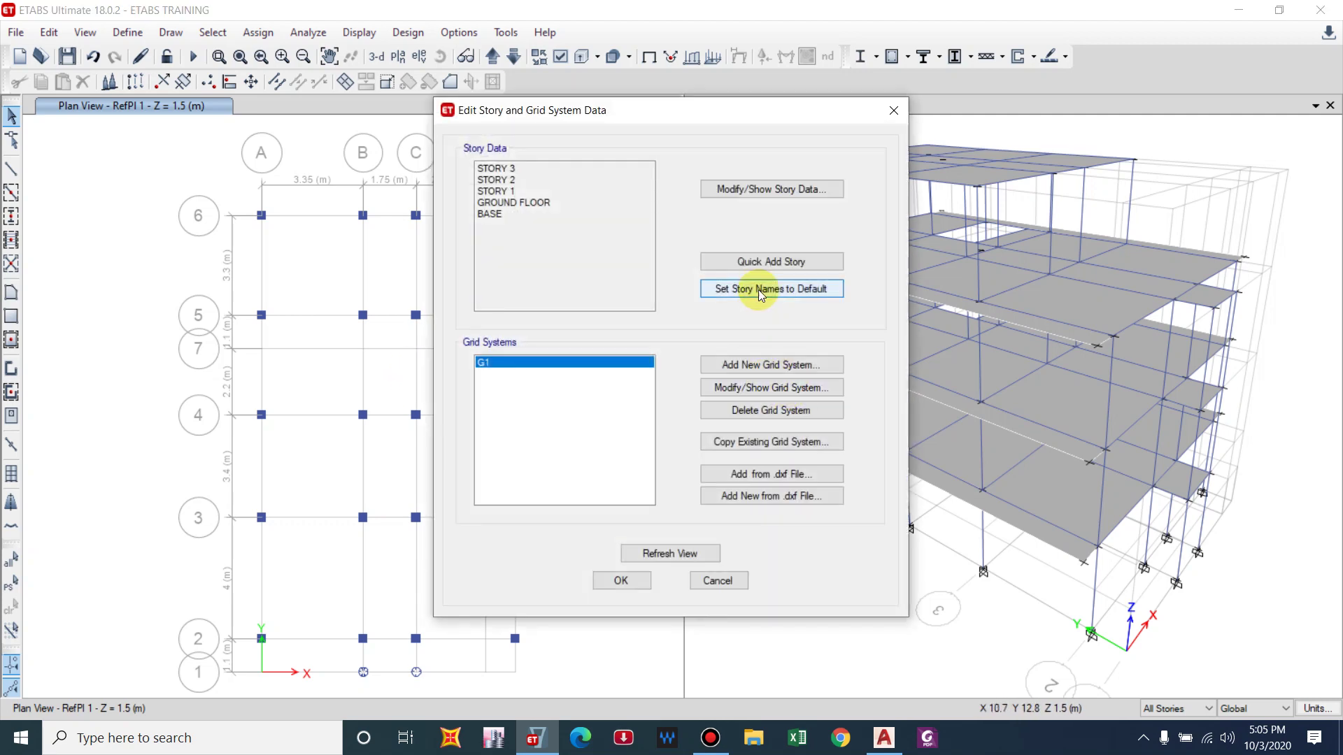
{"action": "left_click", "coordinate": [769, 388]}
{"action": "scroll", "coordinate": [736, 350], "scroll_direction": "down", "scroll_amount": 1}
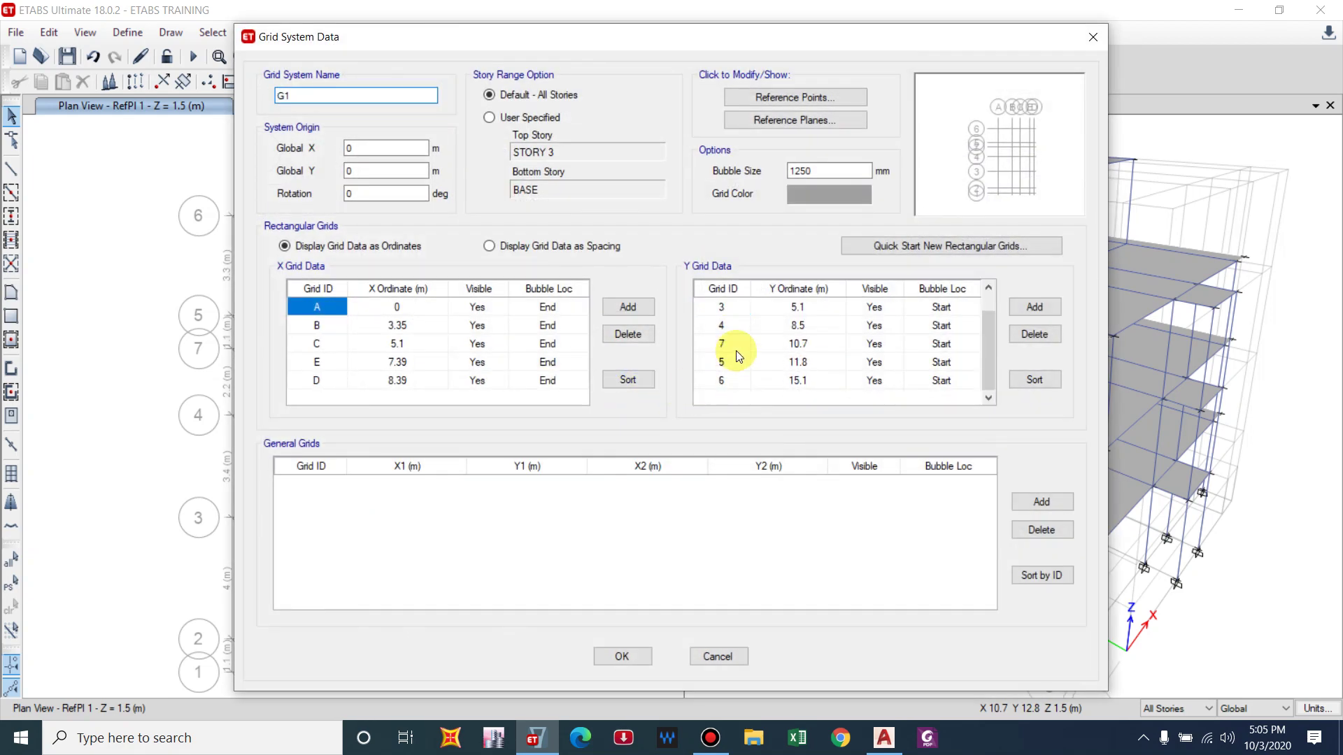
{"action": "left_click", "coordinate": [1084, 44]}
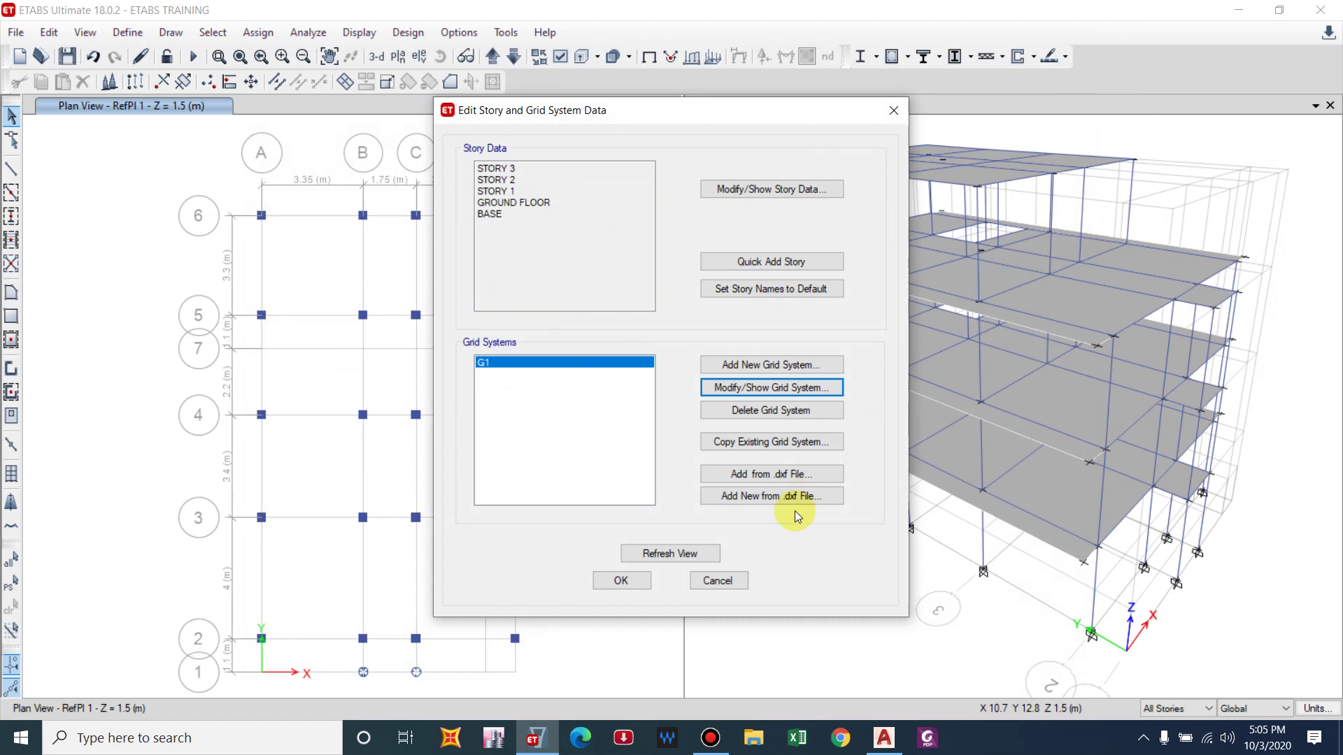
{"action": "left_click", "coordinate": [892, 111]}
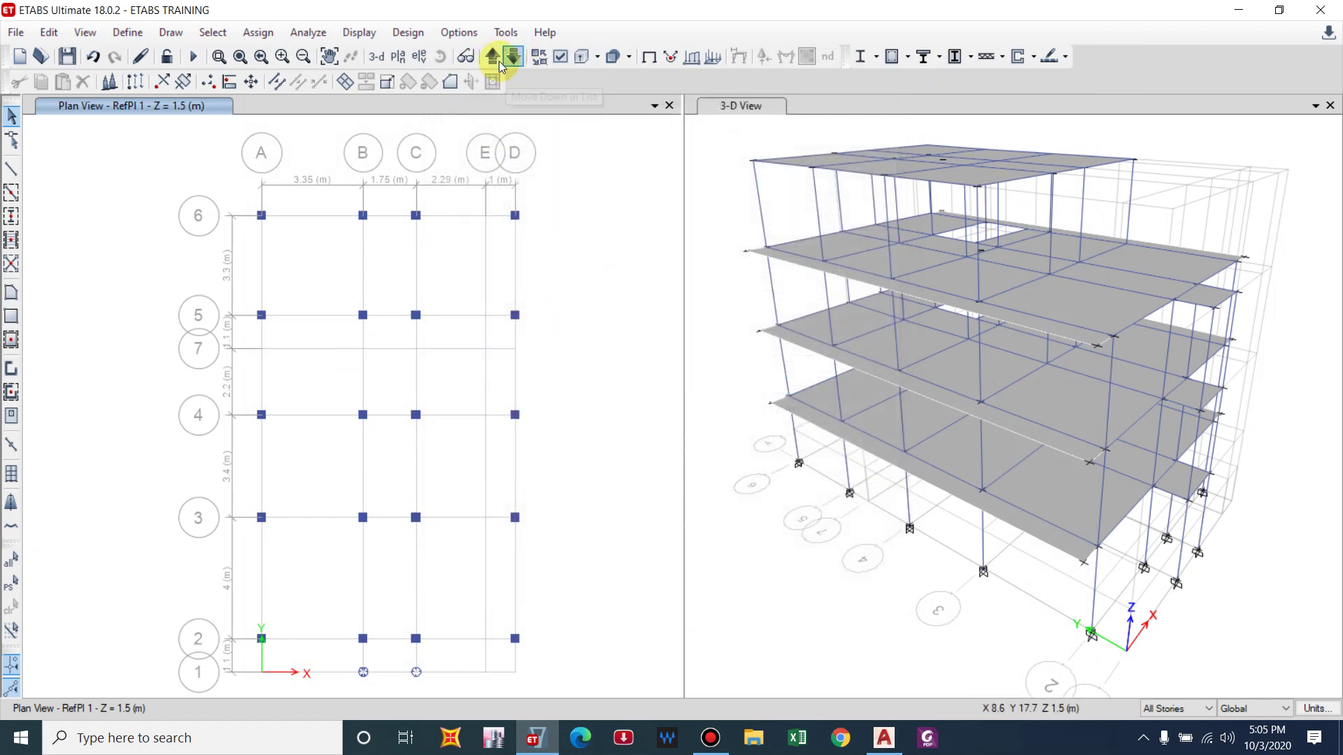
- Show the ground floor plan and add a Y grid line at ordinate 9.6 m to grid system G1, along the stair opening's lower edge
{"action": "left_click", "coordinate": [495, 56]}
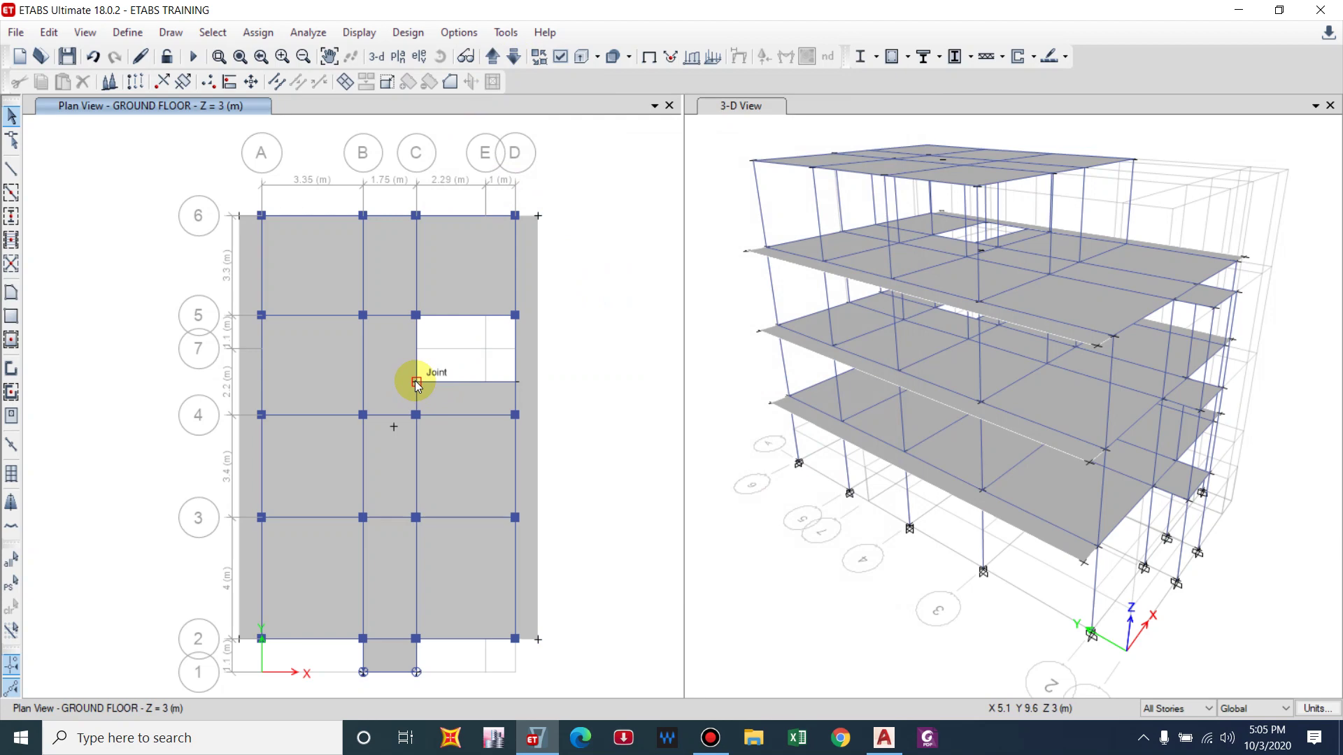
{"action": "right_click", "coordinate": [577, 273]}
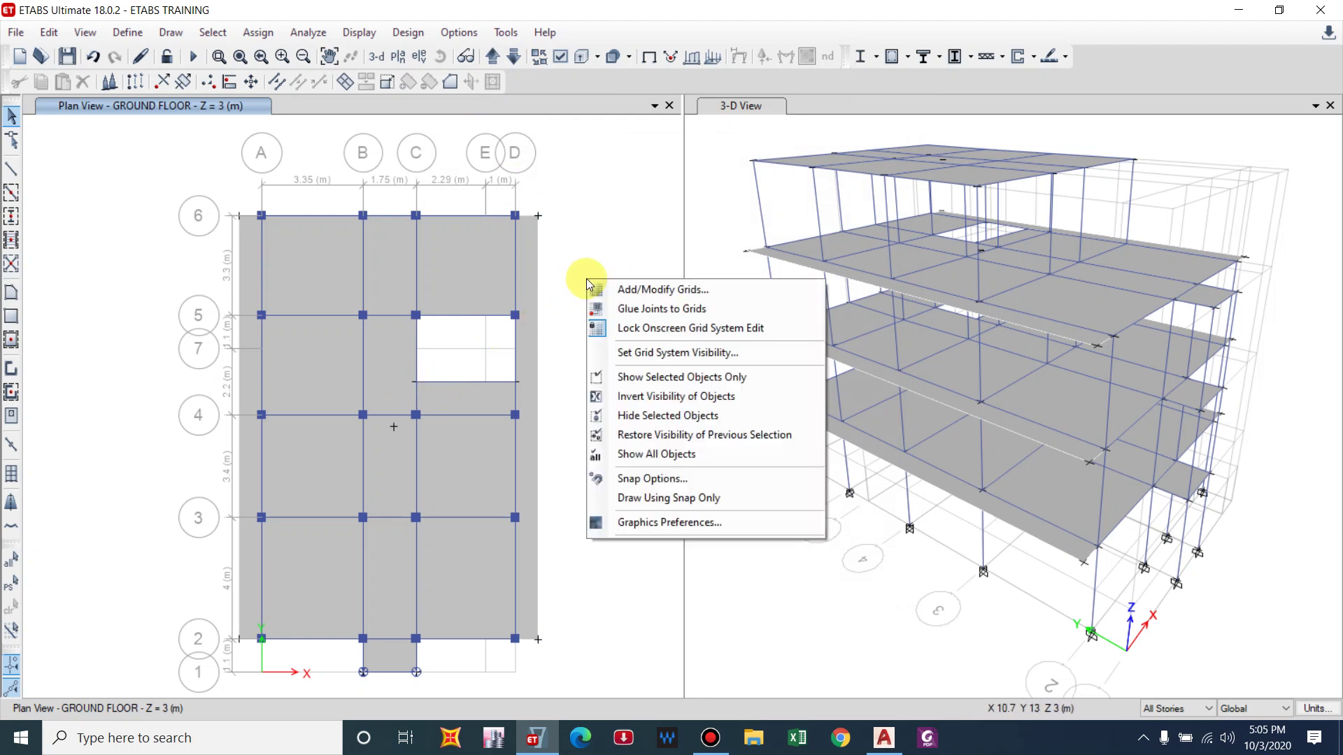
{"action": "left_click", "coordinate": [594, 281]}
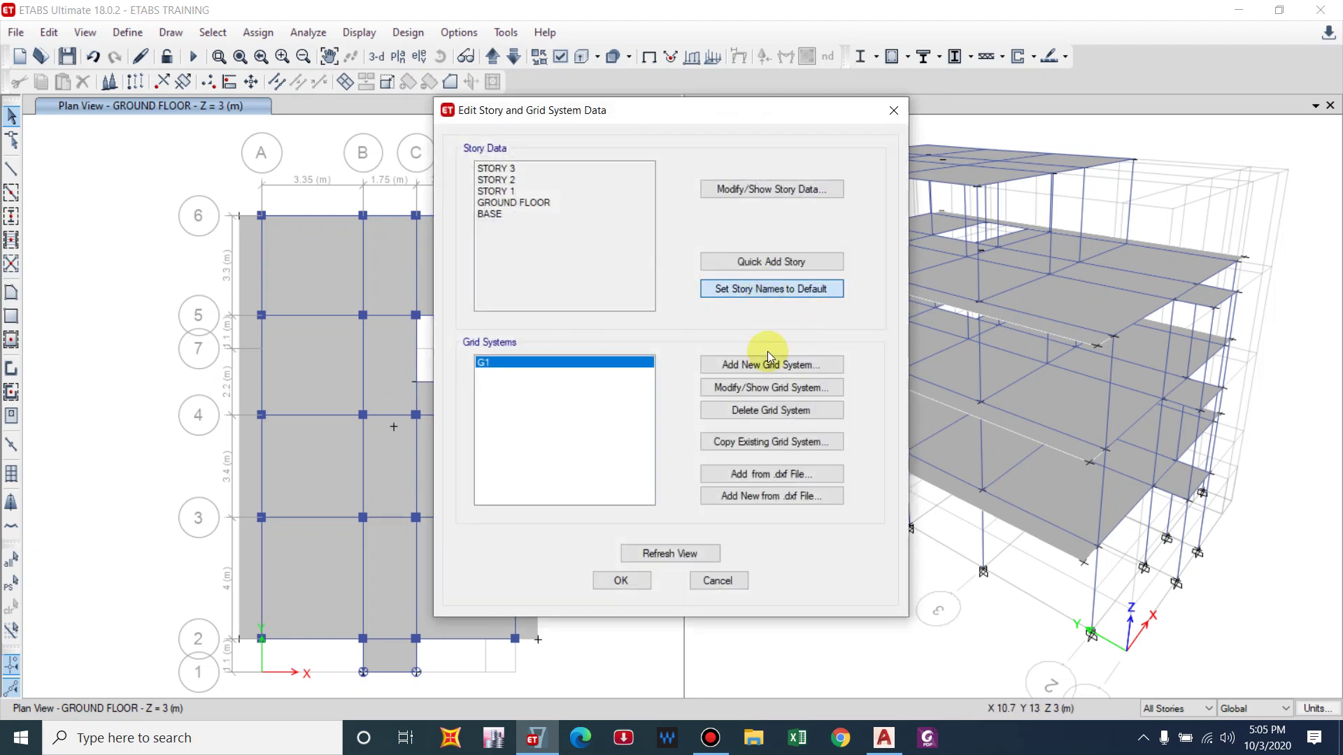
{"action": "left_click", "coordinate": [771, 387]}
{"action": "scroll", "coordinate": [815, 370], "scroll_direction": "down", "scroll_amount": 1}
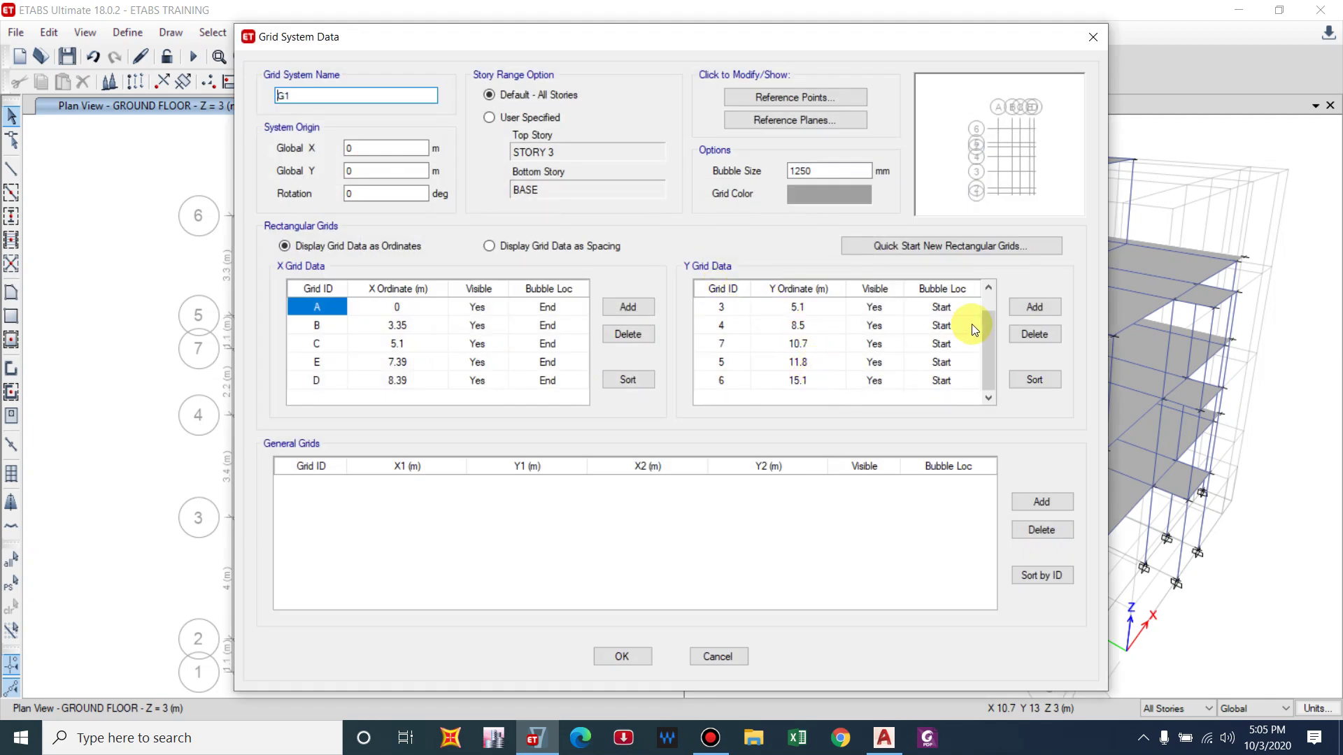
{"action": "left_click", "coordinate": [1035, 306]}
{"action": "left_click", "coordinate": [849, 380]}
{"action": "left_click", "coordinate": [825, 381]}
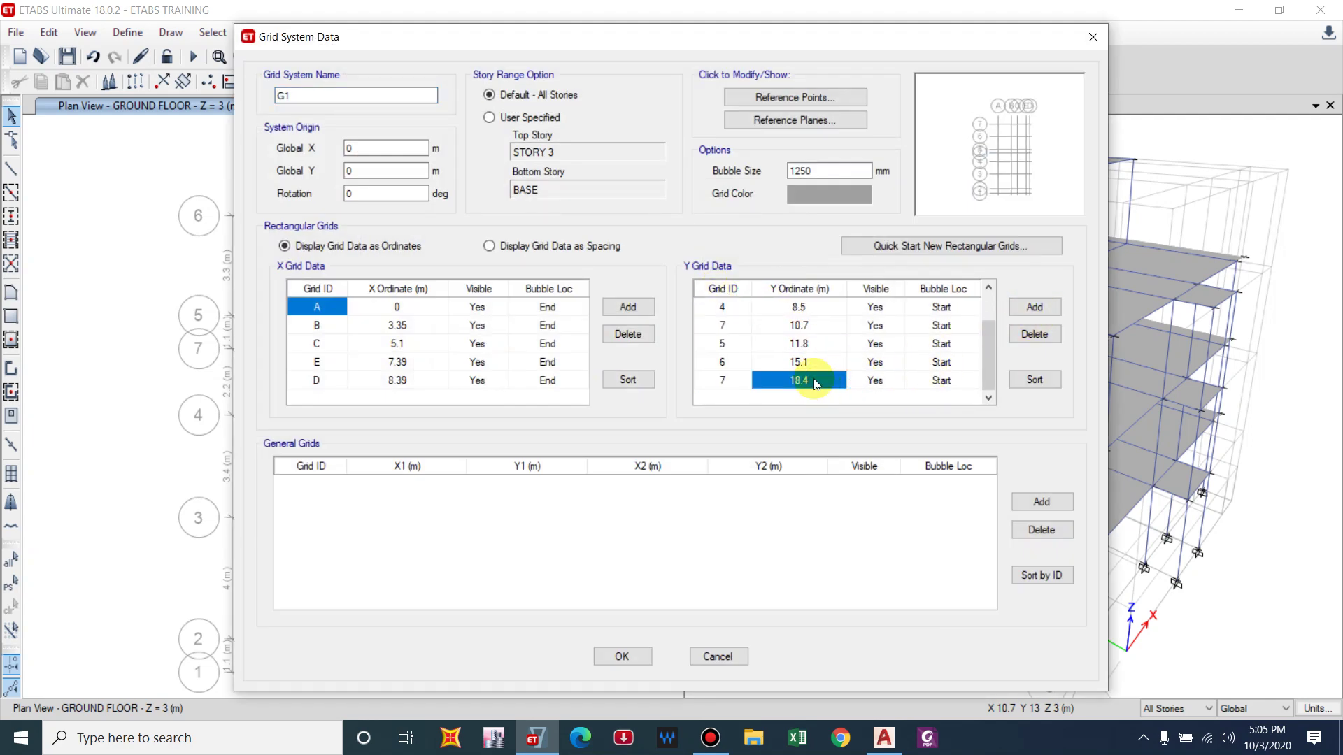
{"action": "type", "text": "9.6"}
{"action": "key", "text": "Return"}
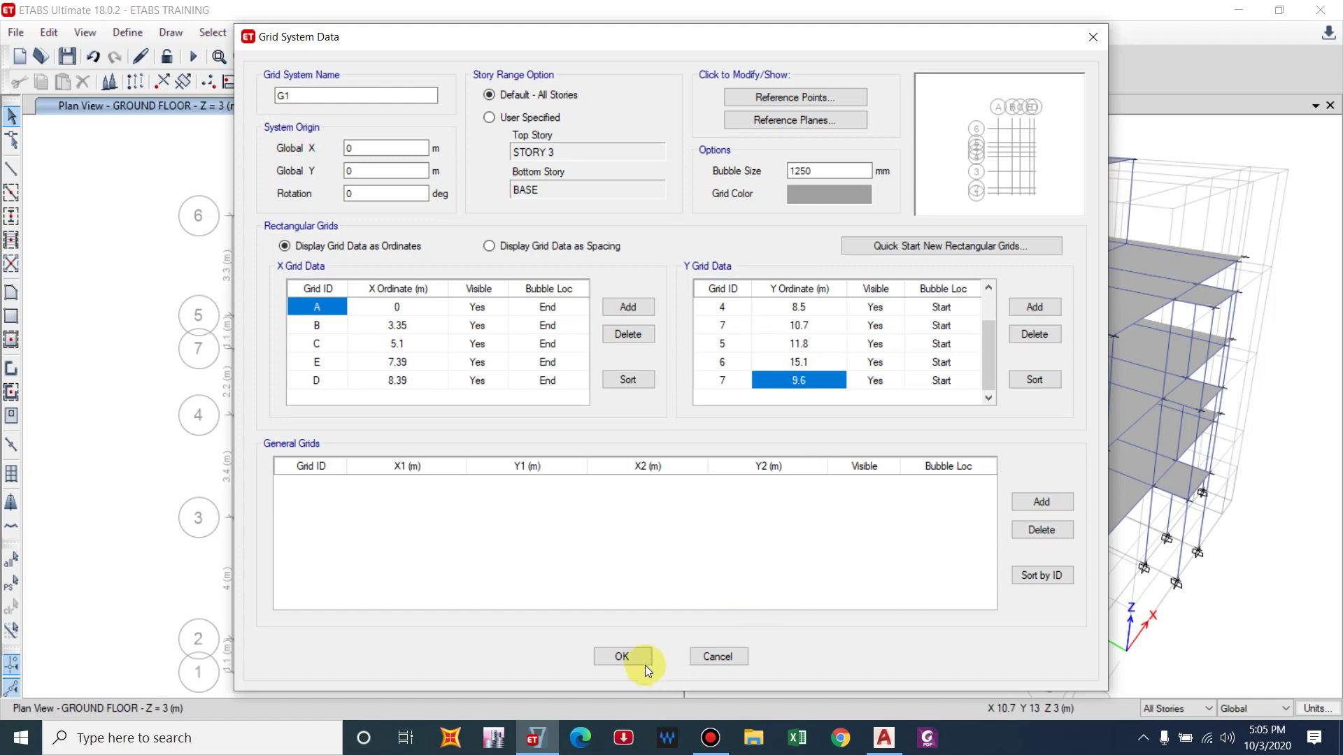
{"action": "left_click", "coordinate": [622, 657]}
{"action": "left_click", "coordinate": [622, 581]}
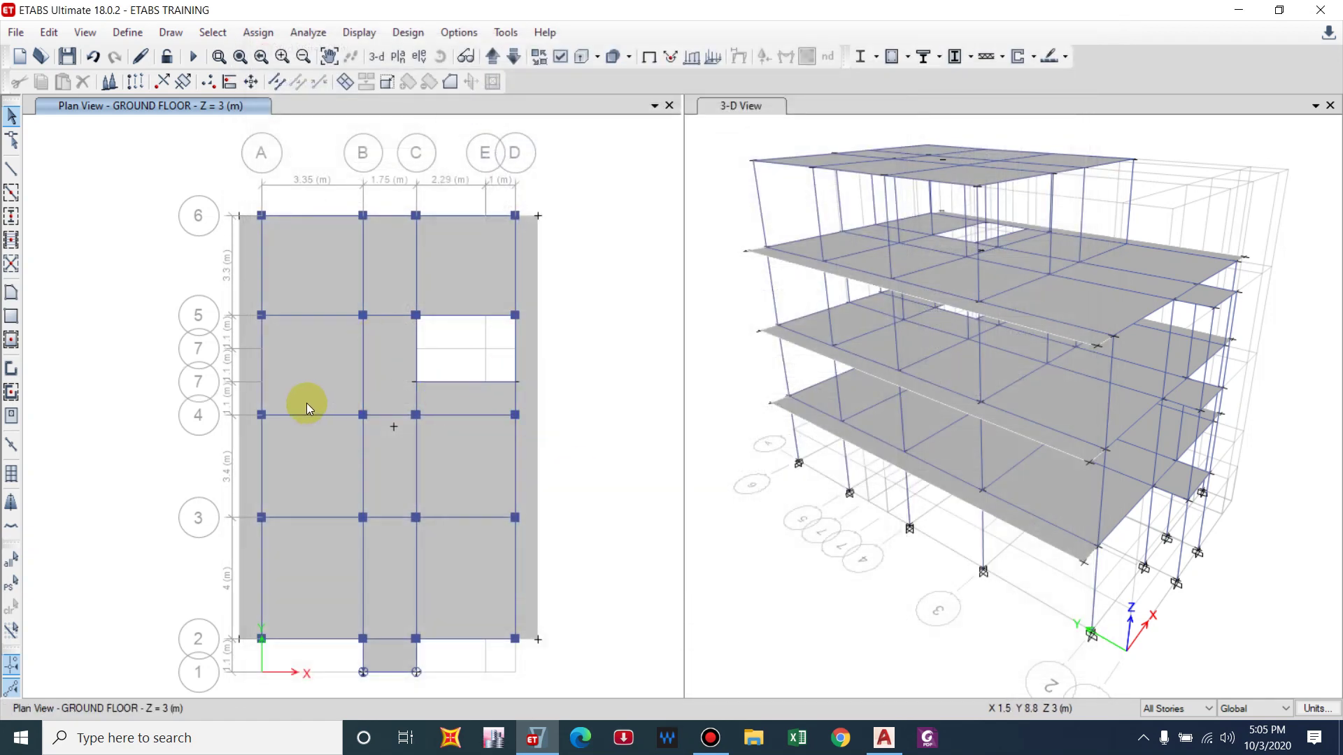
- Display the BASE plan view and add a new slab section property named Stairs
{"action": "left_click", "coordinate": [512, 57]}
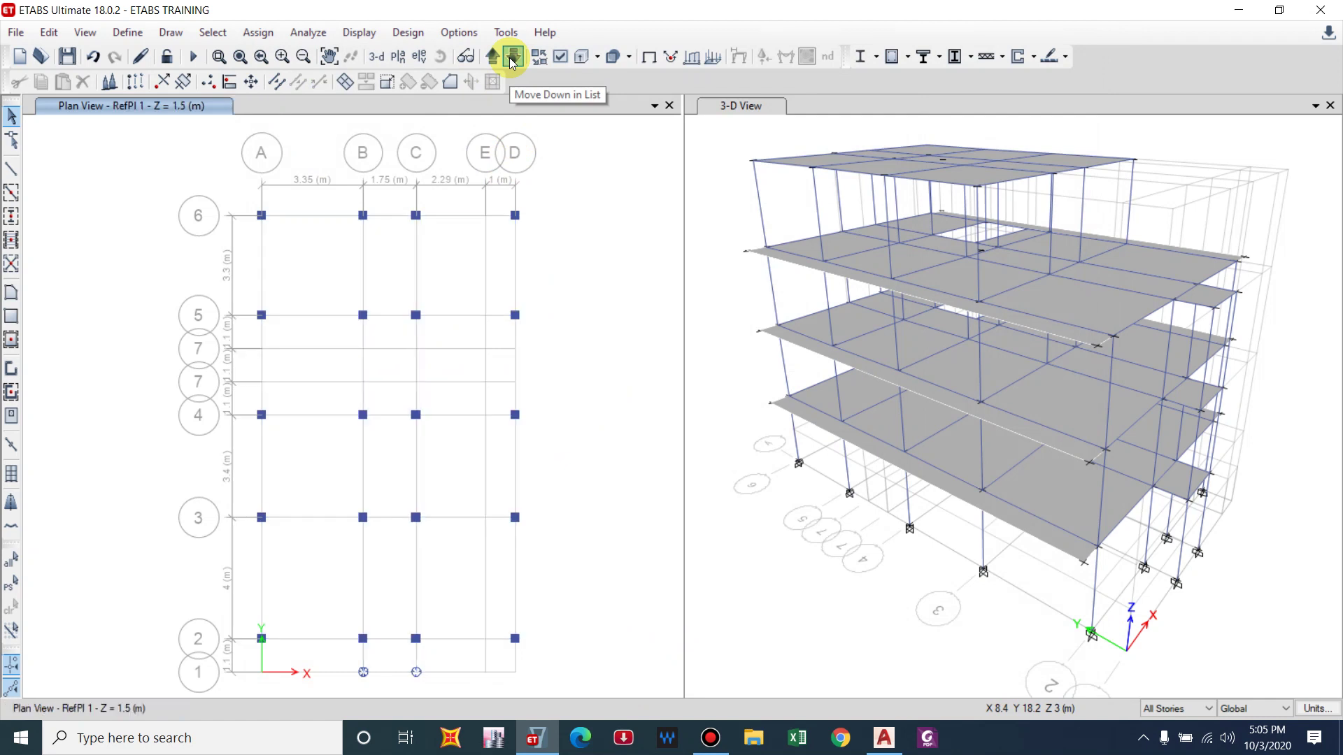
{"action": "left_click", "coordinate": [513, 57]}
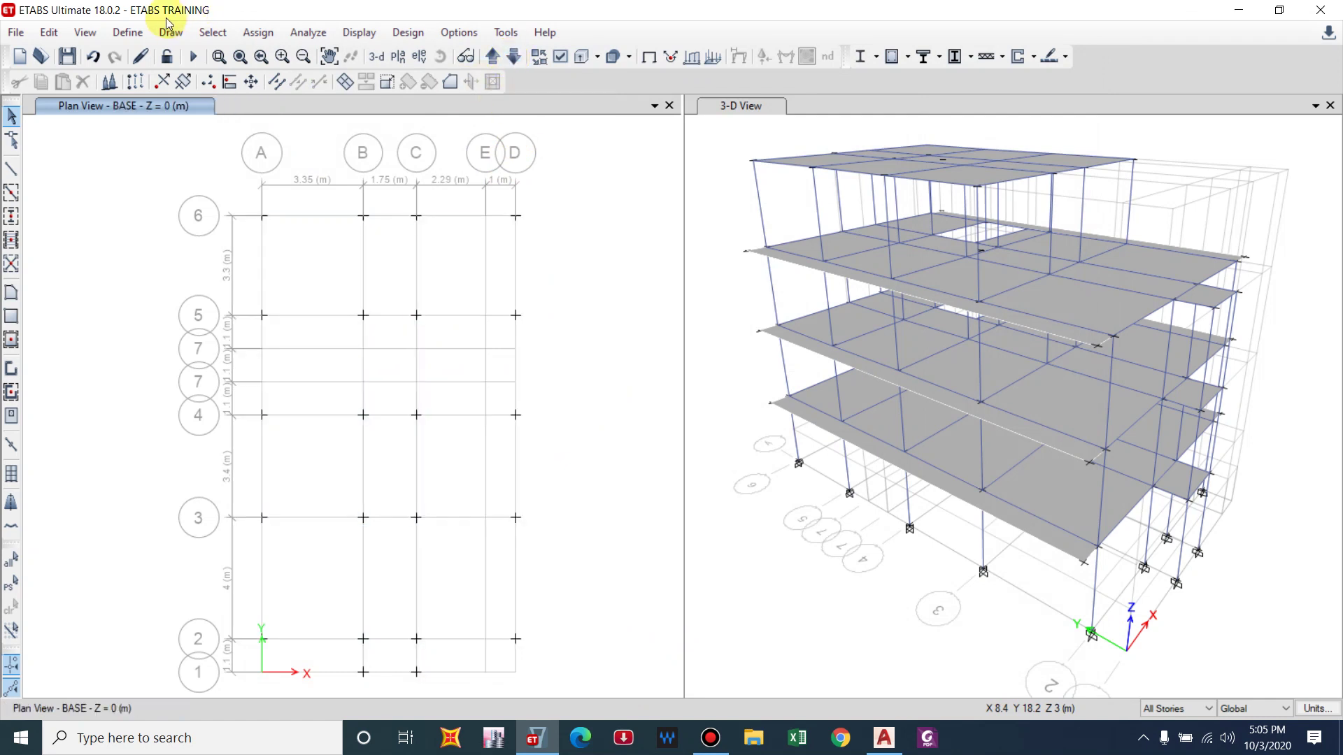
{"action": "left_click", "coordinate": [137, 34]}
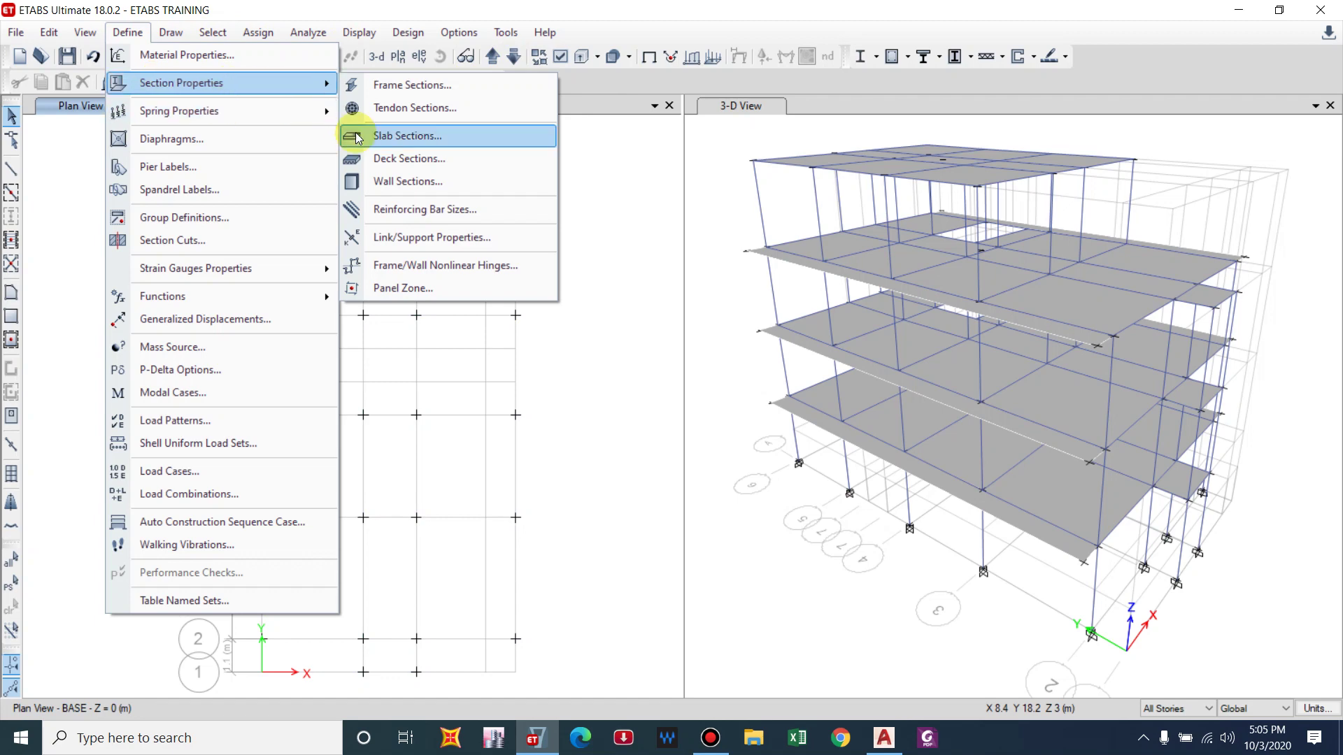
{"action": "left_click", "coordinate": [358, 138]}
{"action": "left_click_drag", "start_coordinate": [593, 237], "coordinate": [776, 198]}
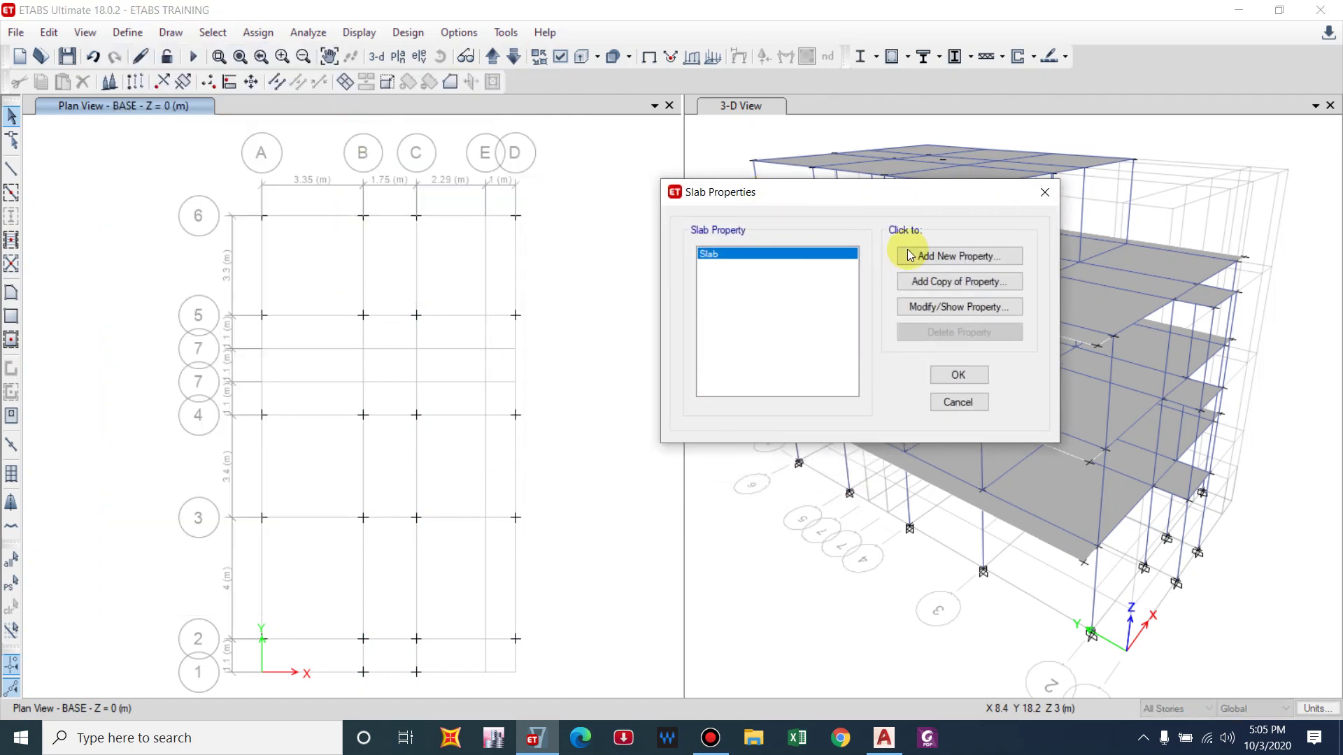
{"action": "left_click", "coordinate": [948, 280]}
{"action": "left_click", "coordinate": [879, 120]}
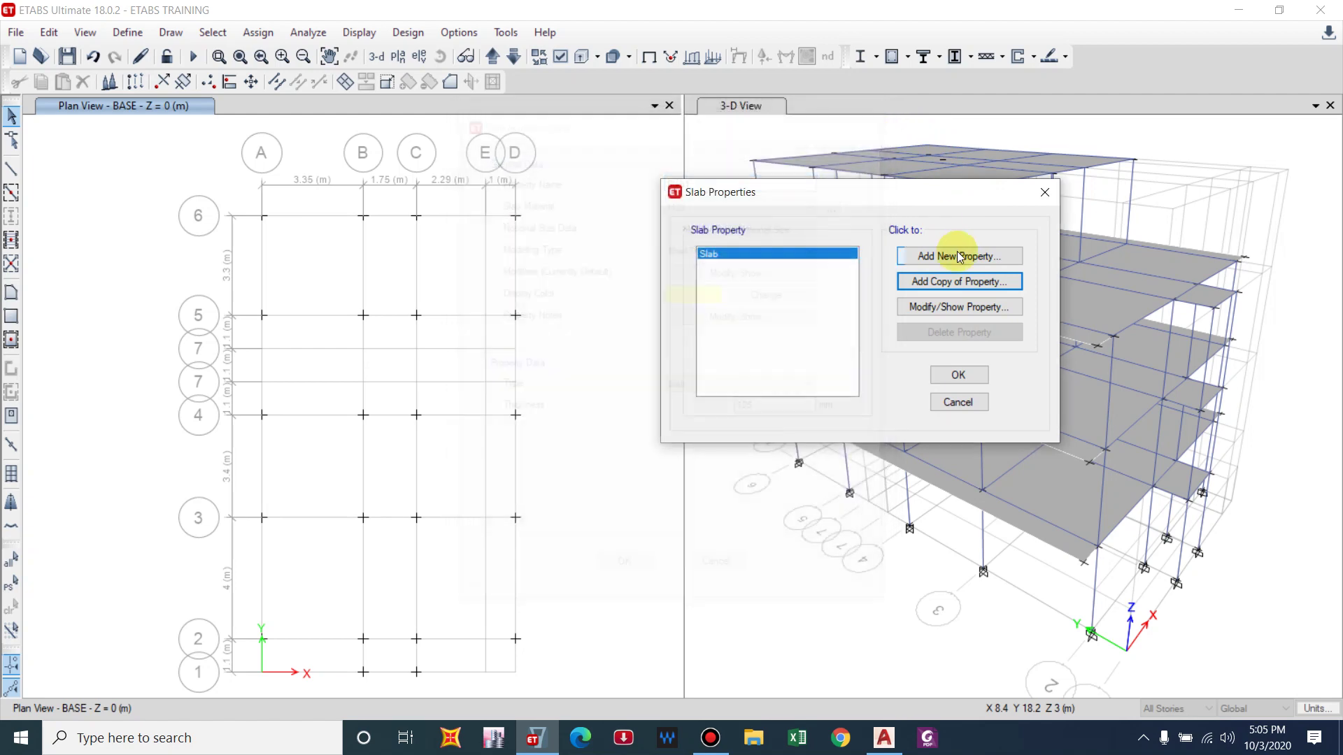
{"action": "left_click", "coordinate": [939, 256]}
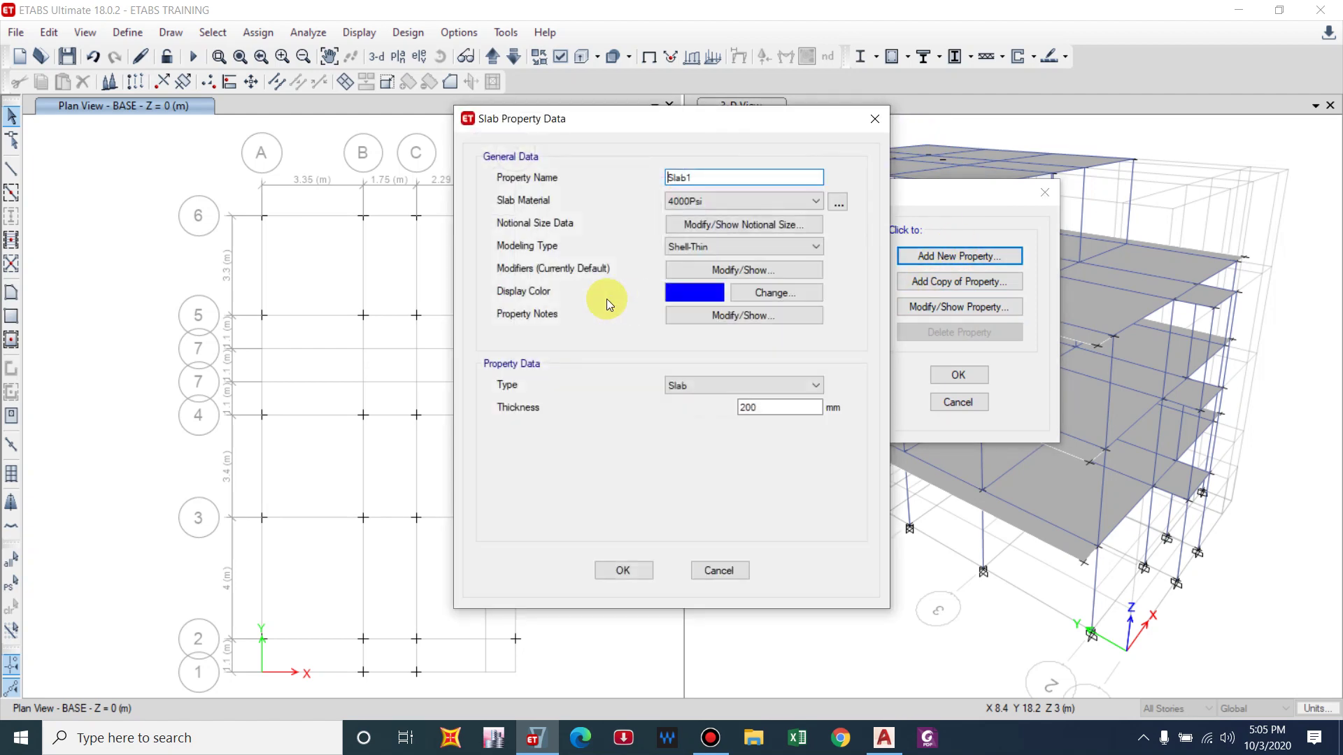
{"action": "double_click", "coordinate": [710, 176]}
{"action": "type", "text": "Stairs"}
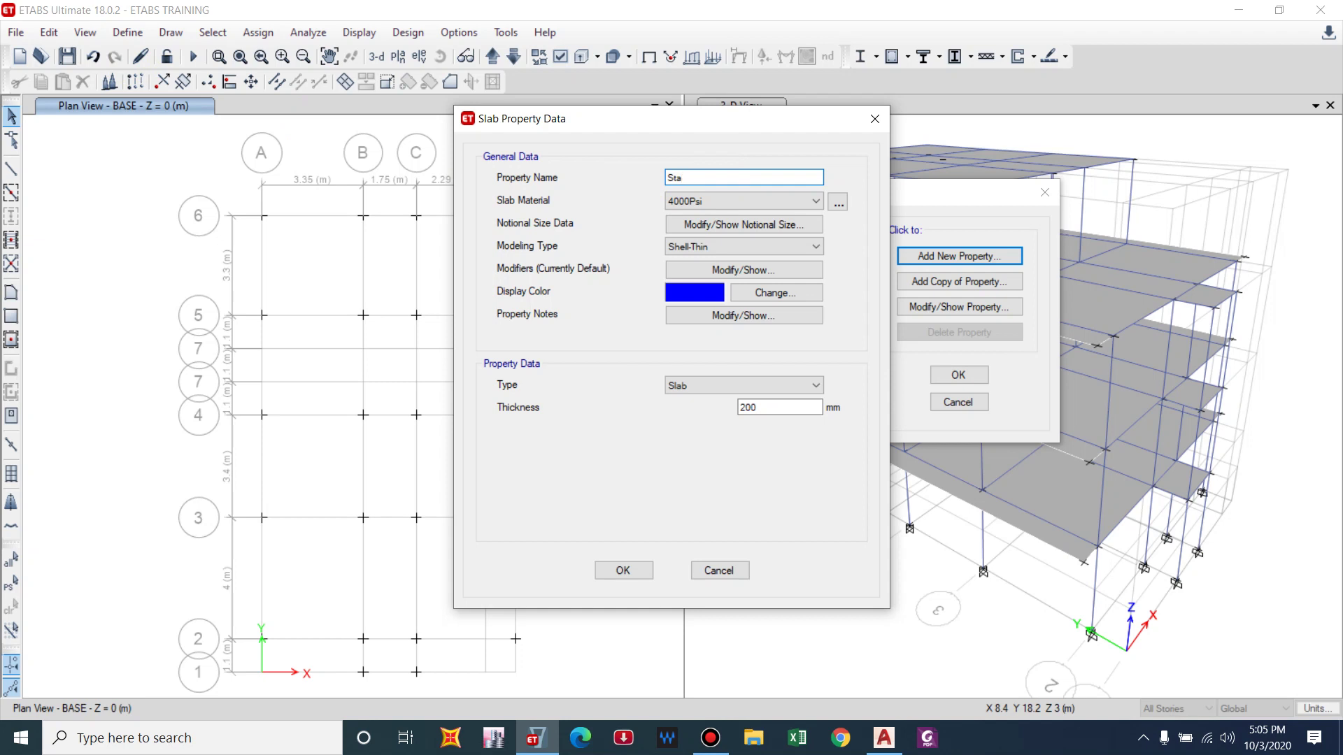
- Set the Stairs slab property's material to M20 and thickness to 150 mm, and accept the slab definitions
{"action": "left_click", "coordinate": [699, 201]}
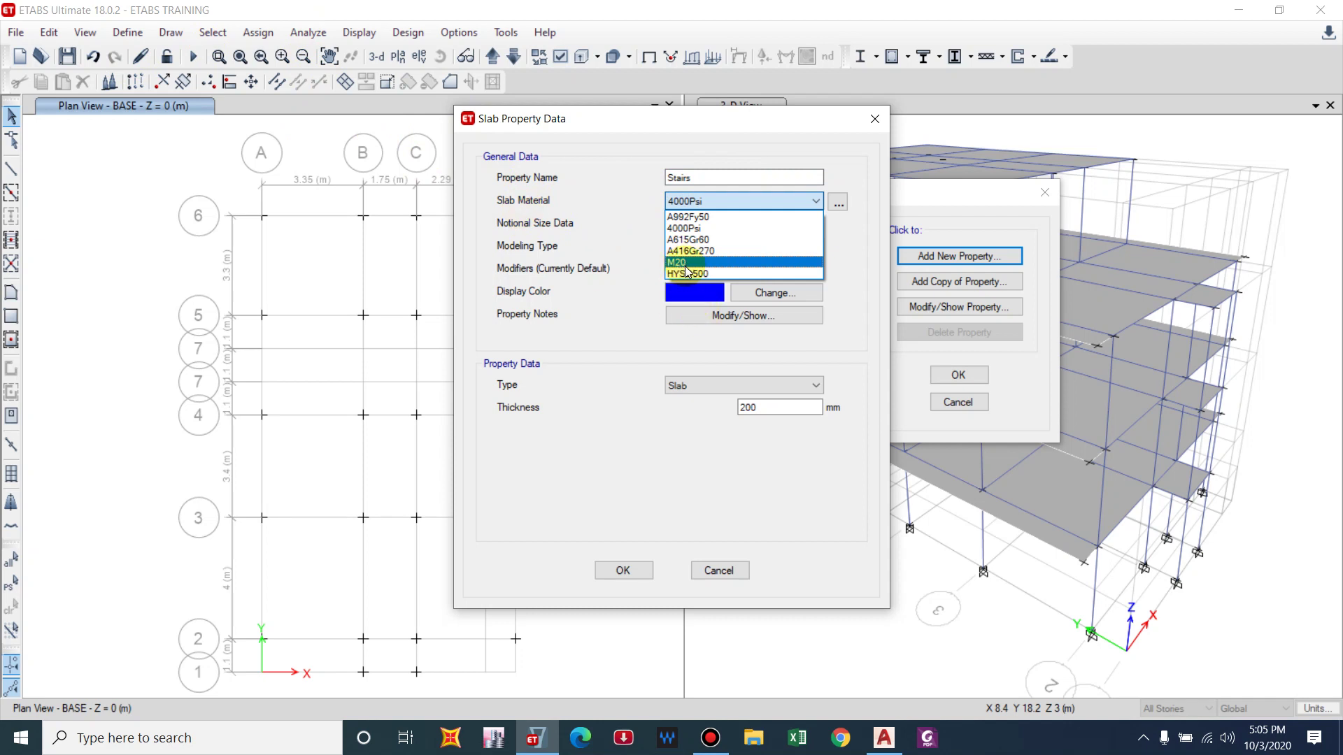
{"action": "left_click", "coordinate": [686, 264]}
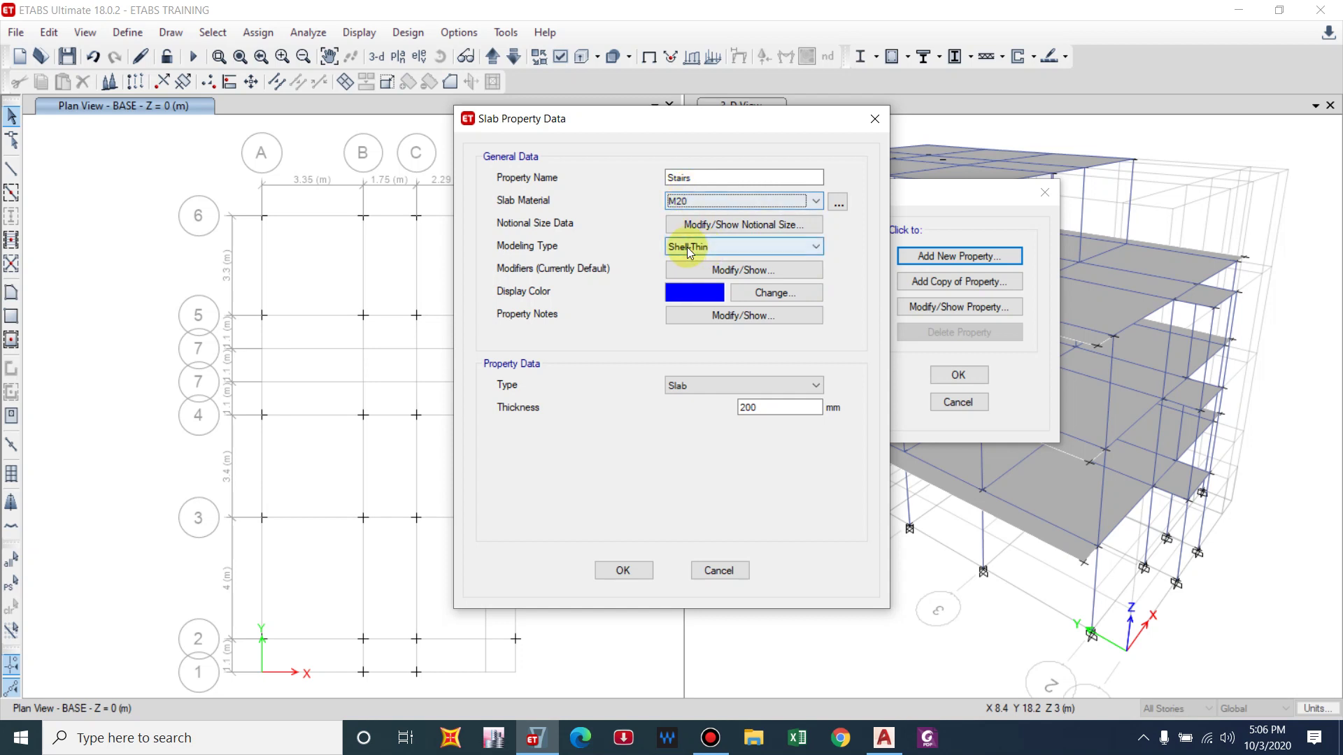
{"action": "double_click", "coordinate": [780, 408]}
{"action": "type", "text": "150"}
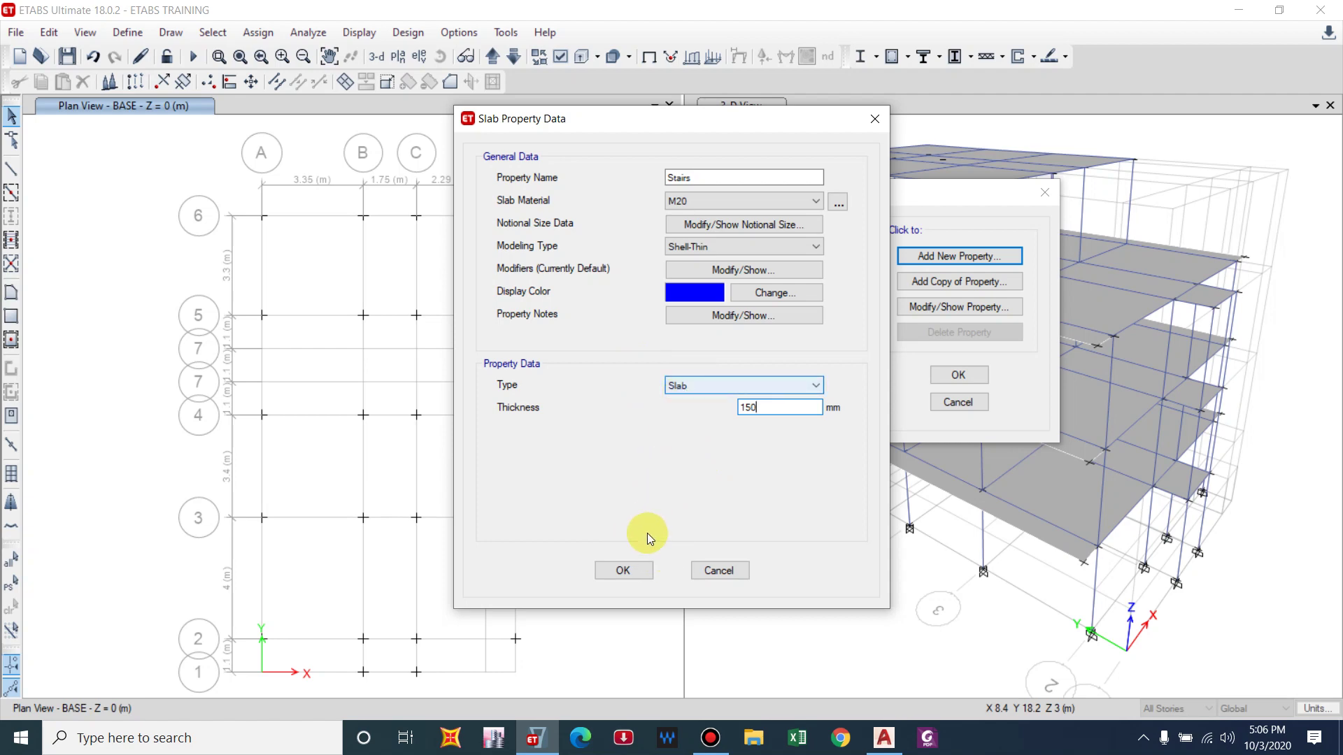
{"action": "left_click", "coordinate": [617, 567]}
{"action": "left_click", "coordinate": [962, 376]}
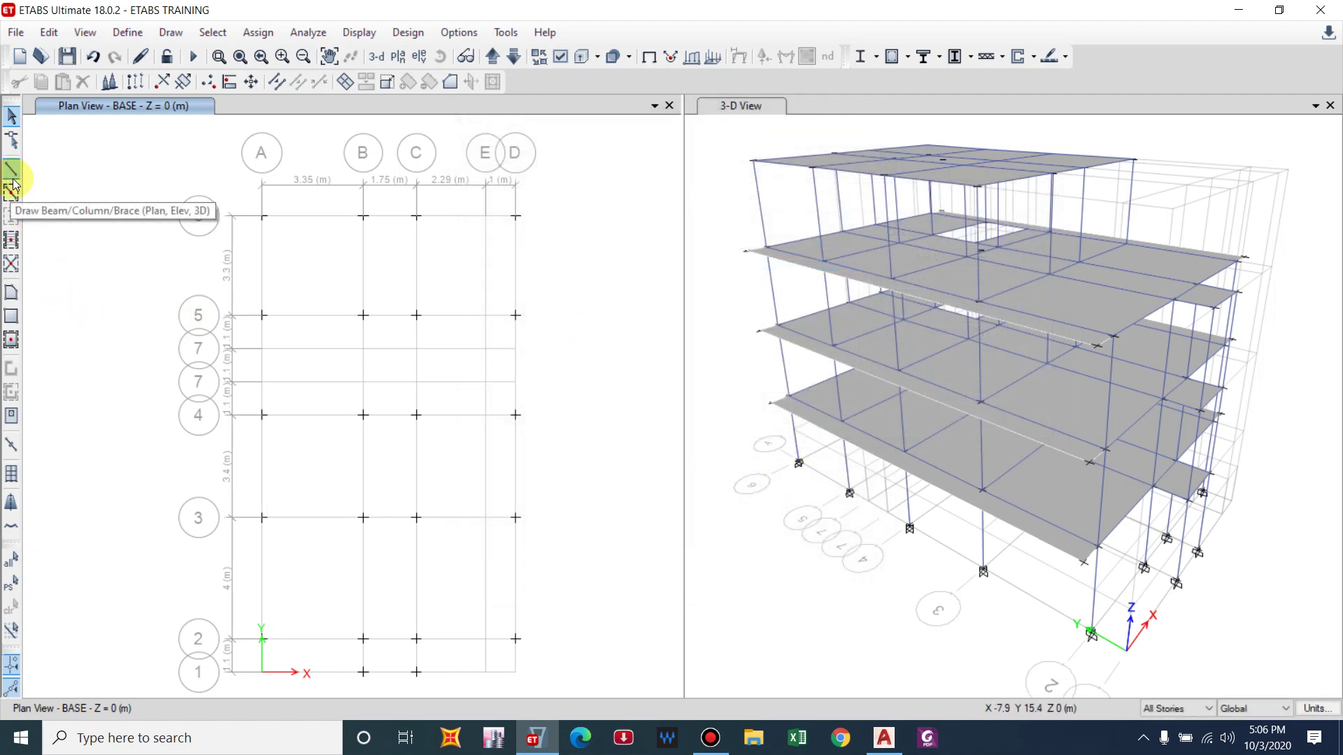
- Start drawing a floor slab with the Stairs property and straight-line edges, and limit drawing to One Story
{"action": "left_click", "coordinate": [12, 293]}
{"action": "mouse_move", "coordinate": [249, 171]}
{"action": "left_mouse_down"}
{"action": "mouse_move", "coordinate": [740, 414]}
{"action": "mouse_move", "coordinate": [1055, 471]}
{"action": "mouse_move", "coordinate": [1104, 462]}
{"action": "left_mouse_up"}
{"action": "left_click", "coordinate": [1236, 428]}
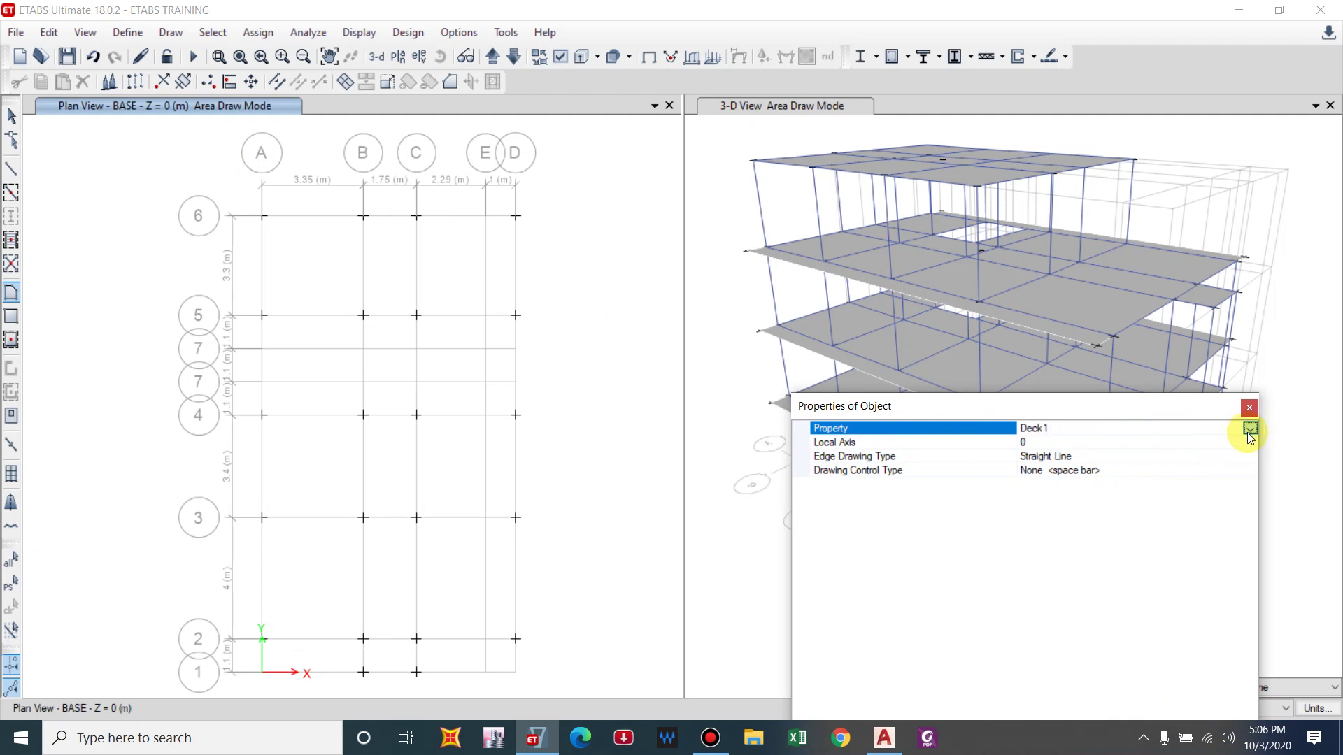
{"action": "left_click", "coordinate": [1250, 429]}
{"action": "left_click", "coordinate": [1046, 486]}
{"action": "left_click_drag", "start_coordinate": [1025, 410], "coordinate": [1038, 470]}
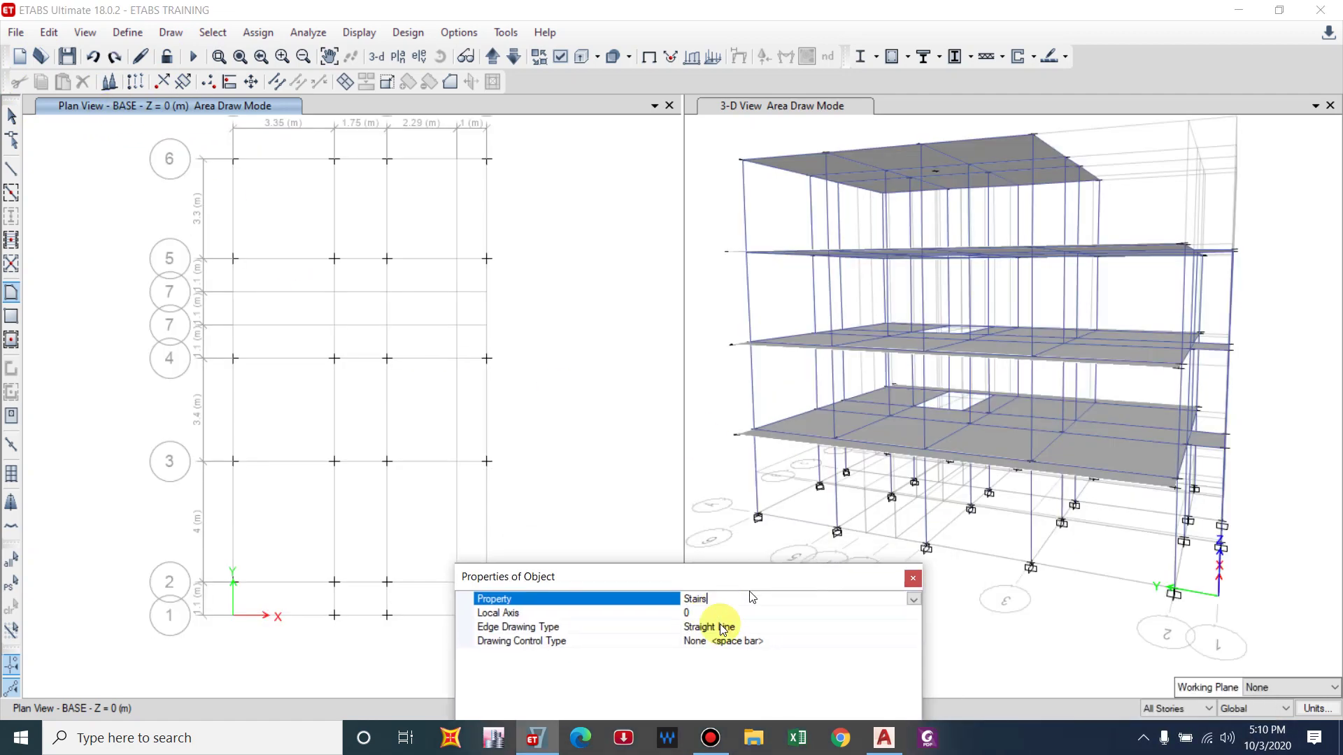
{"action": "left_click_drag", "start_coordinate": [755, 570], "coordinate": [877, 605]}
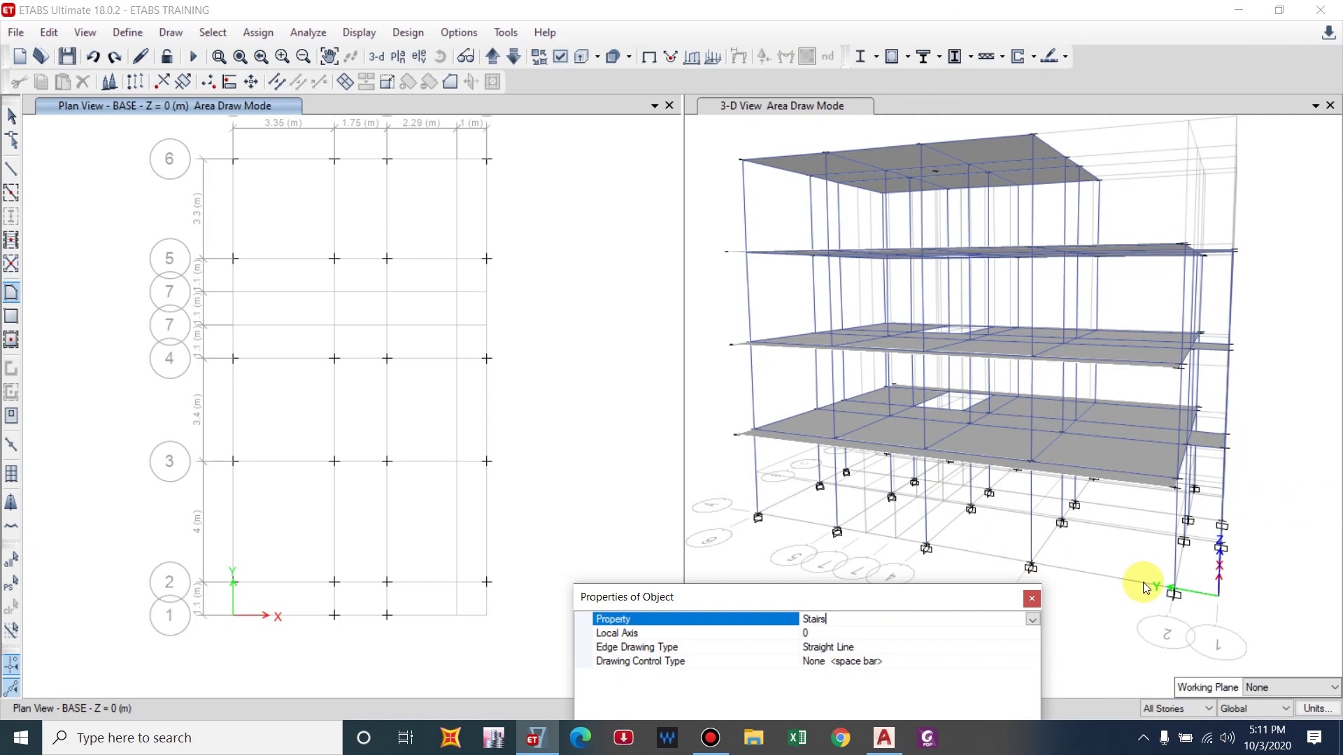
{"action": "left_click", "coordinate": [1171, 710]}
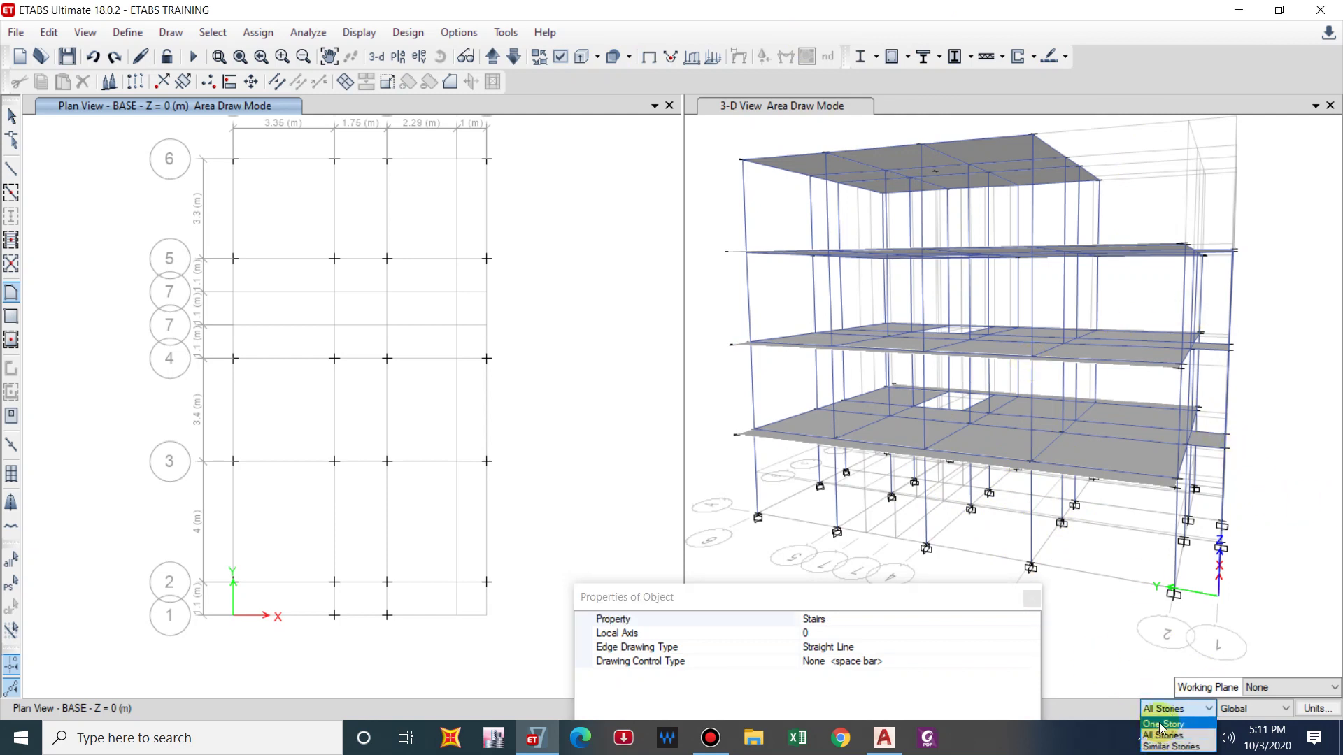
{"action": "left_click", "coordinate": [1164, 722]}
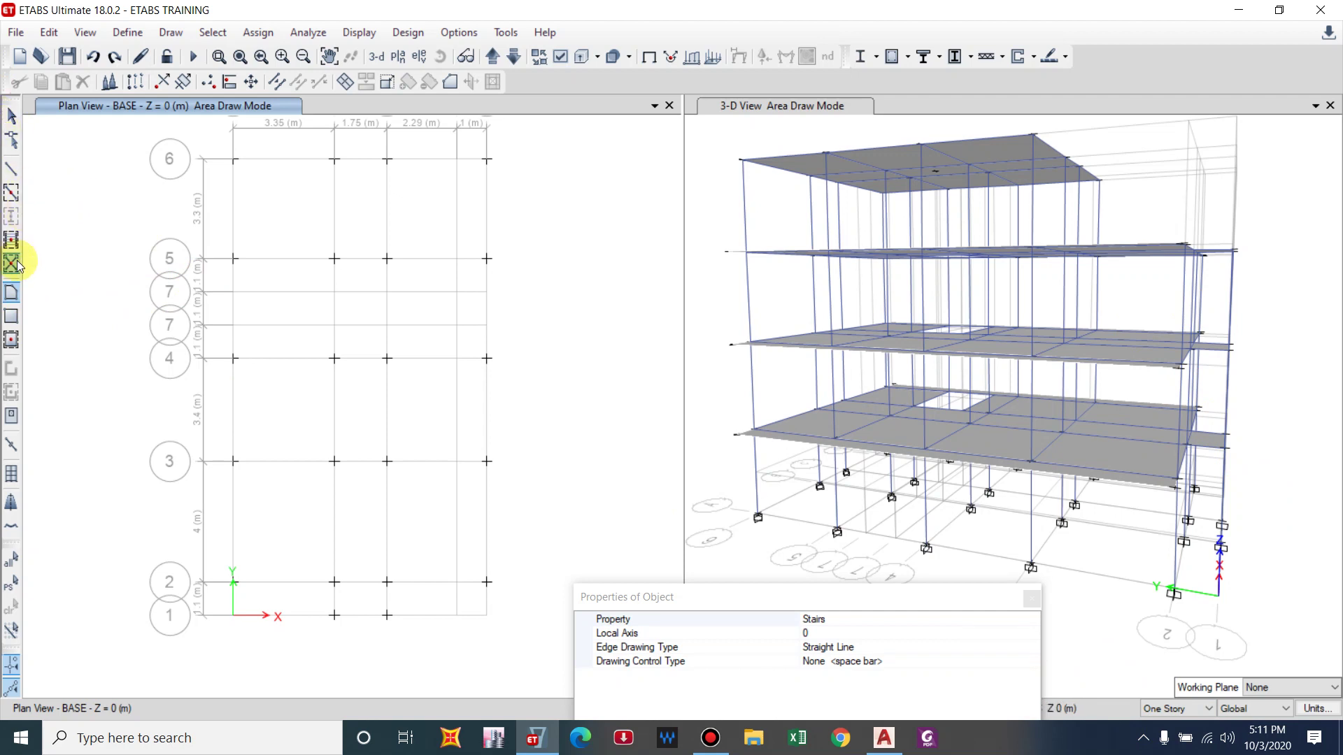
- Draw the first inclined stair flight between grid 5 and the upper grid 7, from grid C at BASE to grid E on the 1.5 m reference plane
{"action": "left_click", "coordinate": [387, 293]}
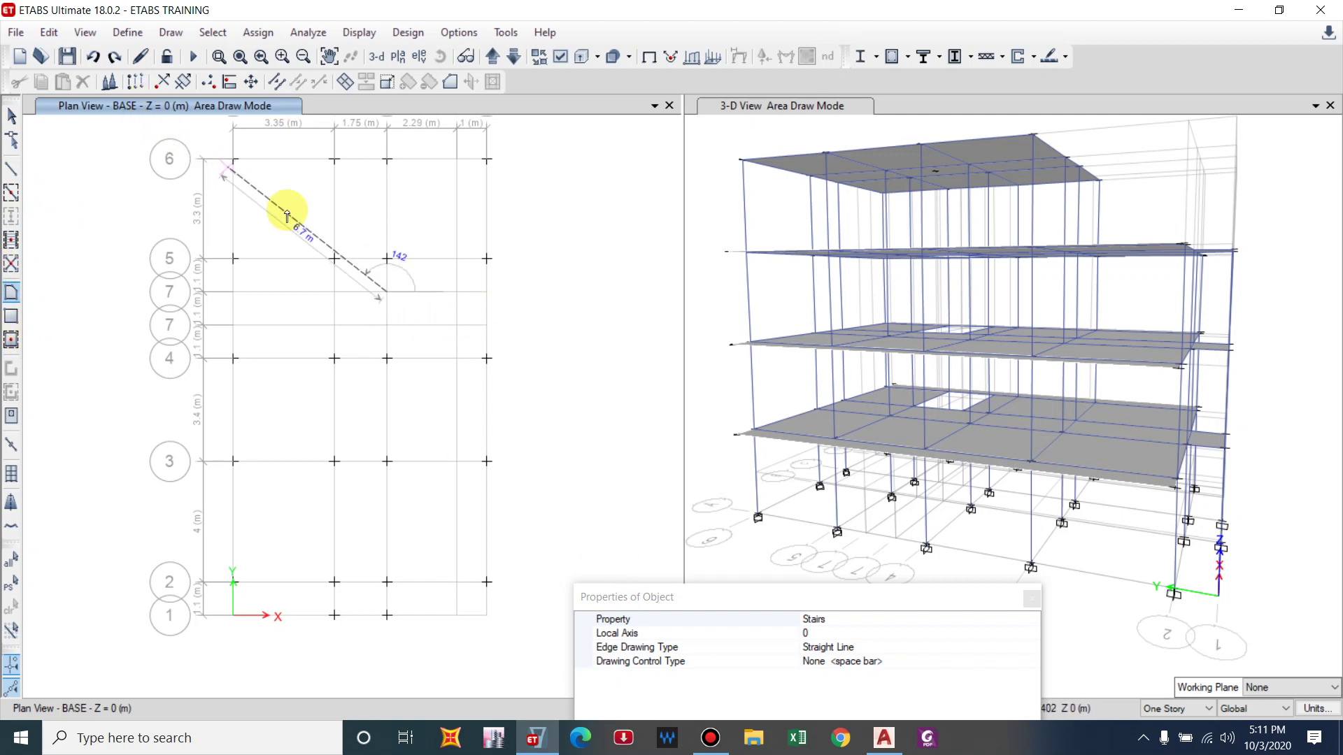
{"action": "left_click", "coordinate": [388, 261]}
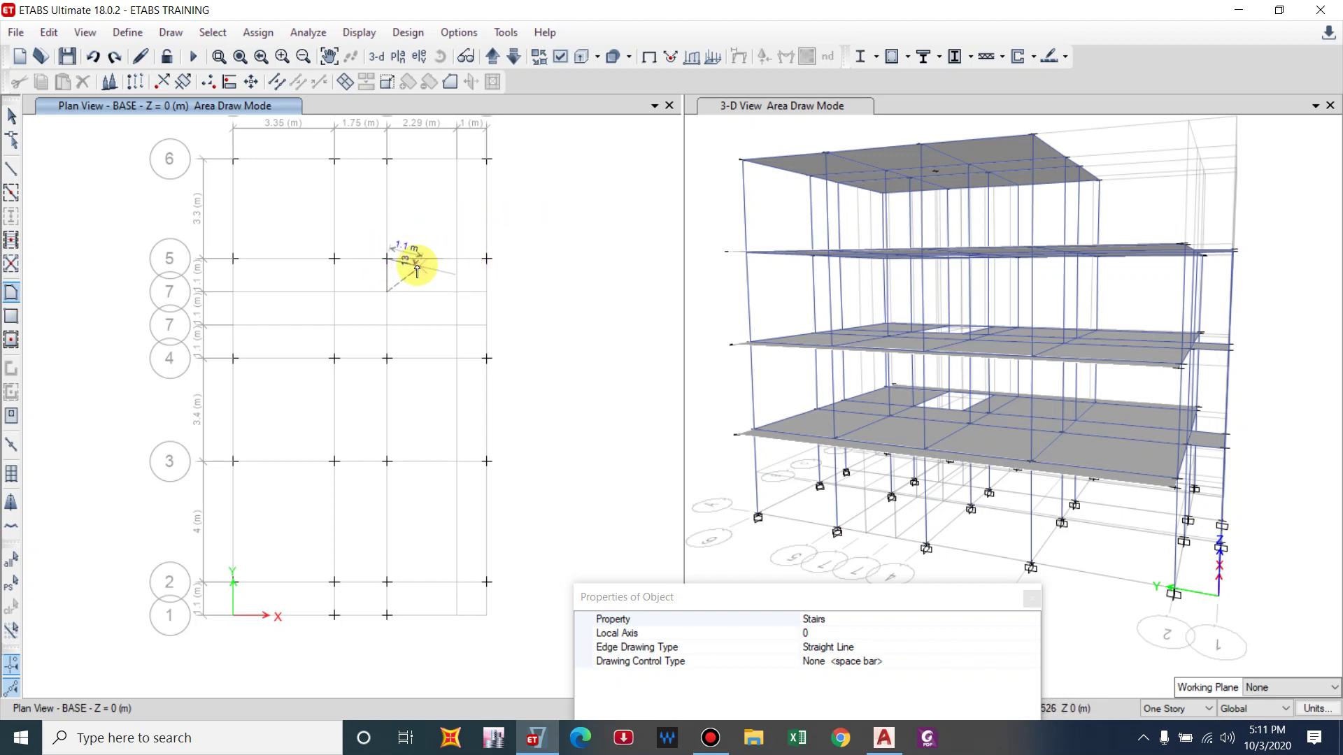
{"action": "left_click", "coordinate": [492, 56]}
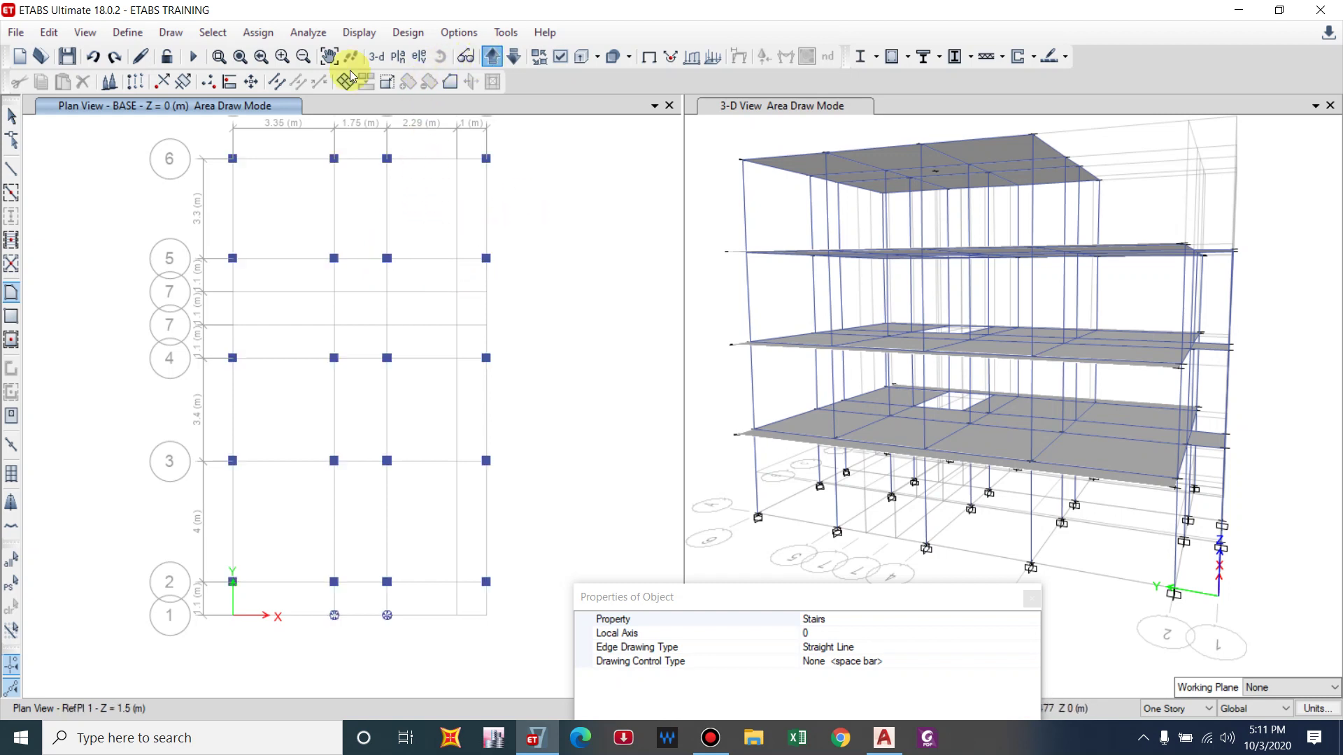
{"action": "left_click", "coordinate": [456, 258]}
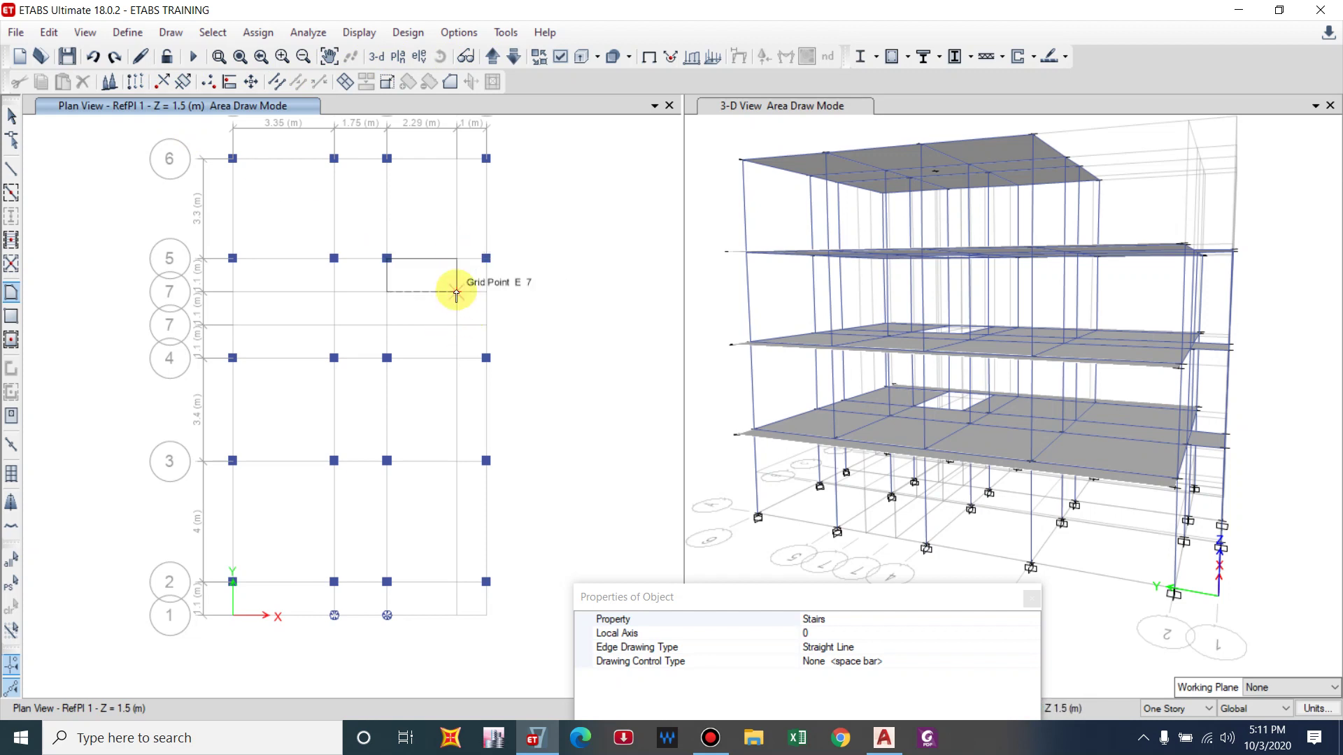
{"action": "left_click", "coordinate": [514, 56]}
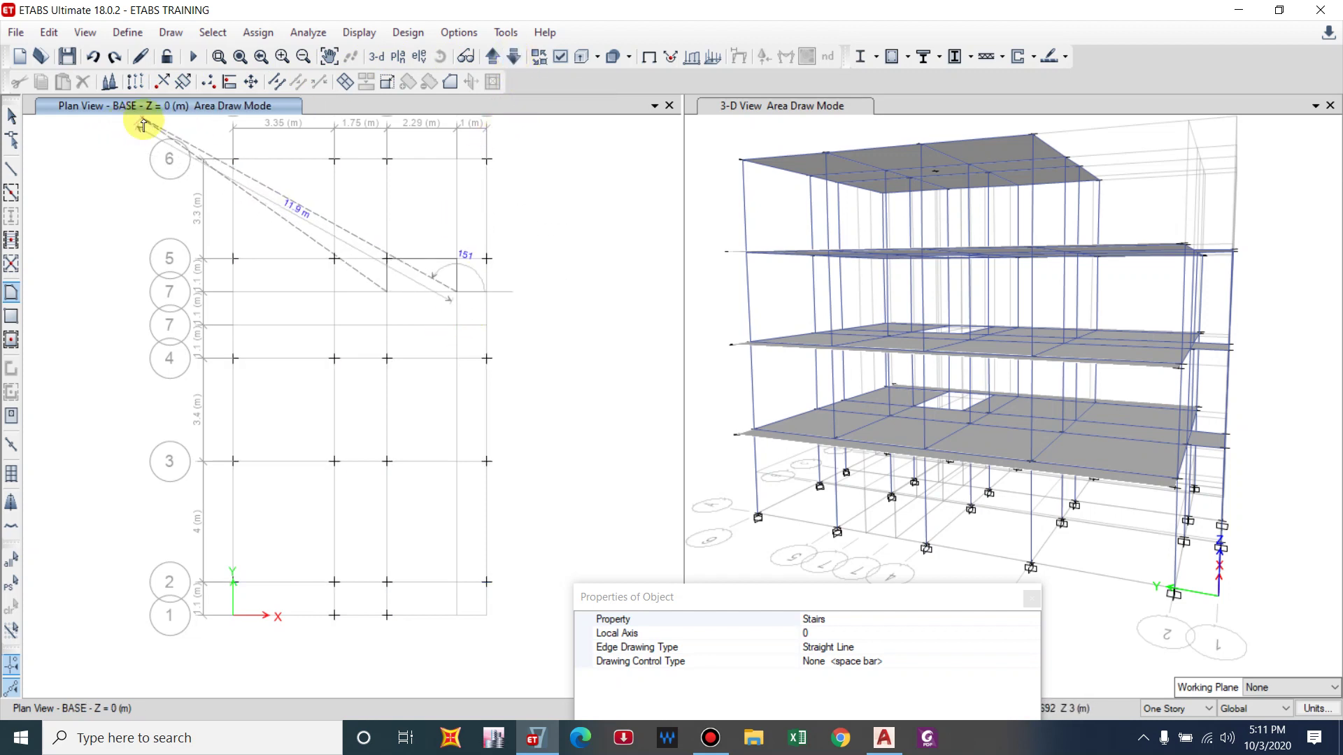
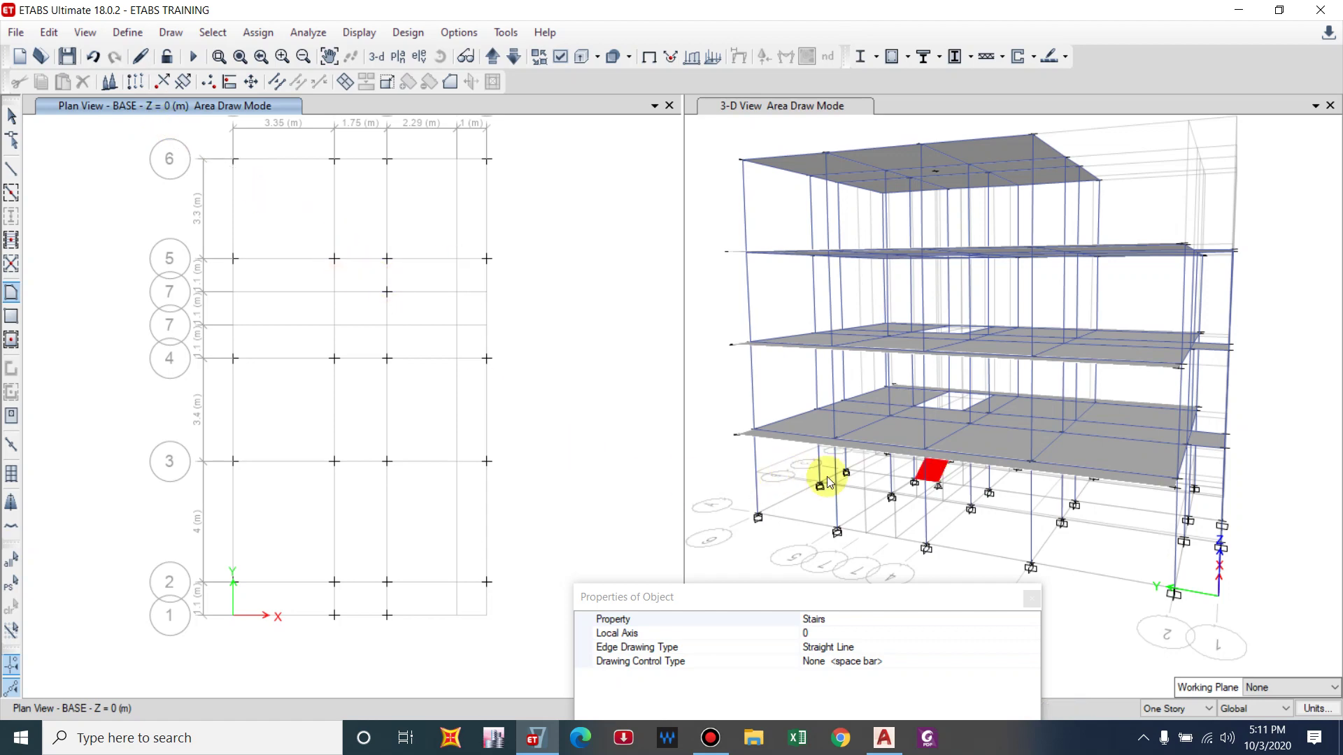
{"action": "middle_click_drag", "start_coordinate": [935, 505], "coordinate": [927, 462]}
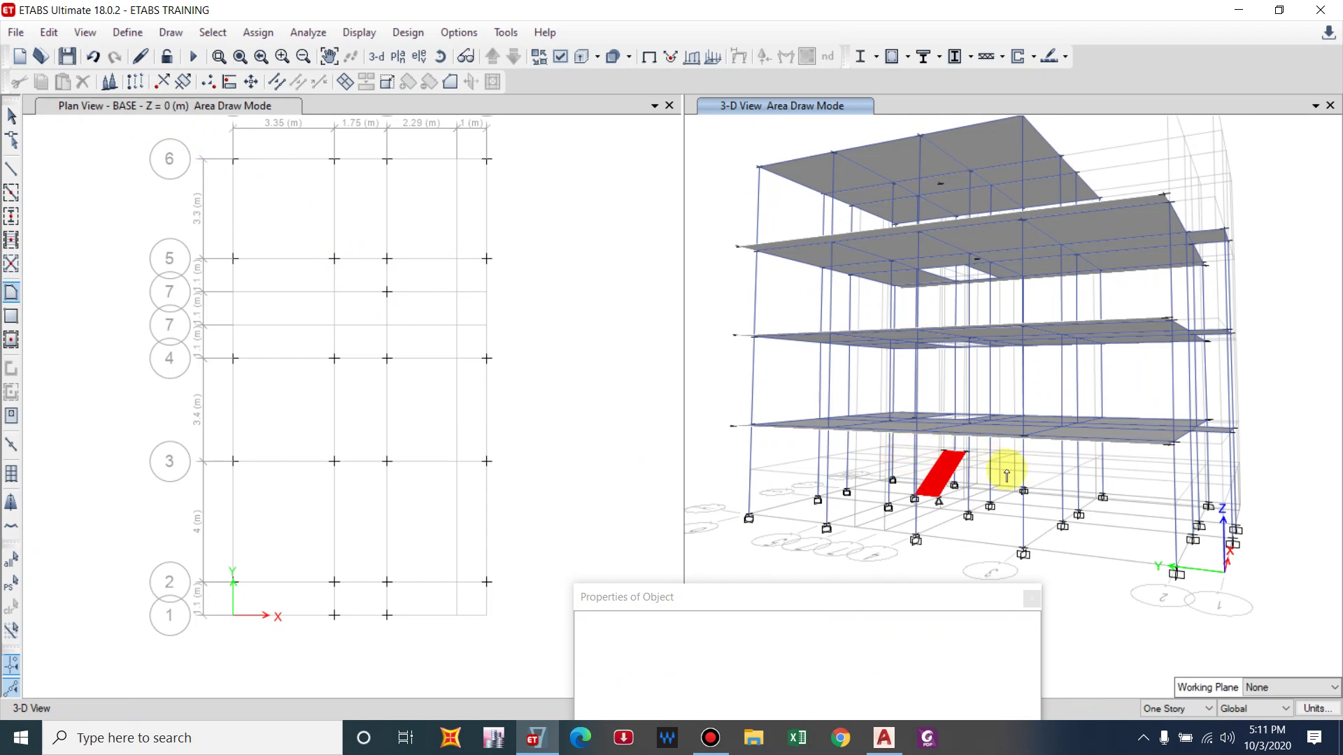
- On the 1.5 m reference plane, add the two Stairs landing panels between grids E and D, from grid 5 to the lower grid 7
{"action": "left_click", "coordinate": [505, 104]}
{"action": "left_click", "coordinate": [493, 56]}
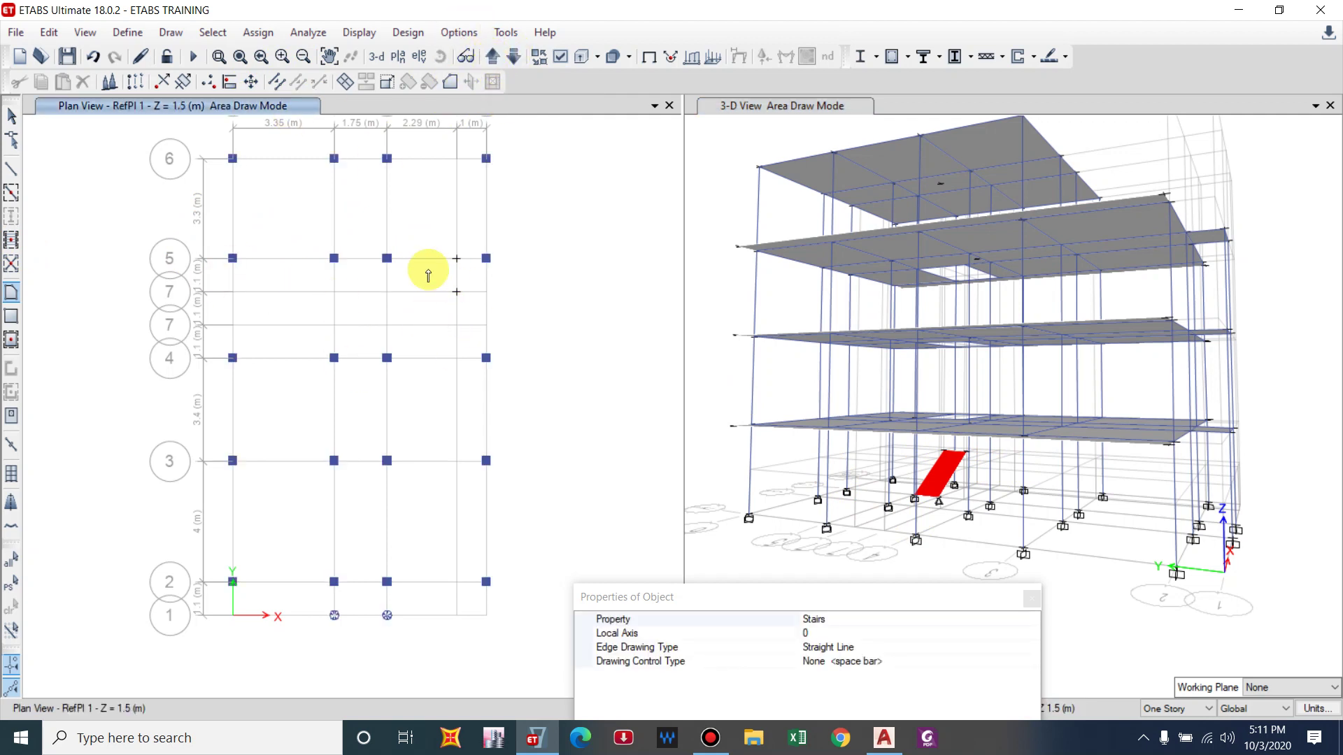
{"action": "left_click", "coordinate": [11, 339]}
{"action": "left_click", "coordinate": [467, 277]}
{"action": "left_click", "coordinate": [478, 315]}
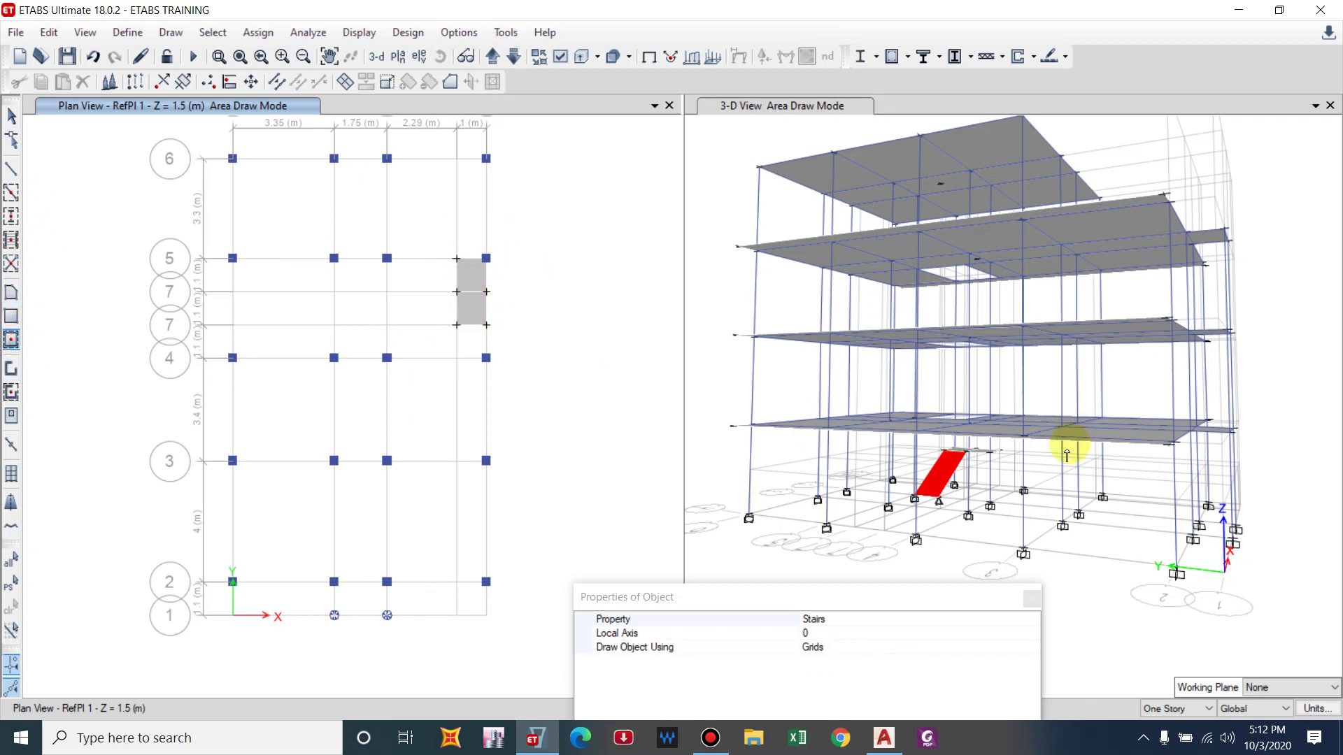
- Draw the second stair flight between the two grid 7 lines, from grid E on the 1.5 m reference plane to grid C at GROUND FLOOR
{"action": "left_click", "coordinate": [11, 291]}
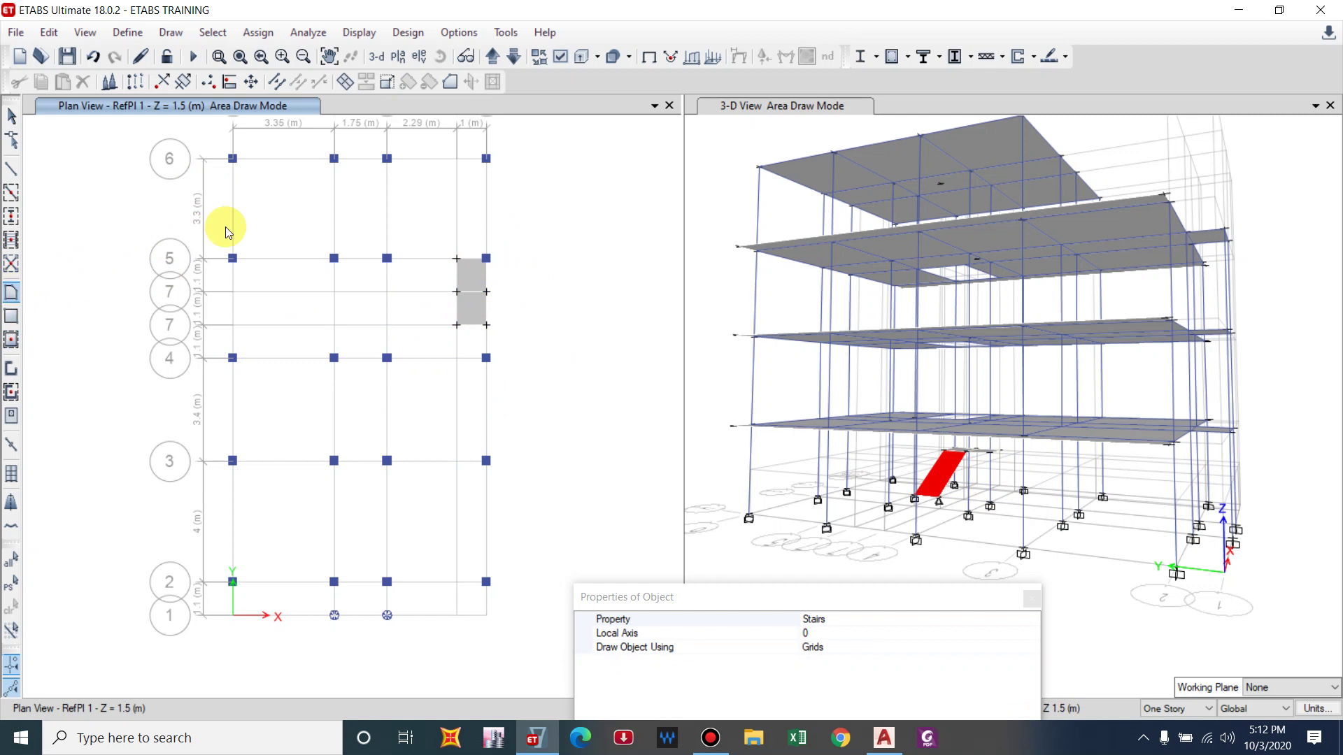
{"action": "left_click", "coordinate": [492, 56]}
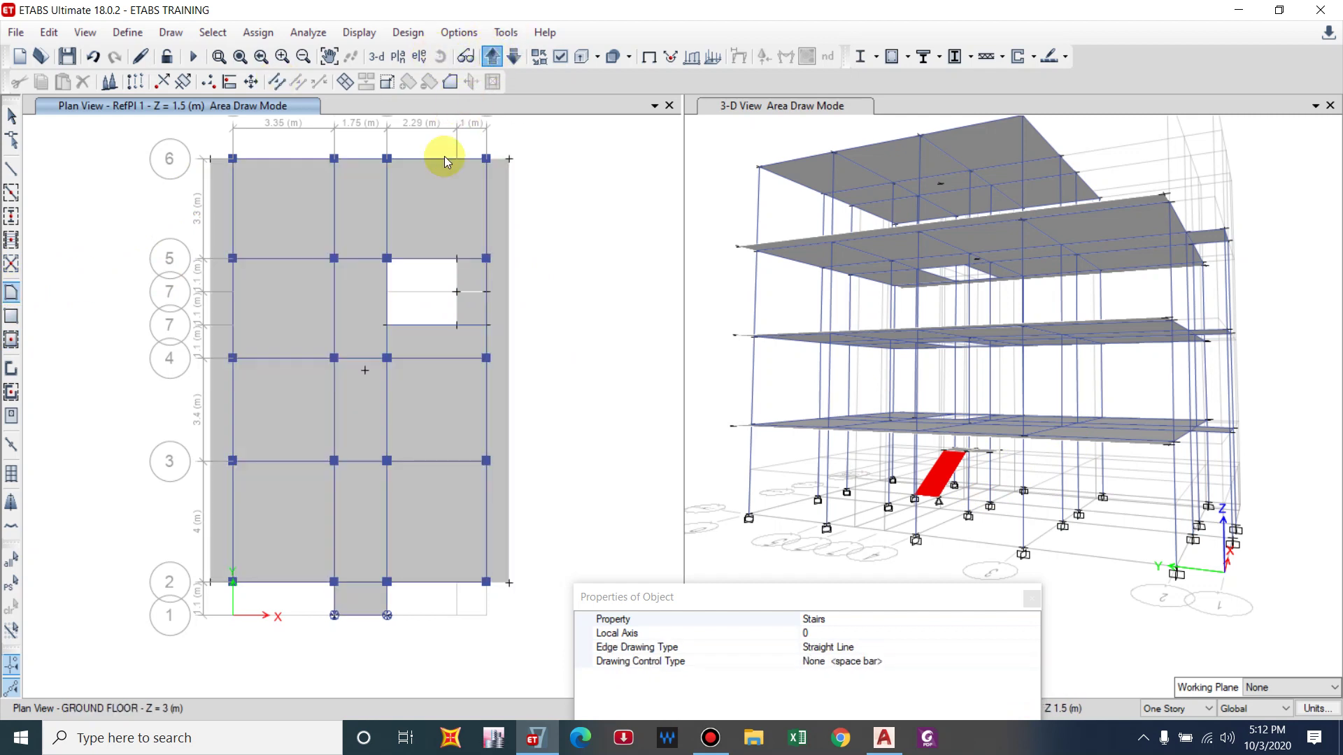
{"action": "left_click", "coordinate": [513, 56]}
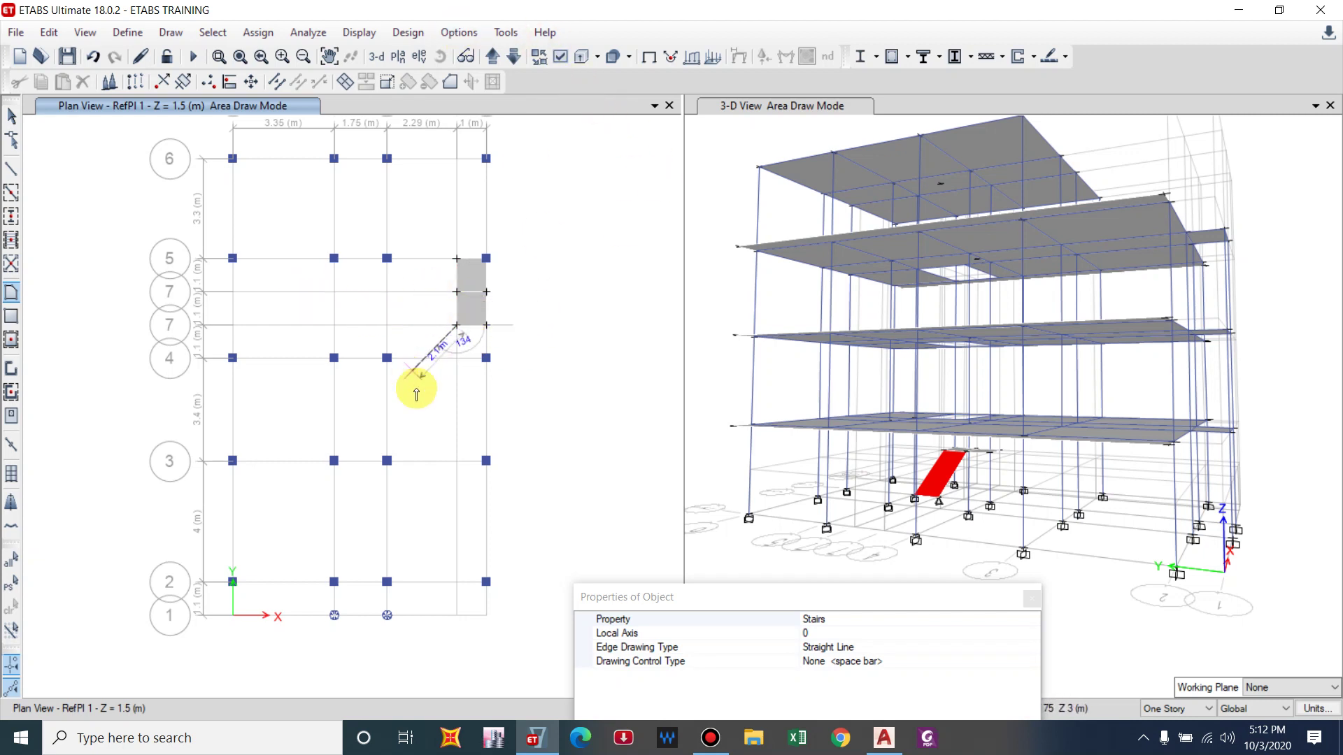
{"action": "left_click", "coordinate": [492, 56]}
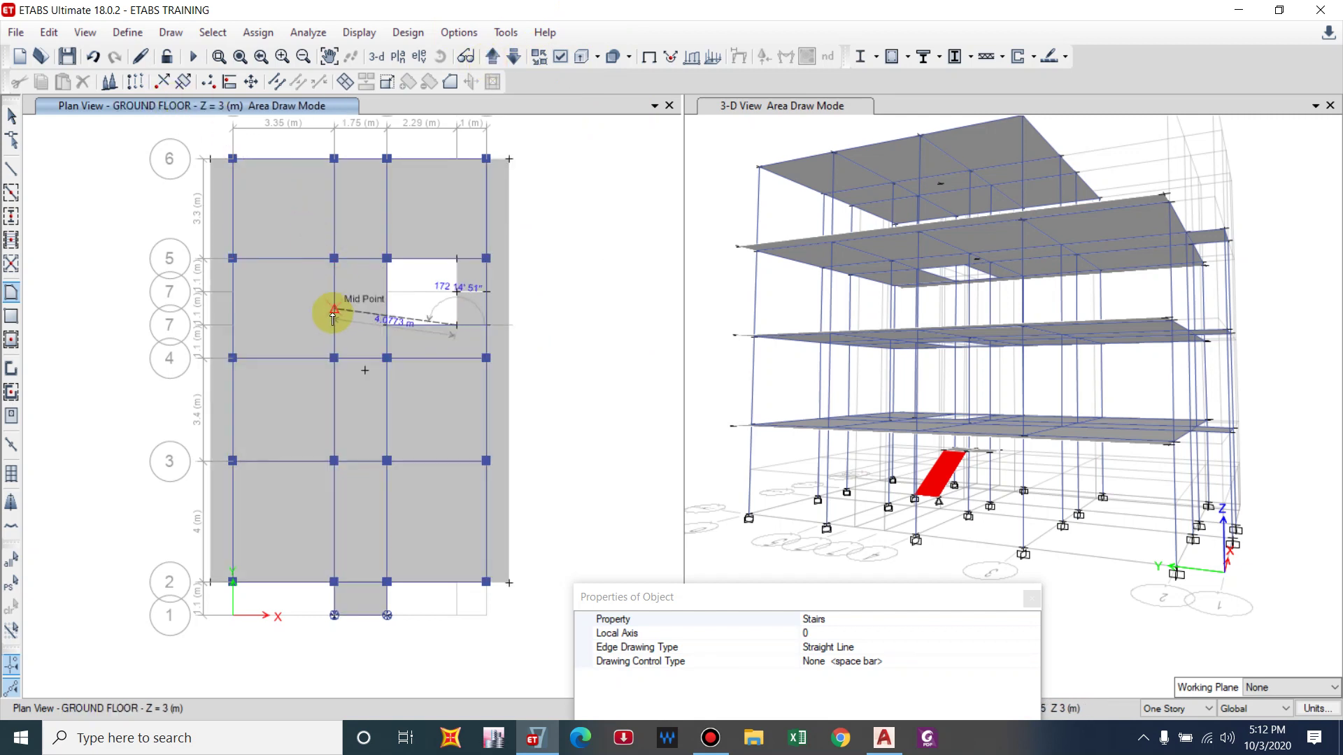
{"action": "left_click", "coordinate": [387, 326]}
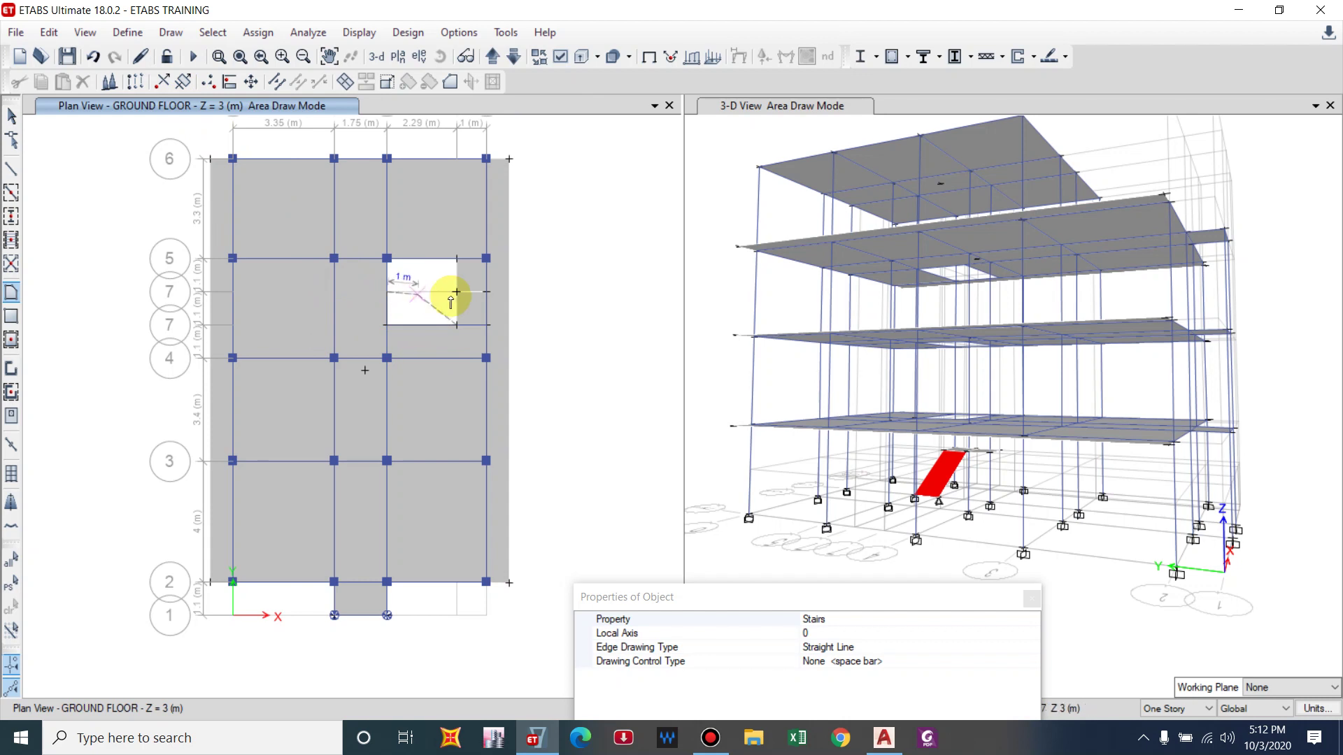
{"action": "left_click", "coordinate": [513, 56]}
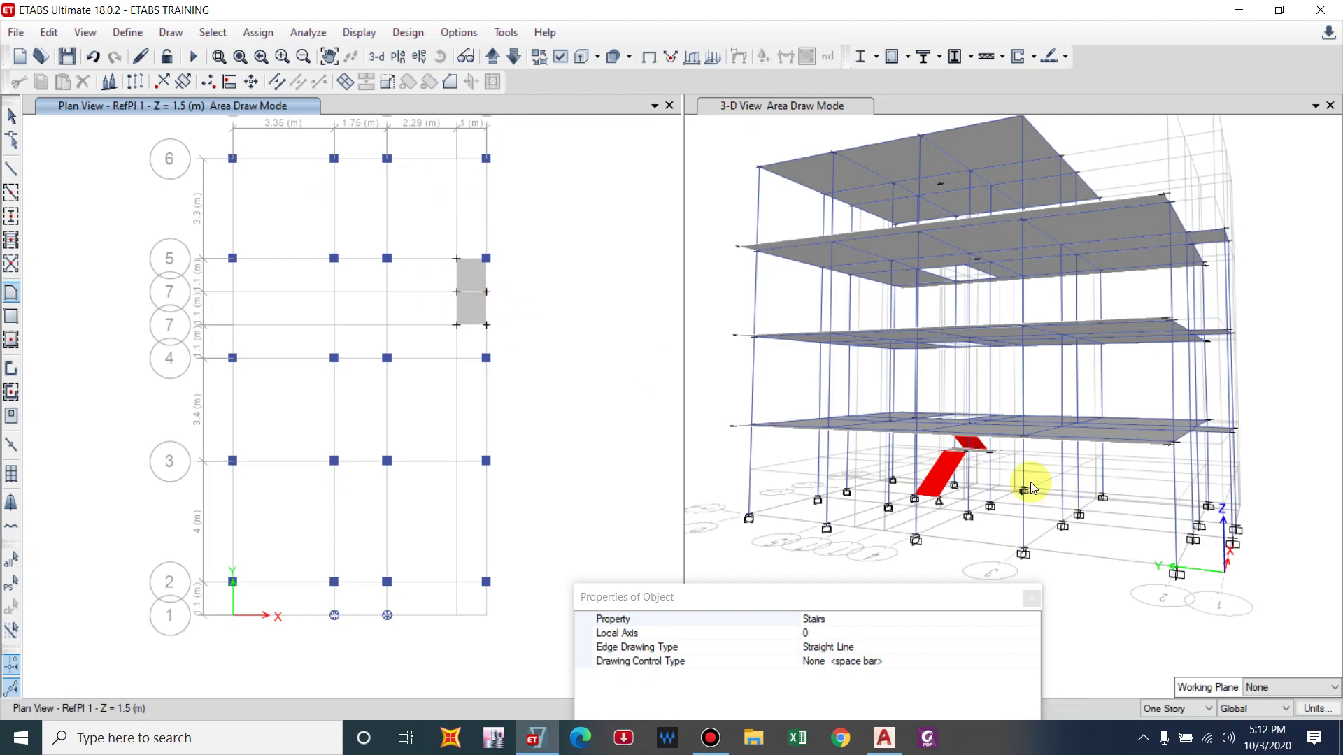
{"action": "key", "text": "Escape"}
- Examine the two stair flights and the landing from several angles in the 3-D view
{"action": "mouse_move", "coordinate": [1211, 389]}
{"action": "middle_mouse_down", "text": "shift"}
{"action": "mouse_move", "coordinate": [1141, 434]}
{"action": "mouse_move", "coordinate": [825, 467]}
{"action": "mouse_move", "coordinate": [848, 439]}
{"action": "mouse_move", "coordinate": [974, 516]}
{"action": "mouse_move", "coordinate": [1004, 450]}
{"action": "mouse_move", "coordinate": [1022, 518]}
{"action": "middle_mouse_up", "text": "shift"}
{"action": "scroll", "coordinate": [1023, 517], "scroll_direction": "up", "scroll_amount": 3}
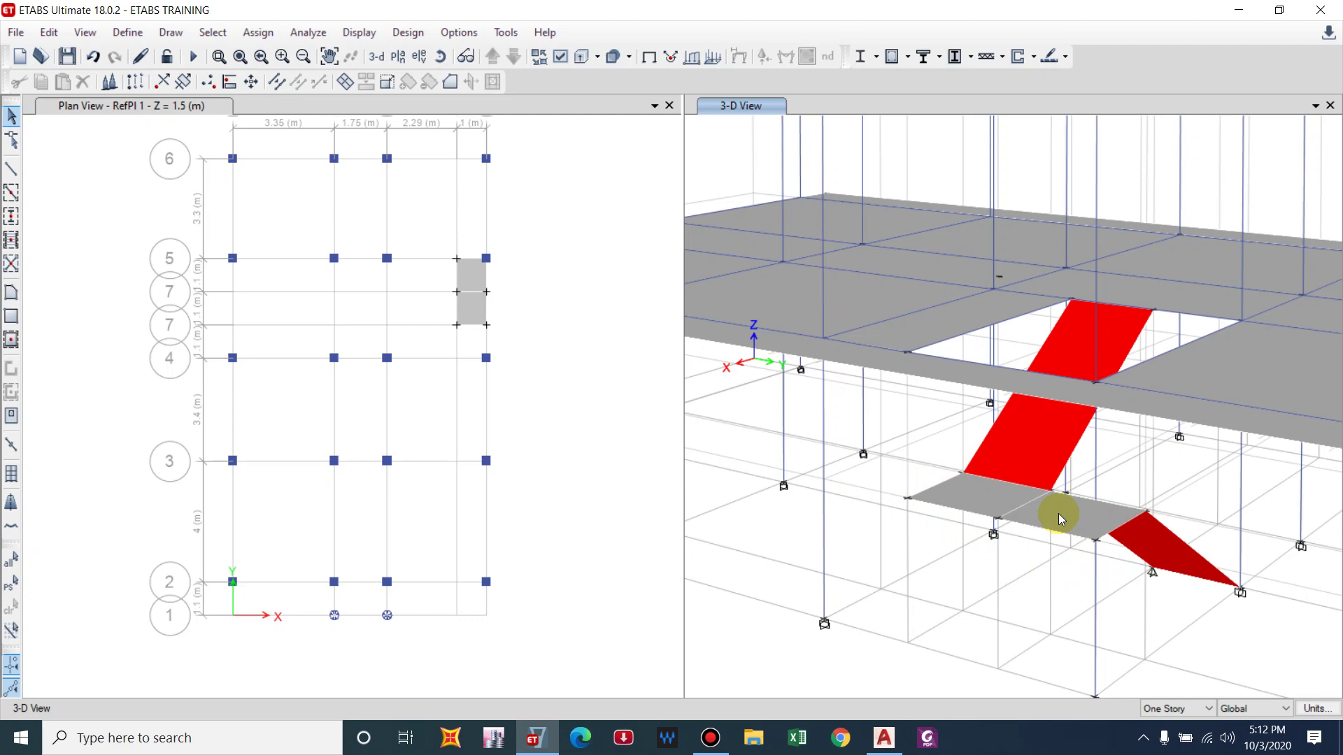
{"action": "middle_click_drag", "start_coordinate": [1059, 514], "coordinate": [871, 481], "text": "shift"}
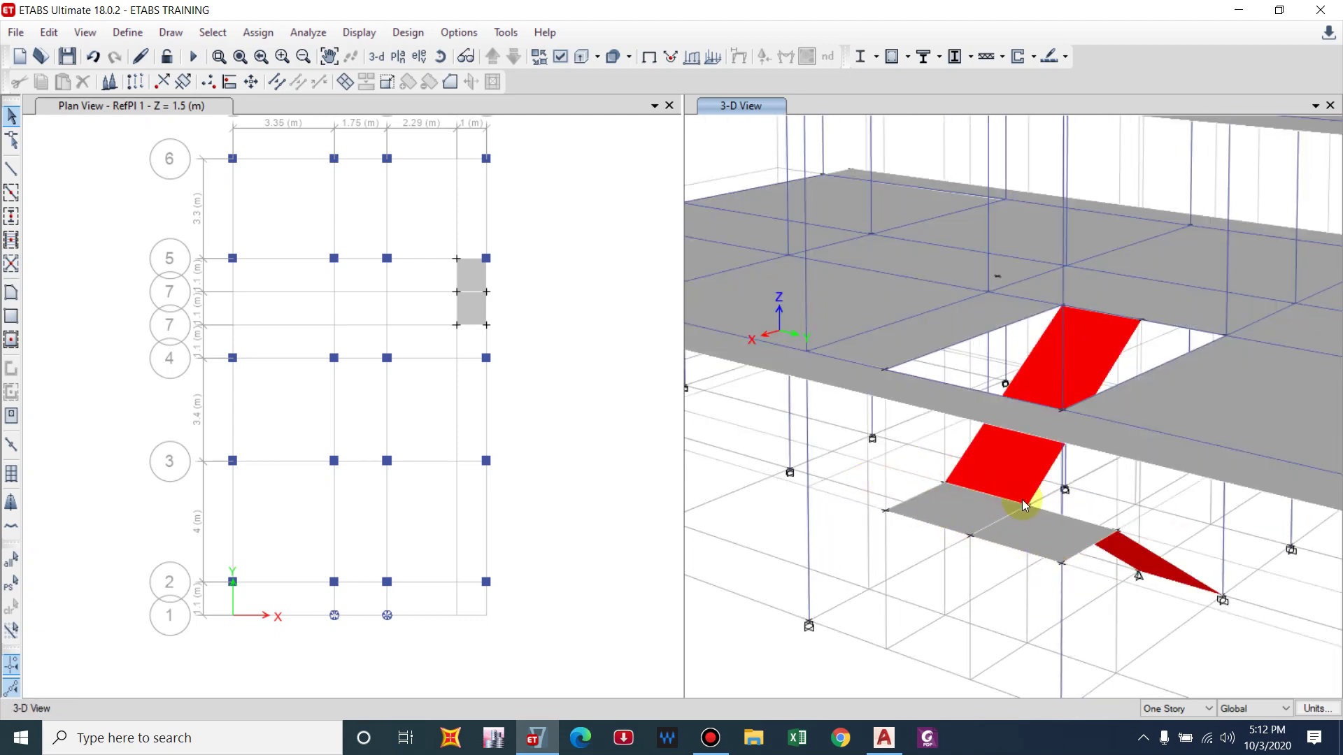
{"action": "middle_click_drag", "start_coordinate": [981, 522], "coordinate": [1061, 400], "text": "shift"}
{"action": "mouse_move", "coordinate": [1047, 544]}
{"action": "middle_mouse_down", "text": "shift"}
{"action": "mouse_move", "coordinate": [1052, 515]}
{"action": "mouse_move", "coordinate": [1067, 530]}
{"action": "middle_mouse_up", "text": "shift"}
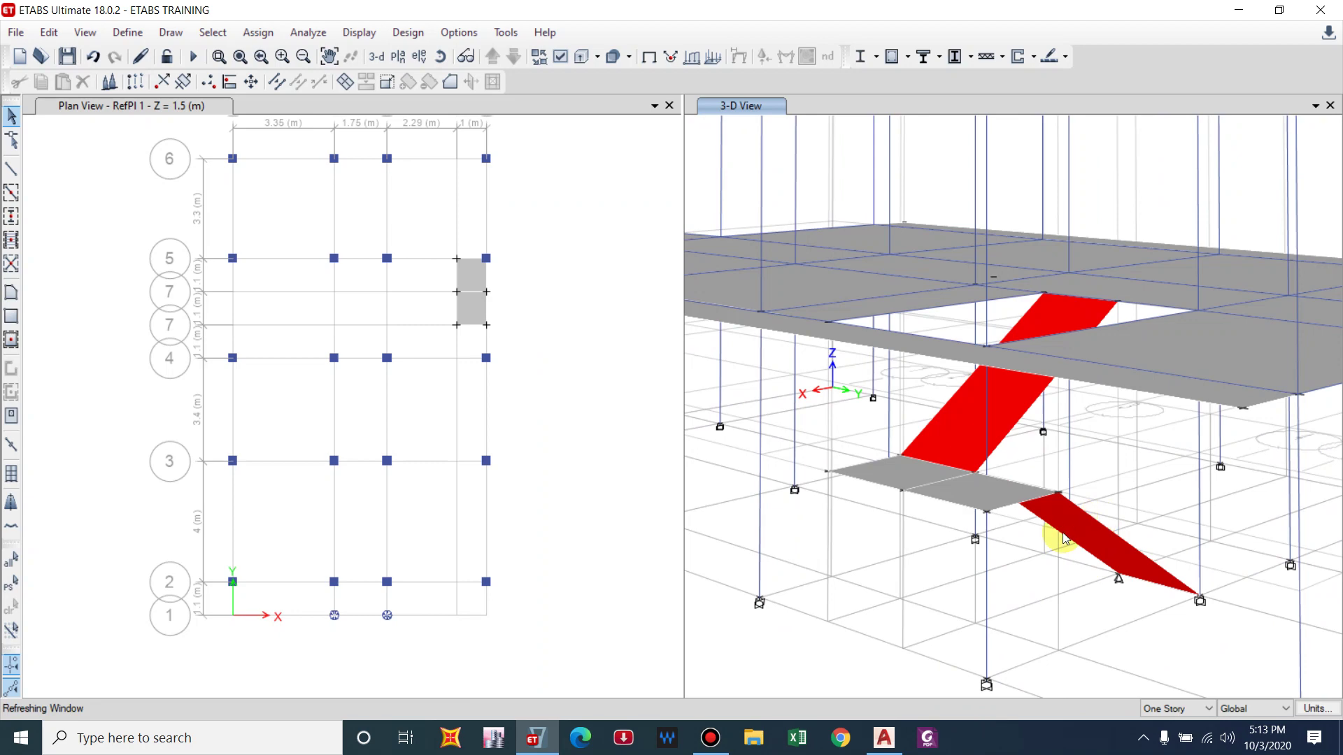
{"action": "middle_click_drag", "start_coordinate": [1056, 438], "coordinate": [1053, 454], "text": "shift"}
- Select both stair flights and the landing panels and replicate them to STORY 1 and STORY 2
{"action": "left_click", "coordinate": [1077, 555]}
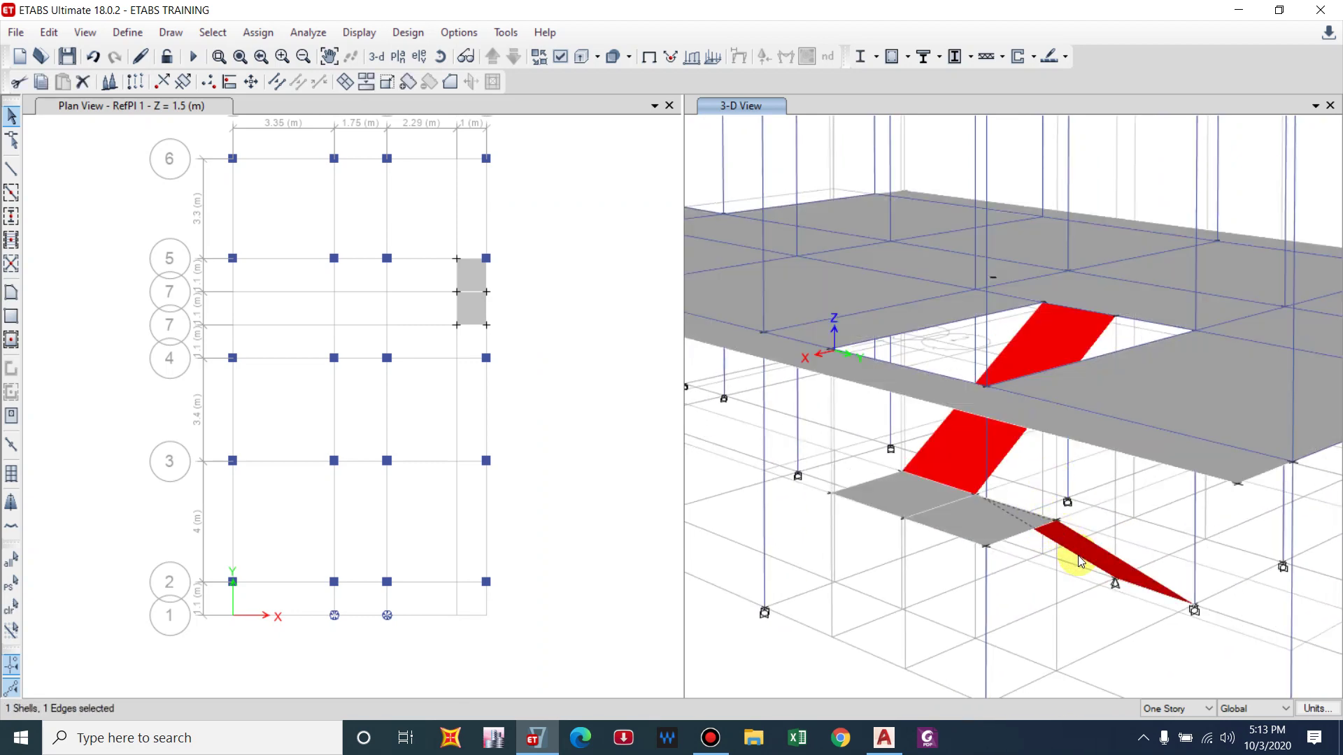
{"action": "left_click", "coordinate": [965, 453]}
{"action": "left_click", "coordinate": [48, 32]}
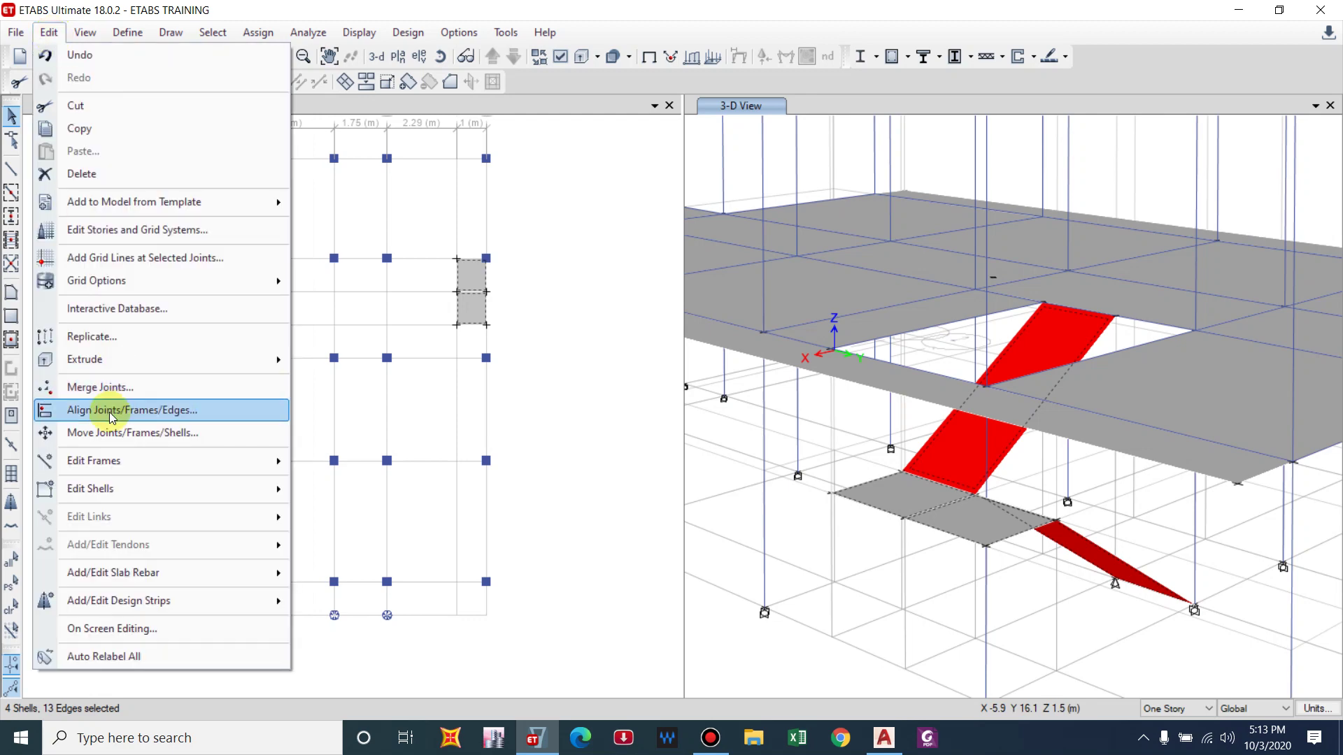
{"action": "left_click", "coordinate": [91, 336]}
{"action": "left_click", "coordinate": [988, 249]}
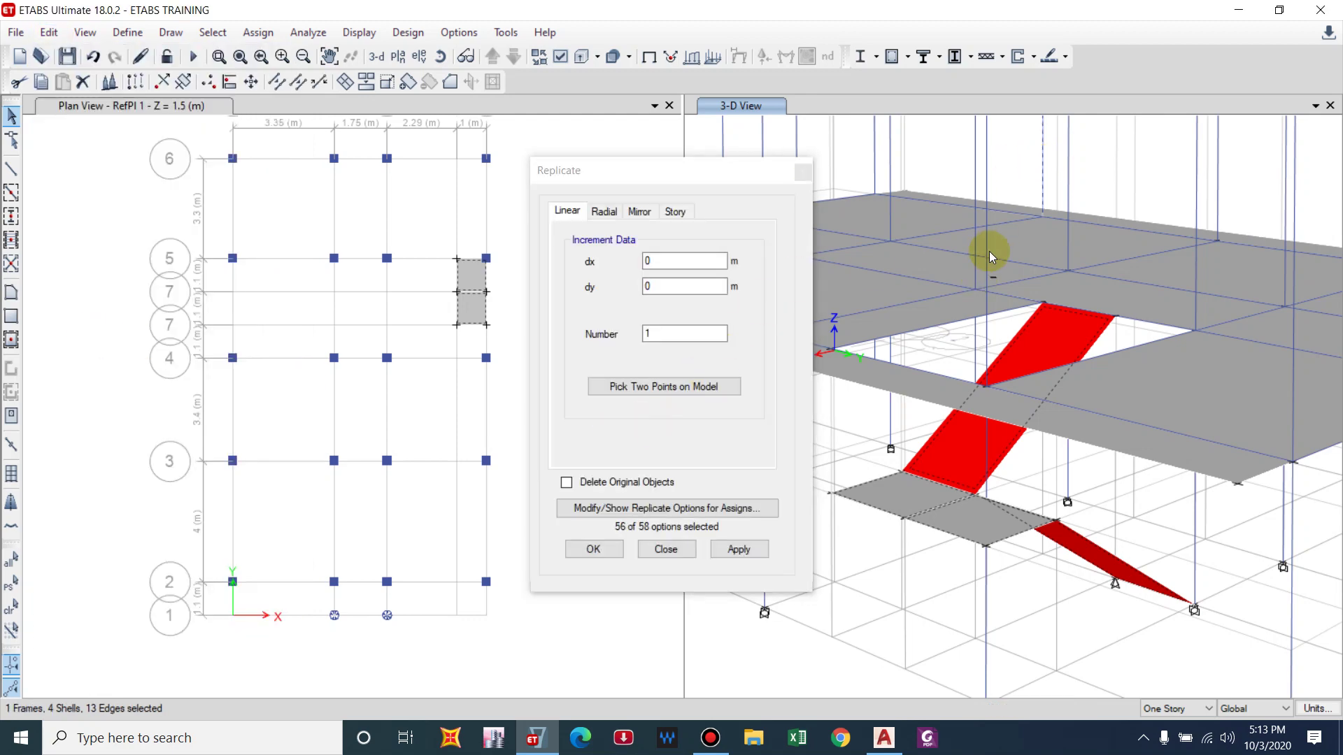
{"action": "scroll", "coordinate": [993, 297], "scroll_direction": "down", "scroll_amount": 3}
{"action": "scroll", "coordinate": [1018, 283], "scroll_direction": "down", "scroll_amount": 5}
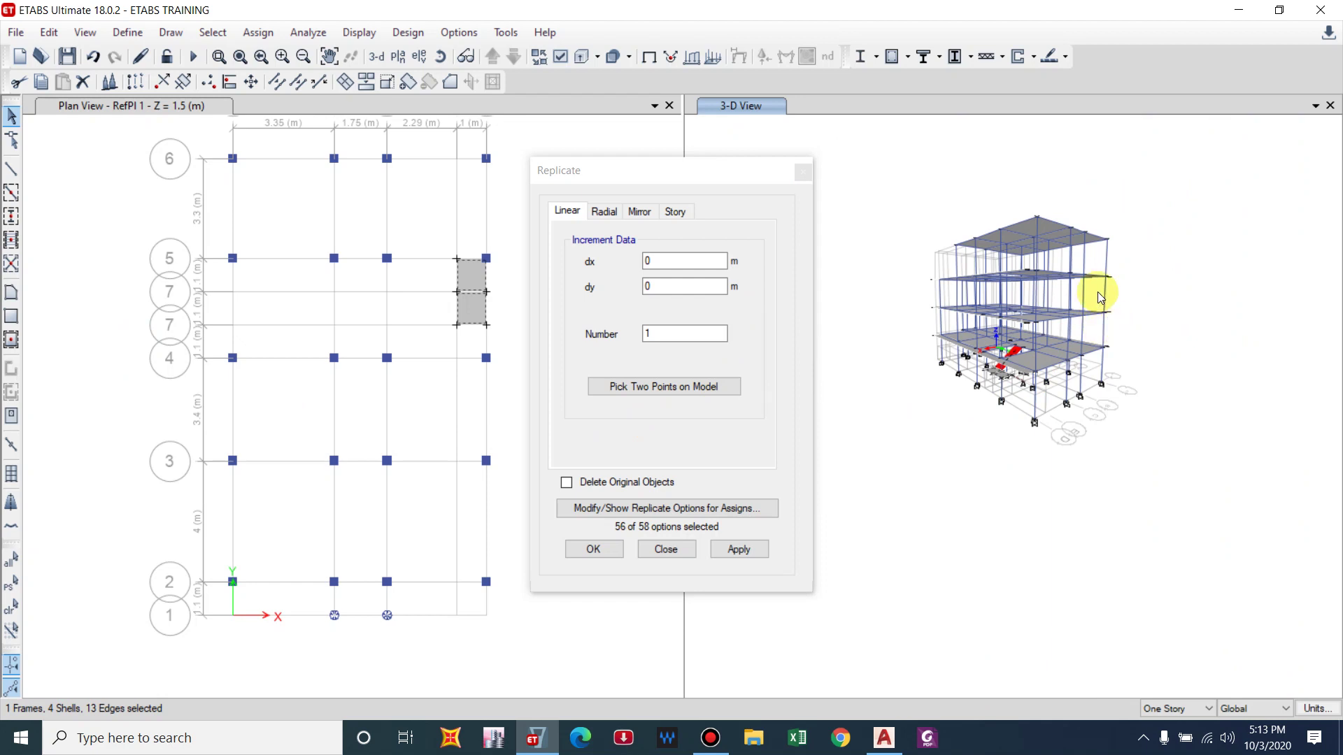
{"action": "middle_click_drag", "start_coordinate": [1028, 294], "coordinate": [1070, 246]}
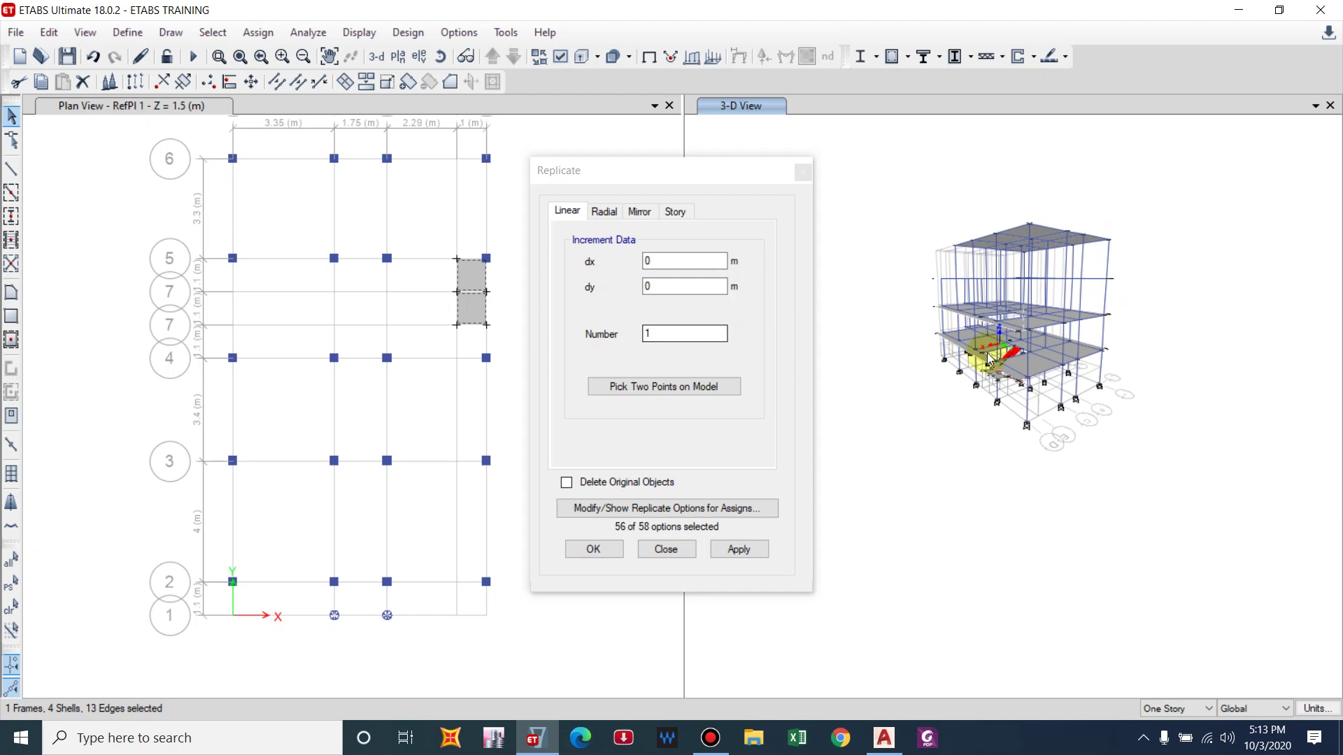
{"action": "left_click", "coordinate": [675, 211]}
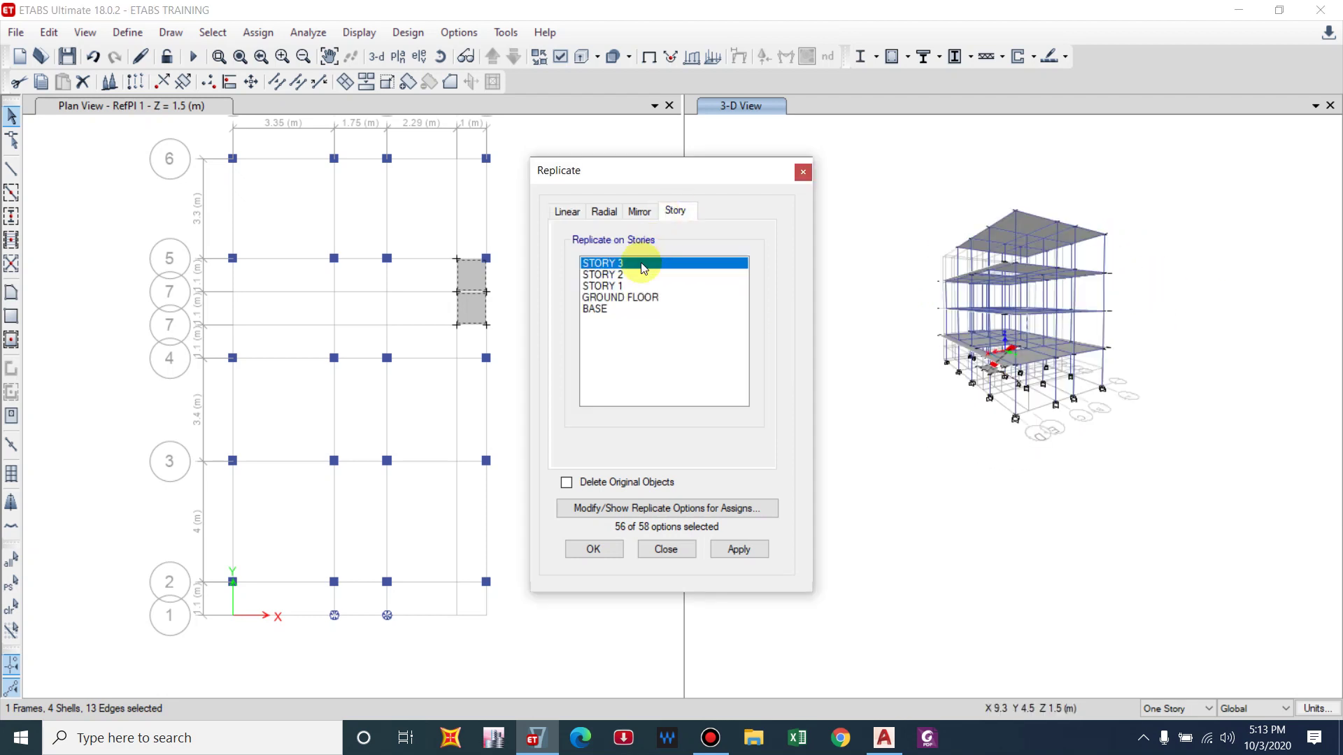
{"action": "left_click", "coordinate": [633, 285]}
{"action": "left_click", "coordinate": [739, 549]}
{"action": "left_click", "coordinate": [1088, 344]}
{"action": "middle_click_drag", "start_coordinate": [1047, 299], "coordinate": [1007, 308], "text": "shift"}
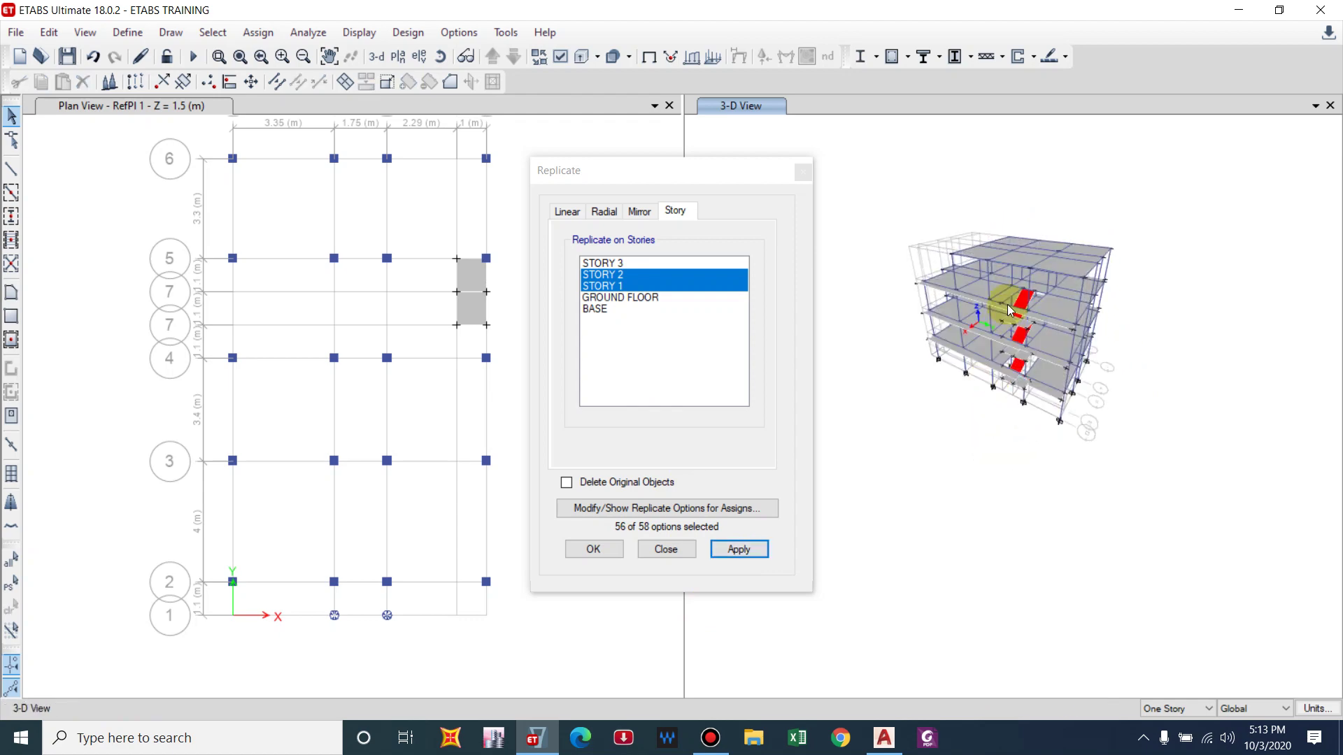
- Assign a joint restraint to the unsupported base joint at the foot of the lowest stair flight
{"action": "scroll", "coordinate": [1007, 307], "scroll_direction": "up", "scroll_amount": 5}
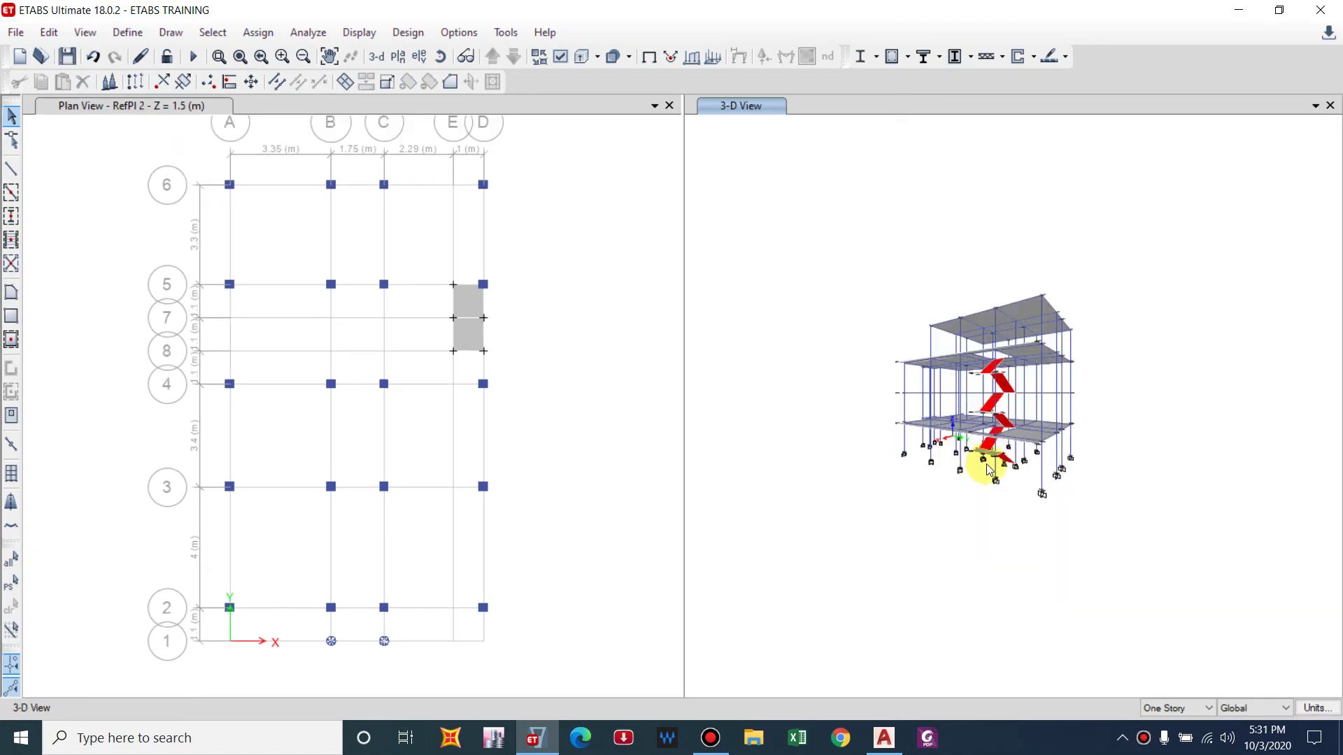
{"action": "scroll", "coordinate": [1143, 463], "scroll_direction": "up", "scroll_amount": 3}
{"action": "middle_click_drag", "start_coordinate": [1143, 463], "coordinate": [865, 455], "text": "shift"}
{"action": "scroll", "coordinate": [878, 410], "scroll_direction": "up", "scroll_amount": 5}
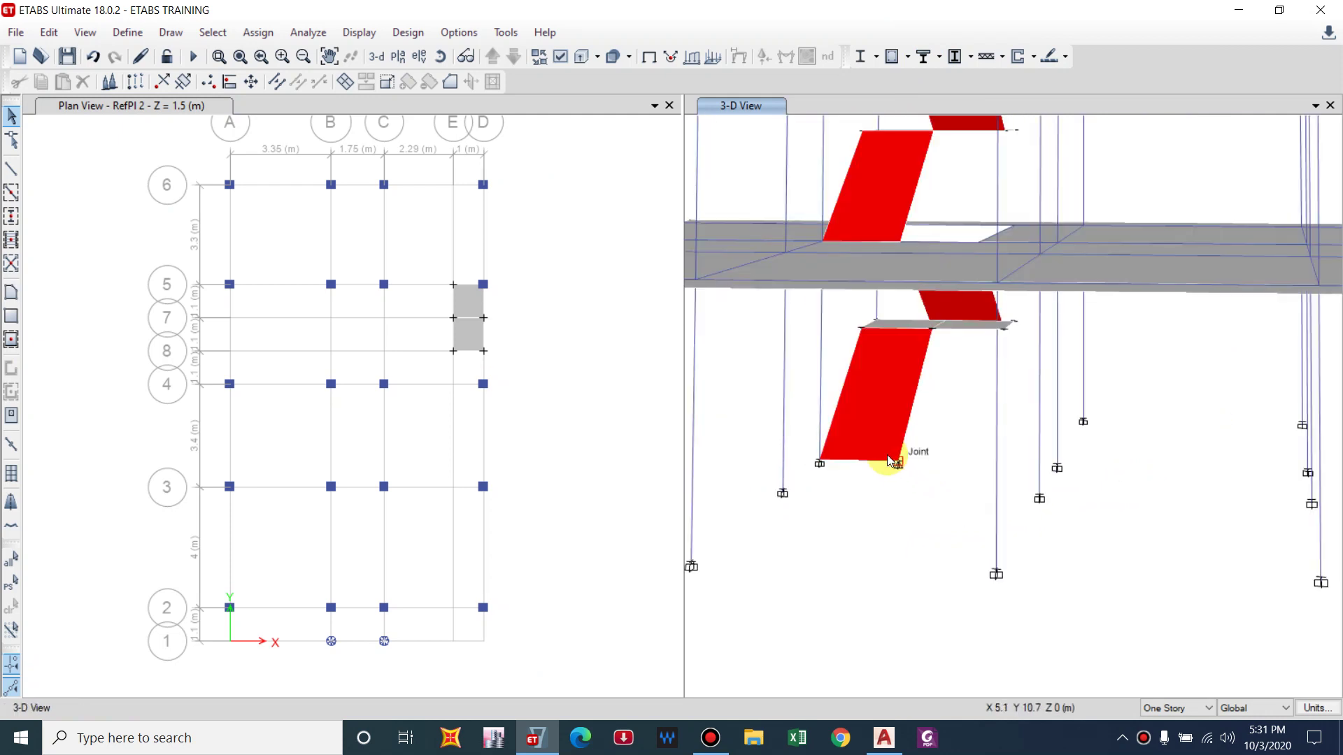
{"action": "left_click_drag", "start_coordinate": [934, 486], "coordinate": [887, 455]}
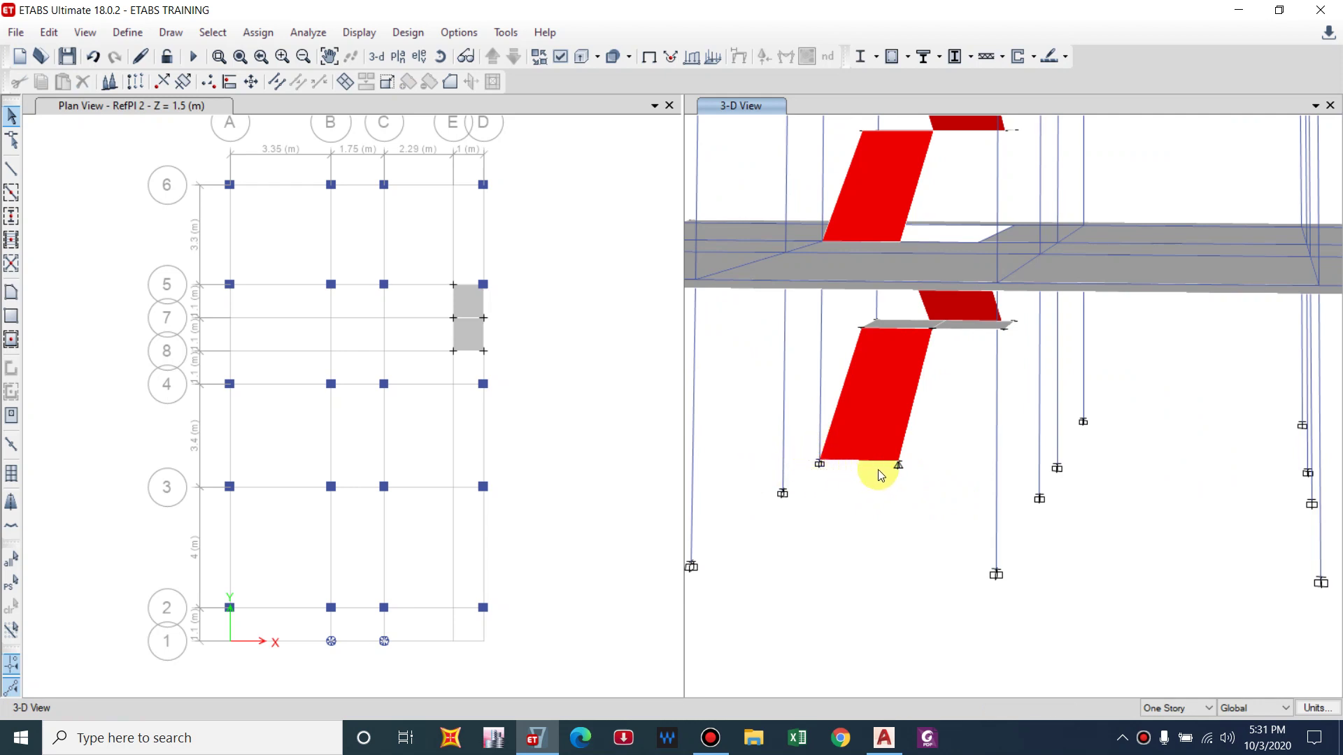
{"action": "left_click", "coordinate": [253, 33]}
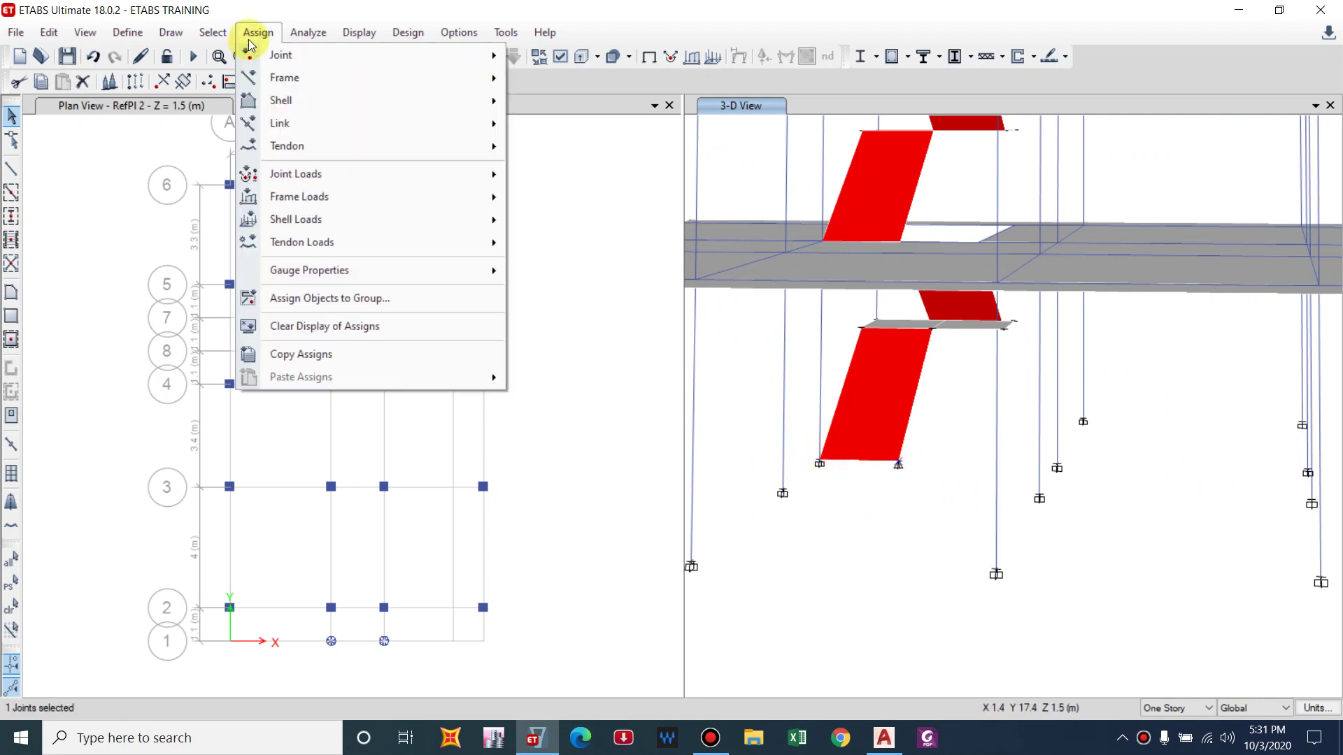
{"action": "mouse_move", "coordinate": [326, 57]}
{"action": "left_click", "coordinate": [558, 62]}
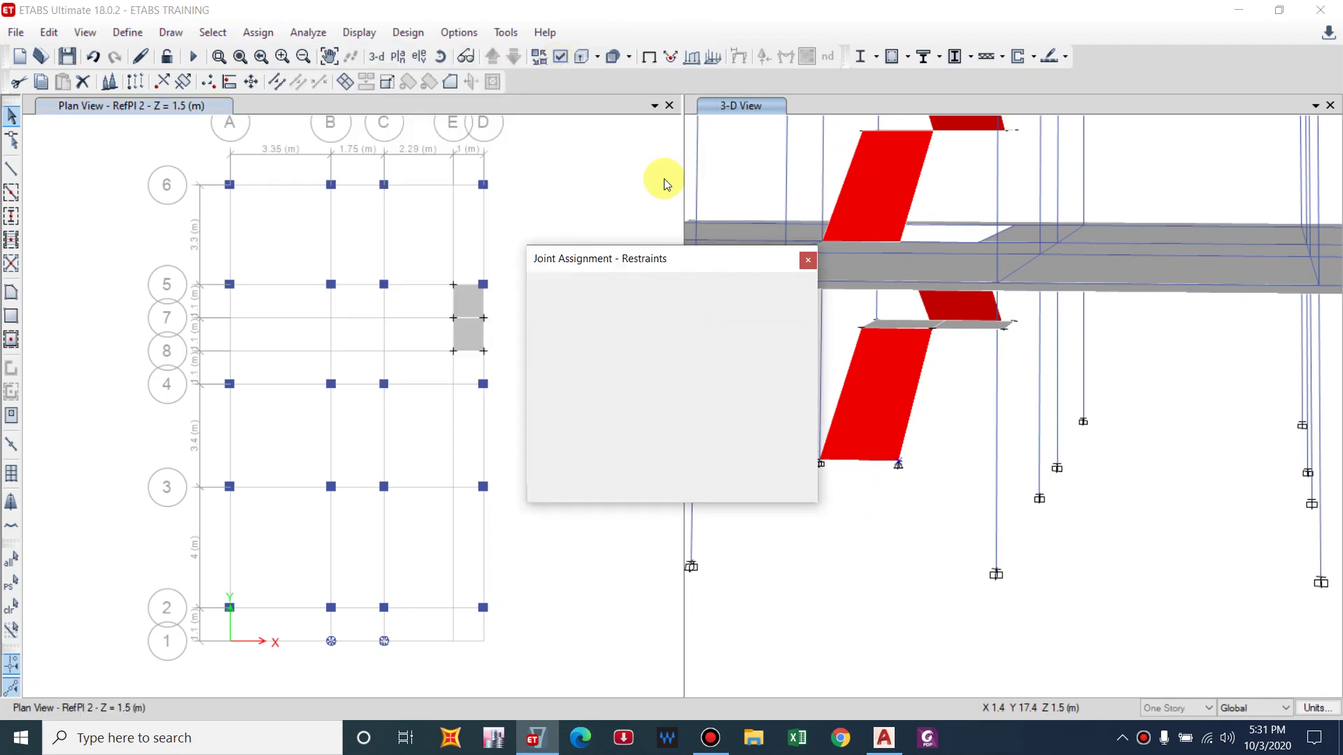
{"action": "left_click", "coordinate": [607, 422]}
{"action": "left_click", "coordinate": [738, 469]}
{"action": "left_click", "coordinate": [607, 470]}
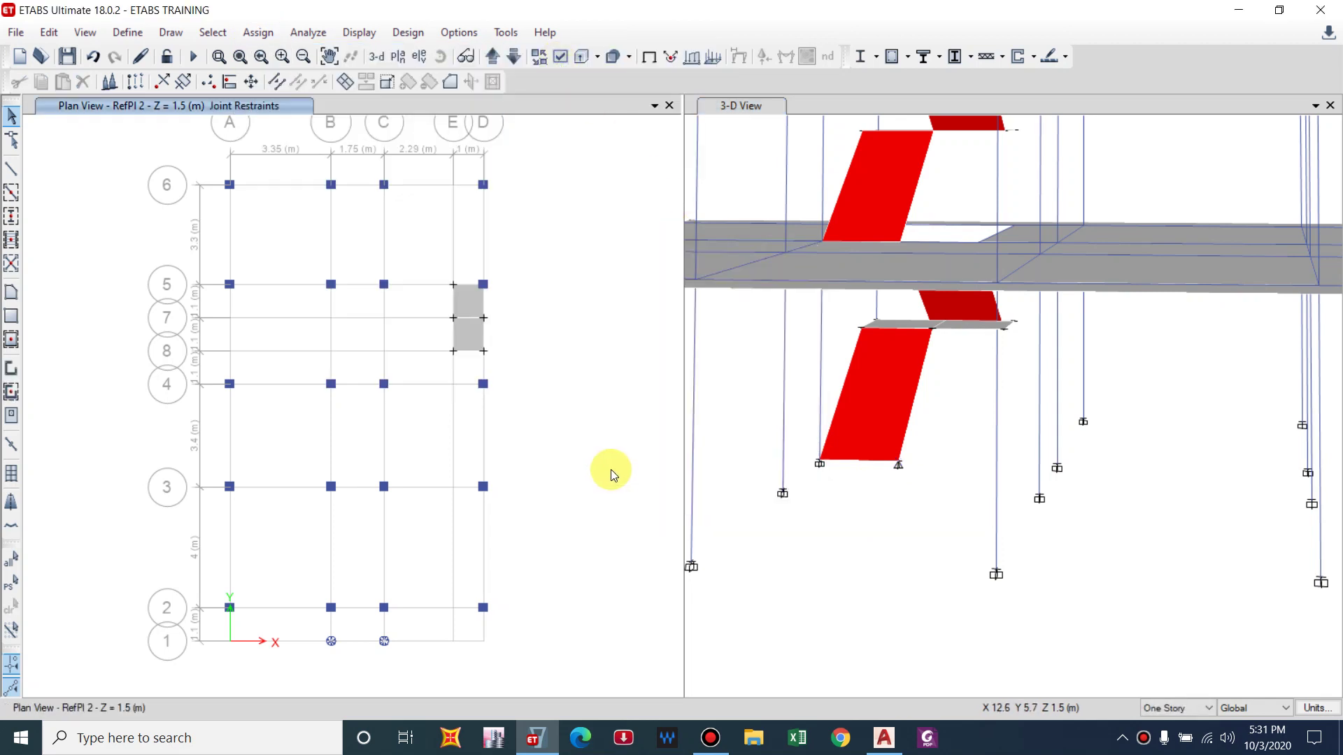
- Turn on the extruded display in the 3-D view and examine the staircase inside the building frame
{"action": "middle_click_drag", "start_coordinate": [914, 480], "coordinate": [952, 437], "text": "shift"}
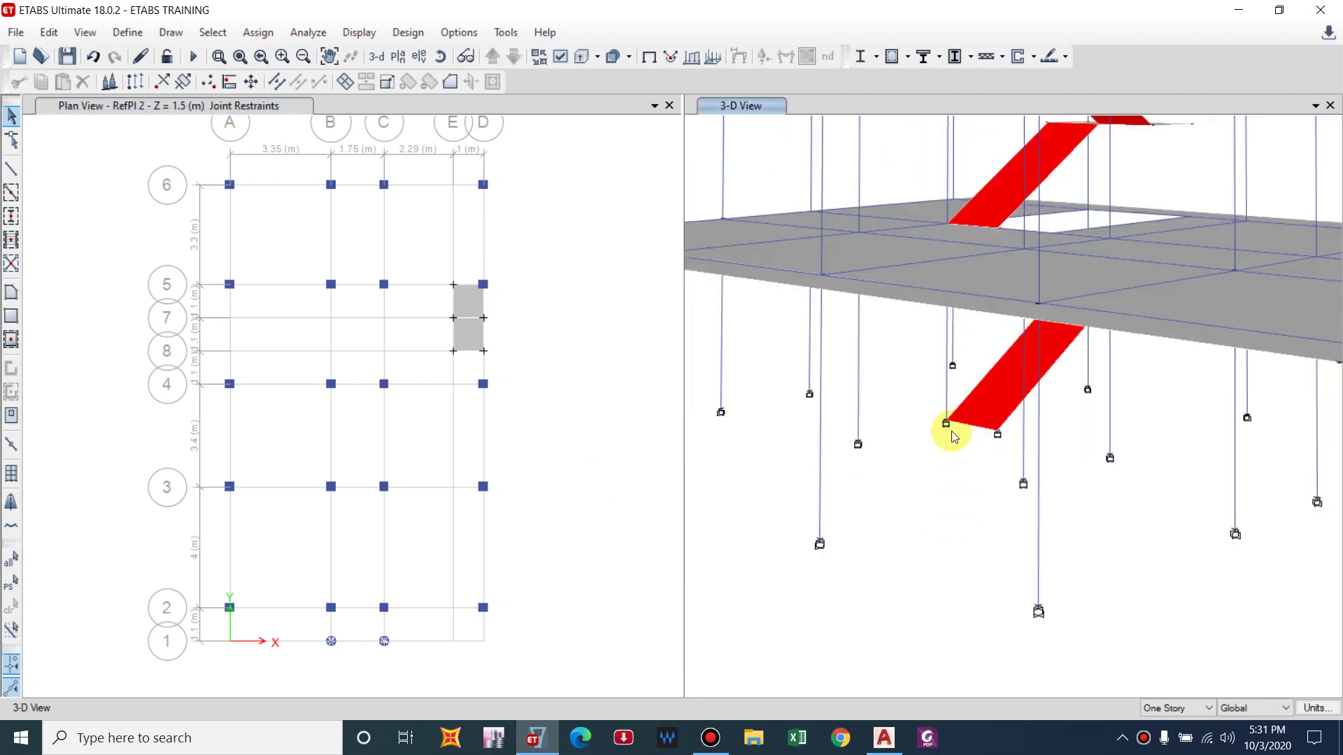
{"action": "scroll", "coordinate": [1080, 381], "scroll_direction": "down", "scroll_amount": 5}
{"action": "middle_click_drag", "start_coordinate": [1081, 381], "coordinate": [1085, 420], "text": "shift"}
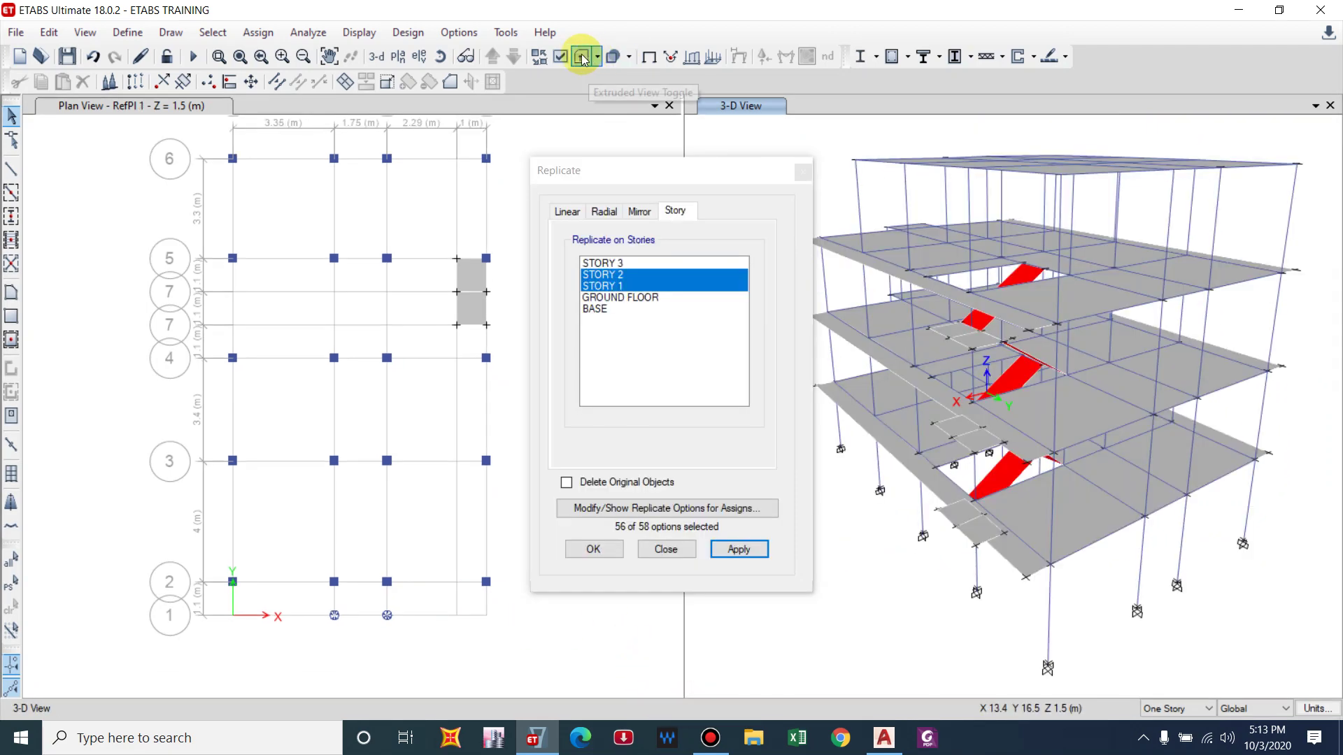
{"action": "left_click", "coordinate": [581, 56]}
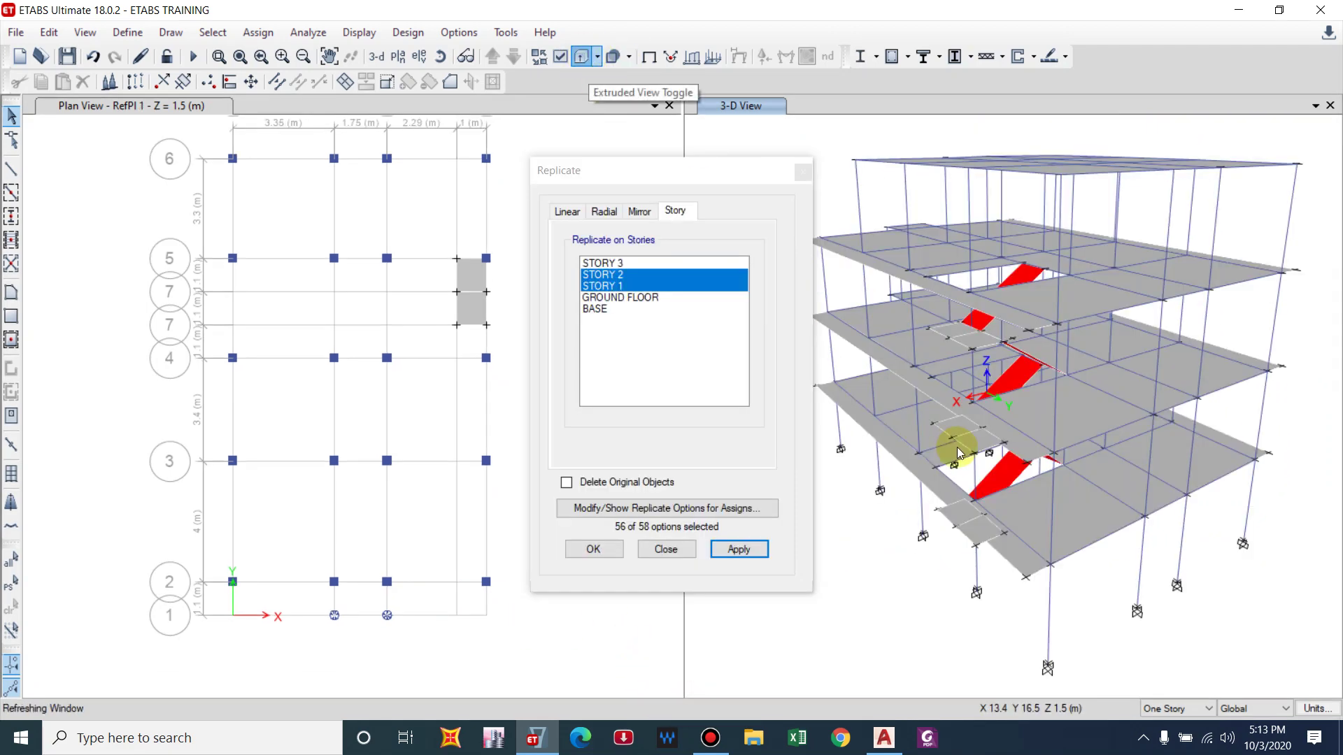
{"action": "mouse_move", "coordinate": [983, 480]}
{"action": "middle_mouse_down", "text": "shift"}
{"action": "mouse_move", "coordinate": [1034, 443]}
{"action": "mouse_move", "coordinate": [1018, 475]}
{"action": "mouse_move", "coordinate": [1157, 338]}
{"action": "mouse_move", "coordinate": [1111, 376]}
{"action": "middle_mouse_up", "text": "shift"}
- Select all shells that use the Stairs slab property
{"action": "left_click", "coordinate": [170, 32]}
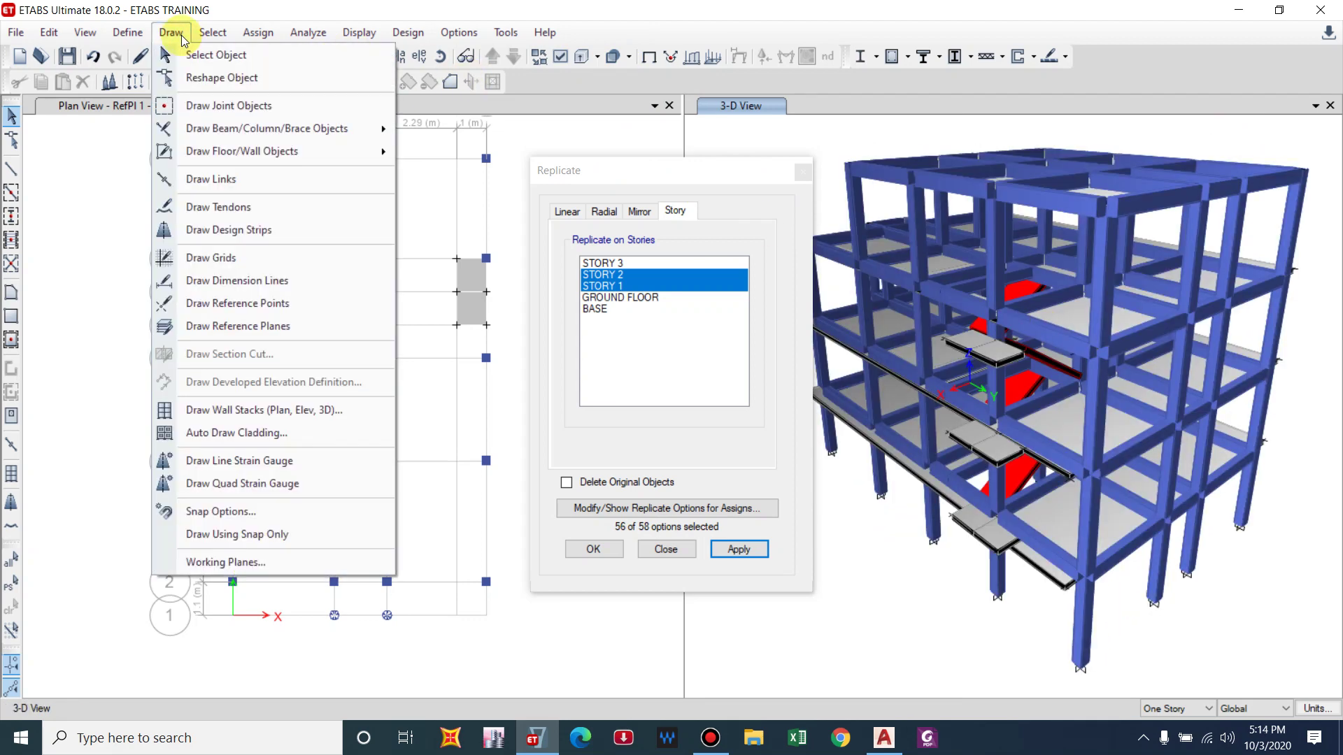
{"action": "left_click", "coordinate": [210, 29]}
{"action": "left_click", "coordinate": [213, 30]}
{"action": "left_click", "coordinate": [215, 31]}
{"action": "left_click", "coordinate": [217, 32]}
{"action": "left_click", "coordinate": [223, 33]}
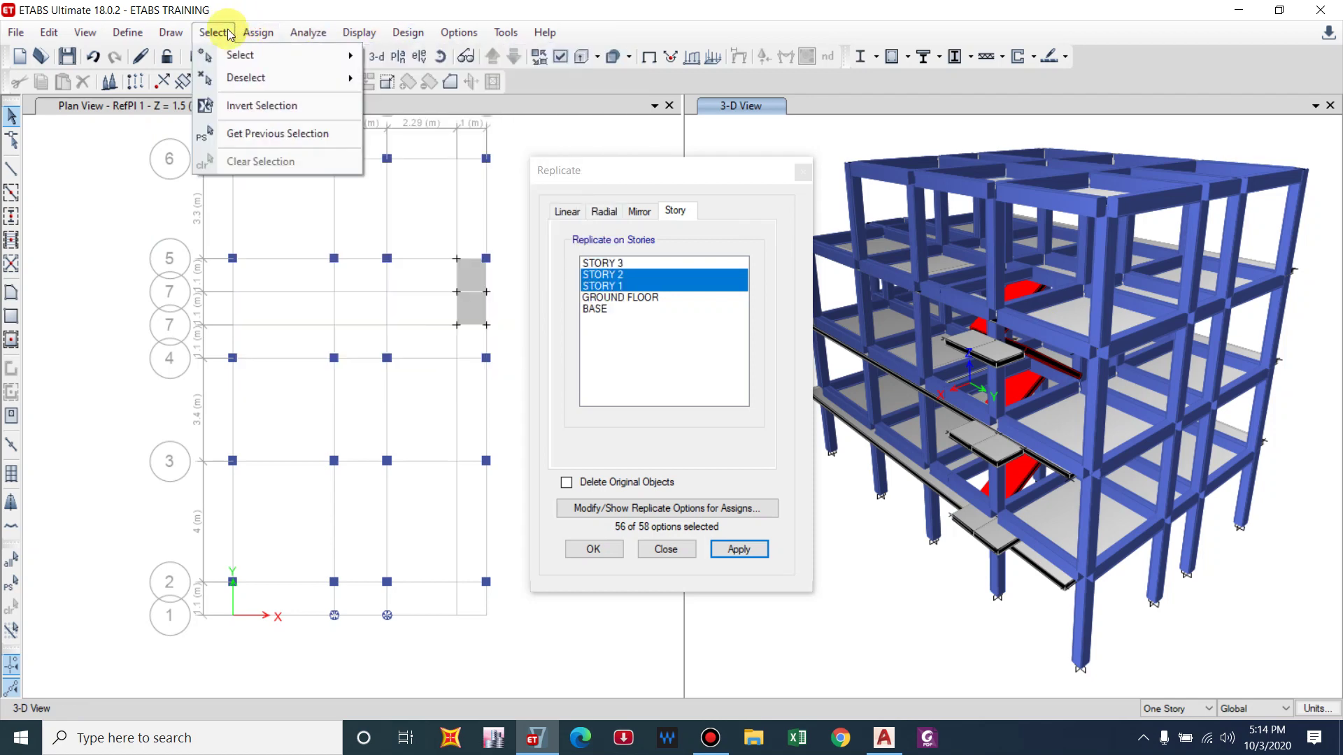
{"action": "mouse_move", "coordinate": [342, 54]}
{"action": "mouse_move", "coordinate": [435, 206]}
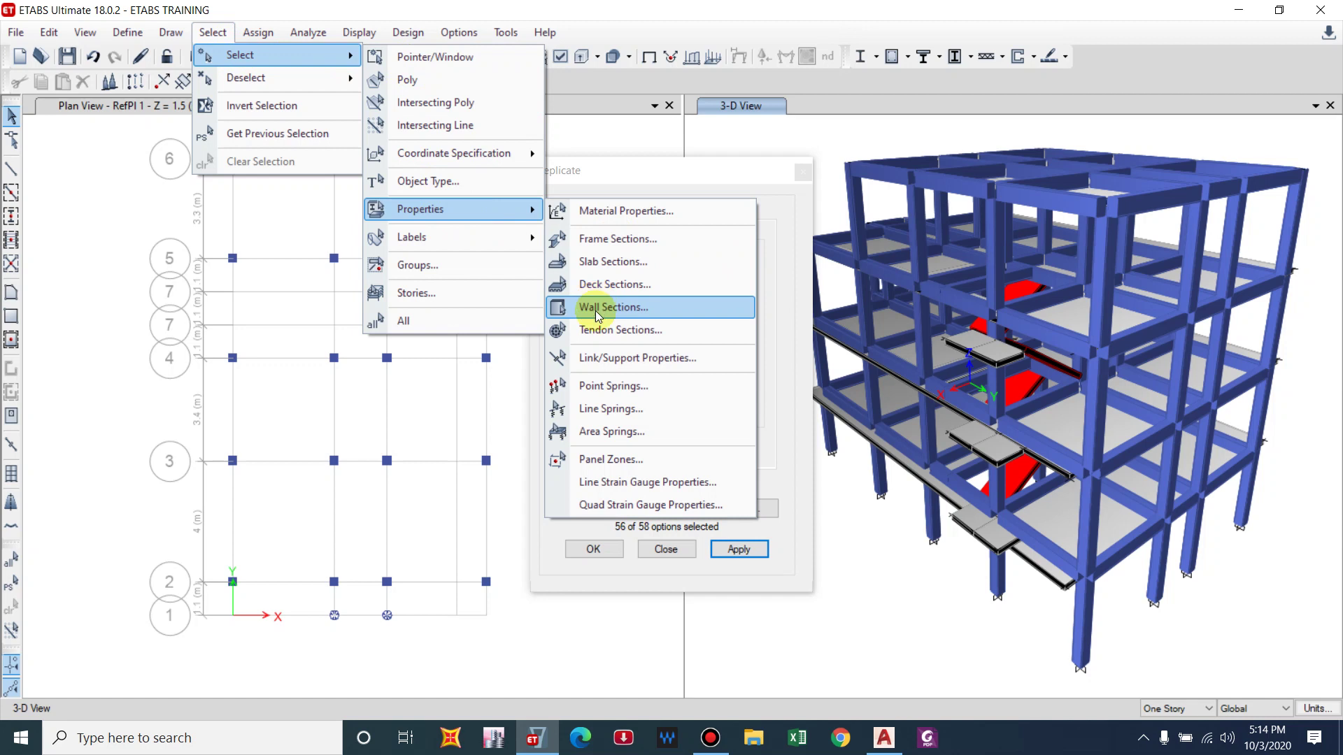
{"action": "left_click", "coordinate": [595, 261]}
{"action": "left_click", "coordinate": [584, 253]}
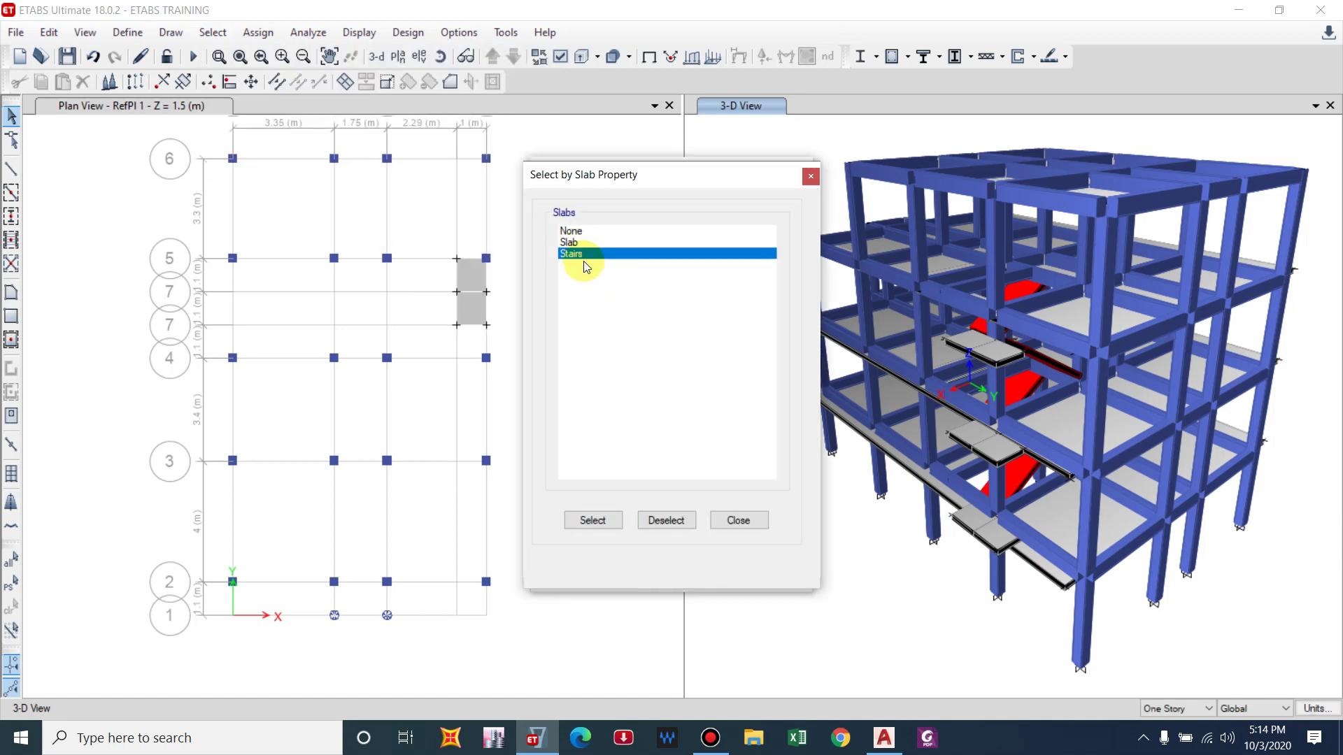
{"action": "left_click", "coordinate": [593, 521]}
- Show only the selected stair shells in the 3-D view, examine them from several angles, and close the open dialogs
{"action": "right_click", "coordinate": [1319, 261]}
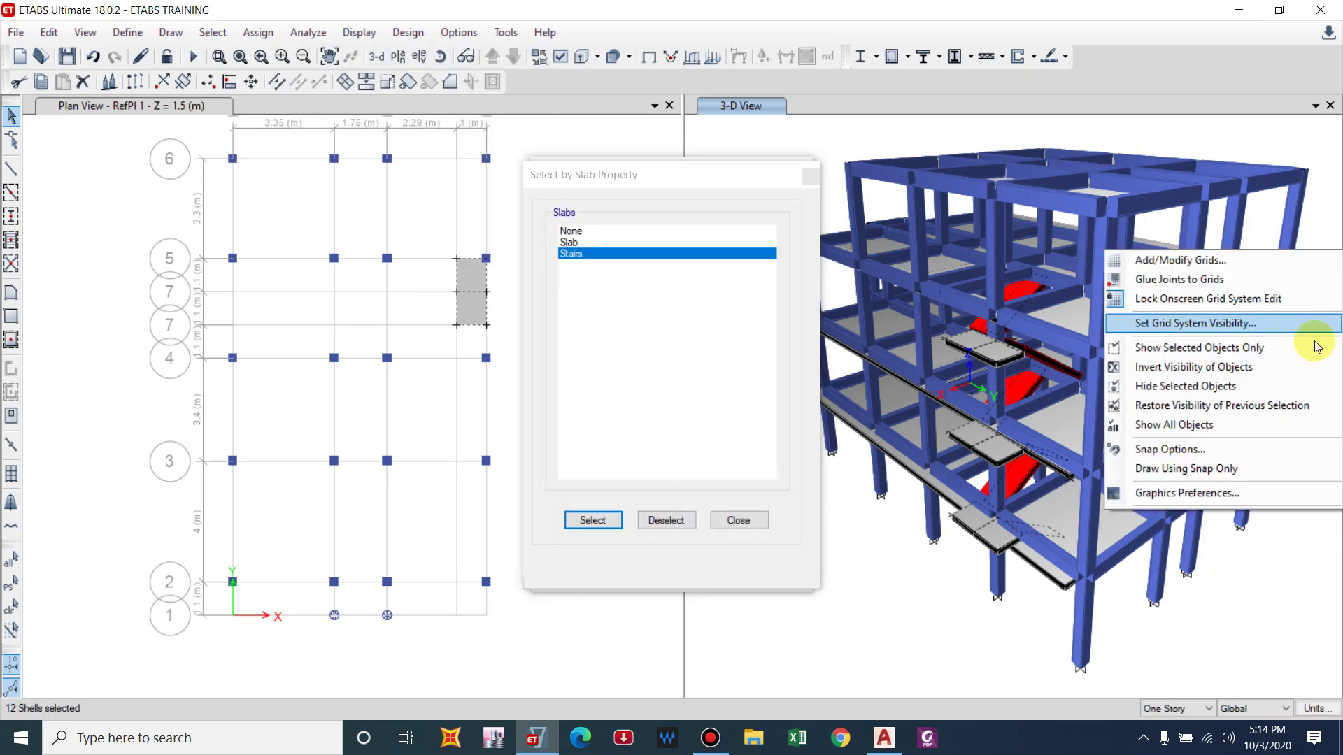
{"action": "left_click", "coordinate": [1155, 348]}
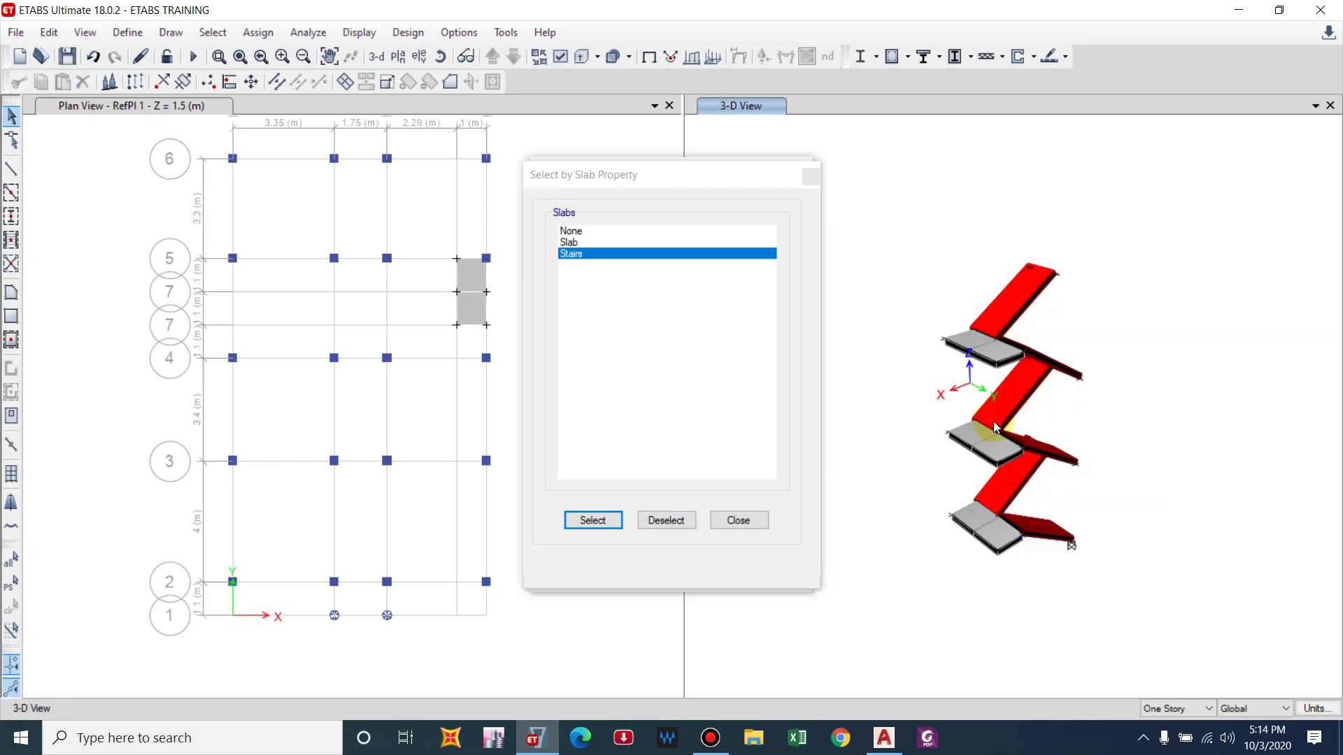
{"action": "middle_click_drag", "start_coordinate": [1074, 403], "coordinate": [1040, 388], "text": "shift"}
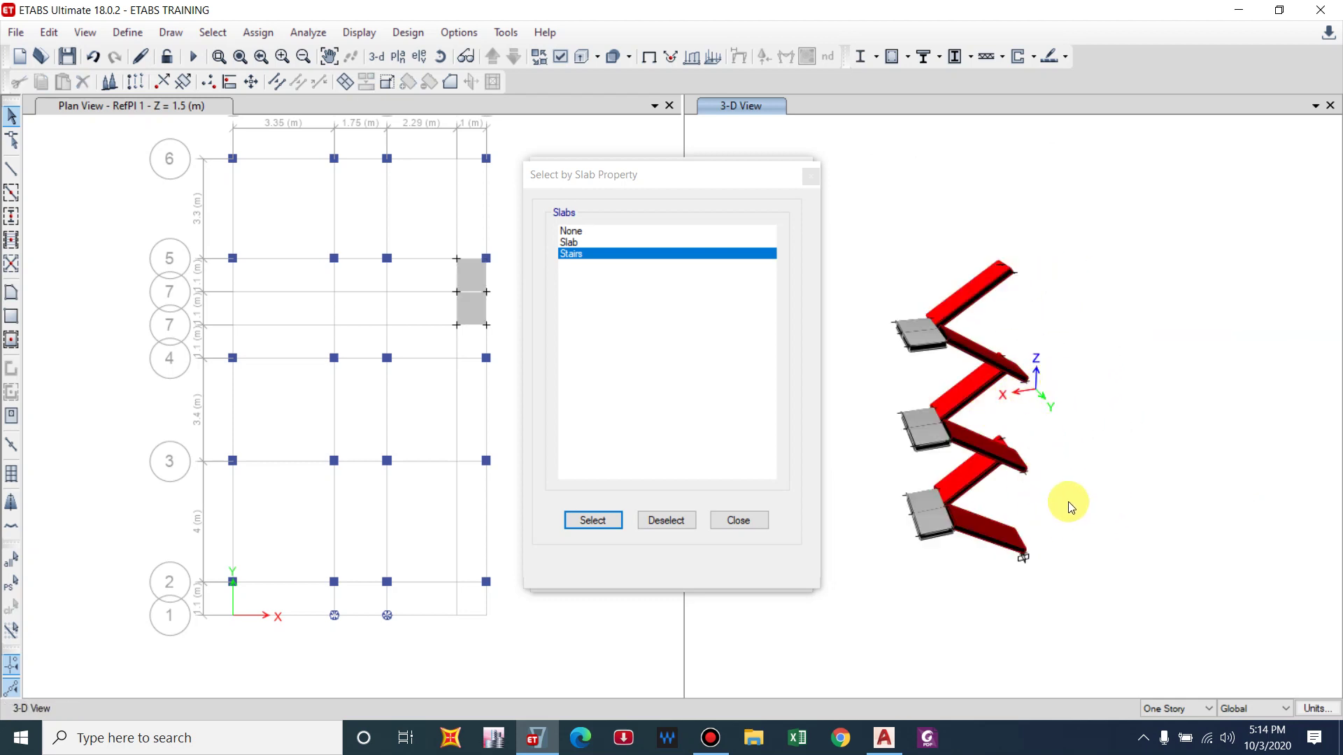
{"action": "middle_click_drag", "start_coordinate": [1070, 548], "coordinate": [1074, 359], "text": "shift"}
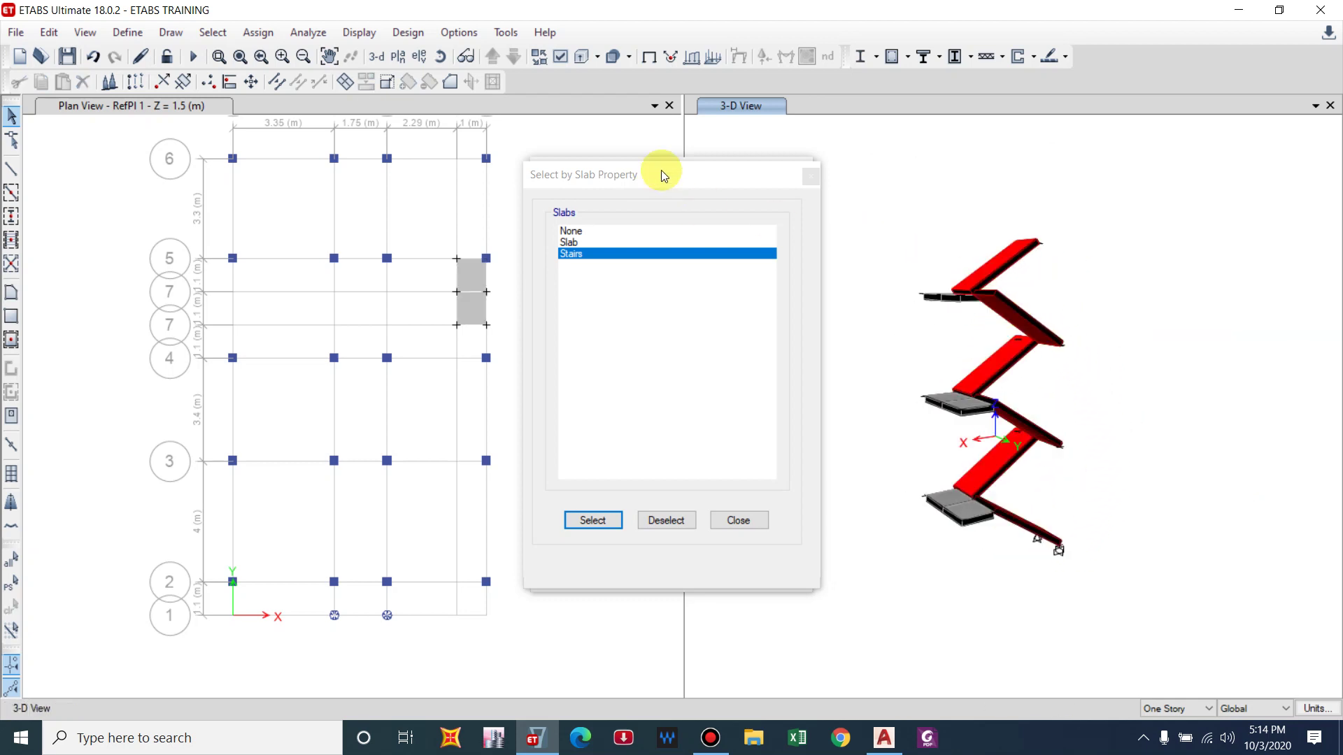
{"action": "left_click", "coordinate": [811, 175]}
{"action": "left_click", "coordinate": [803, 173]}
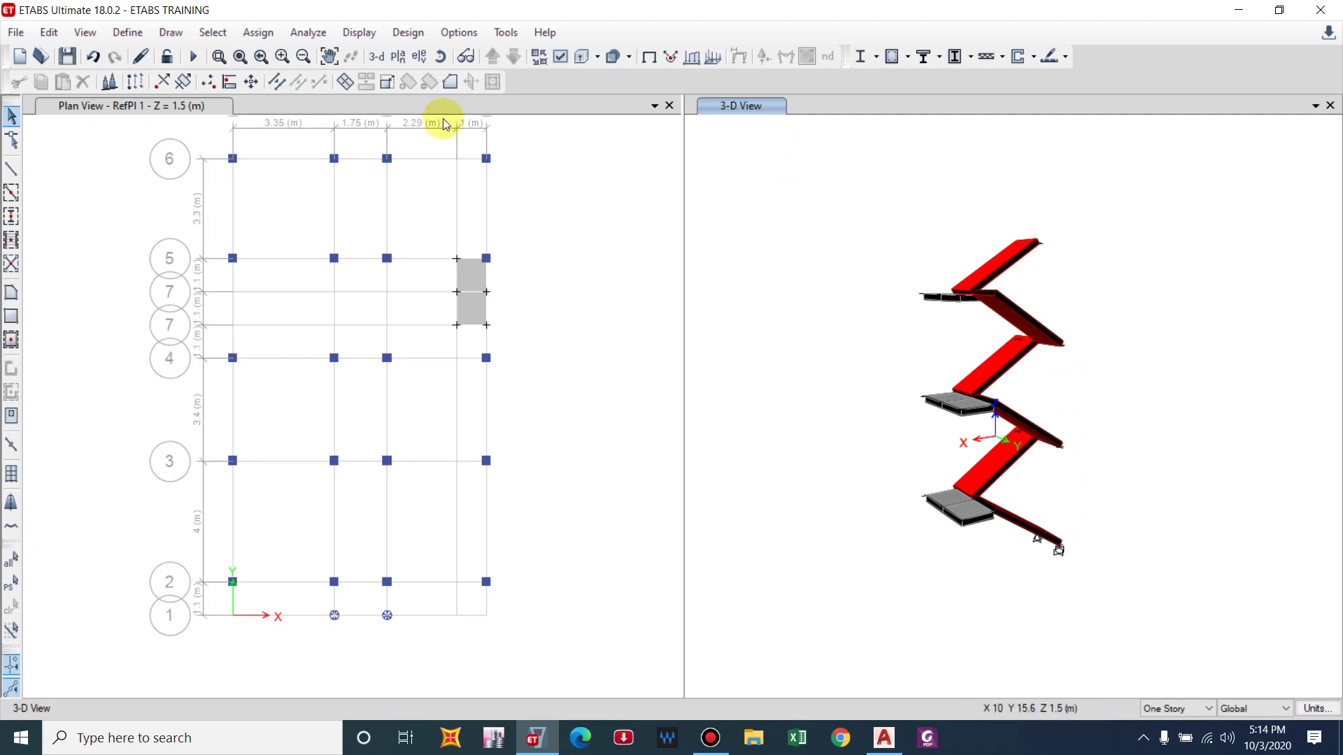
- Show all objects in the 3-D view again and restore the previous selection of the stair shells
{"action": "right_click", "coordinate": [778, 172]}
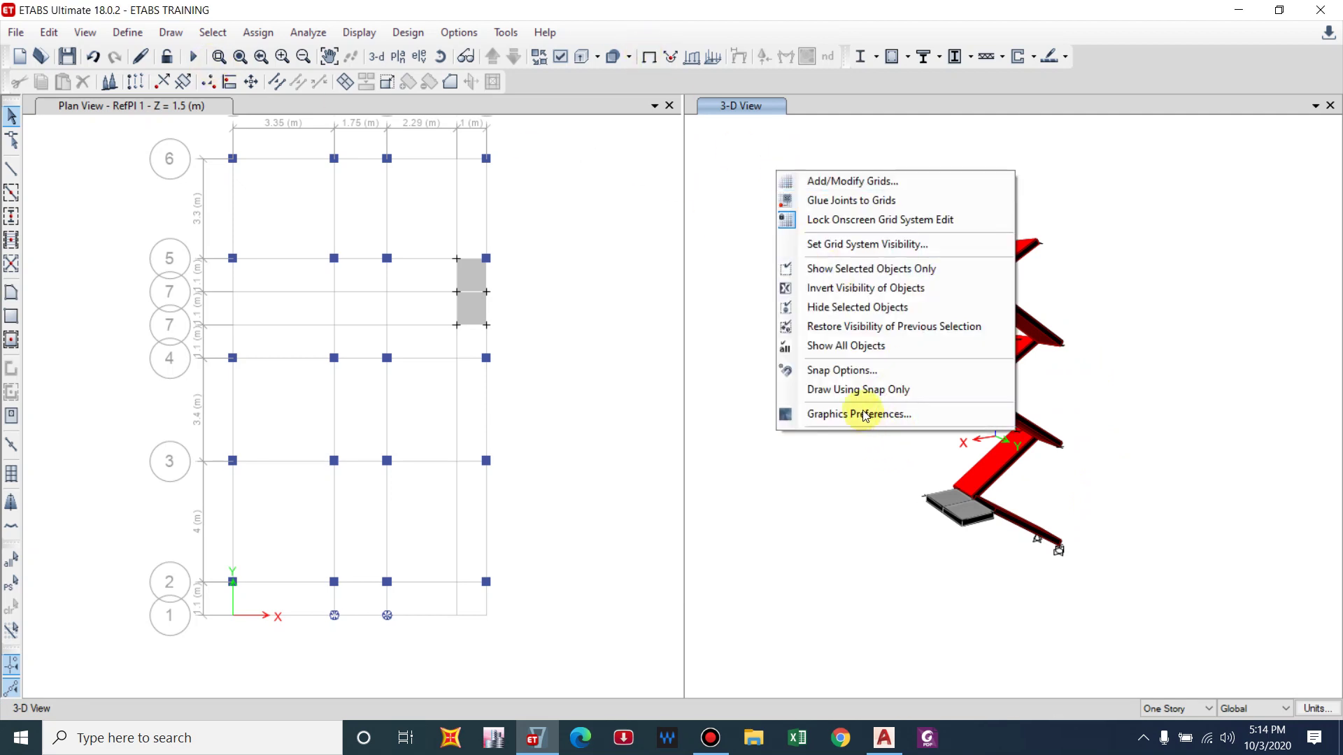
{"action": "left_click", "coordinate": [843, 346]}
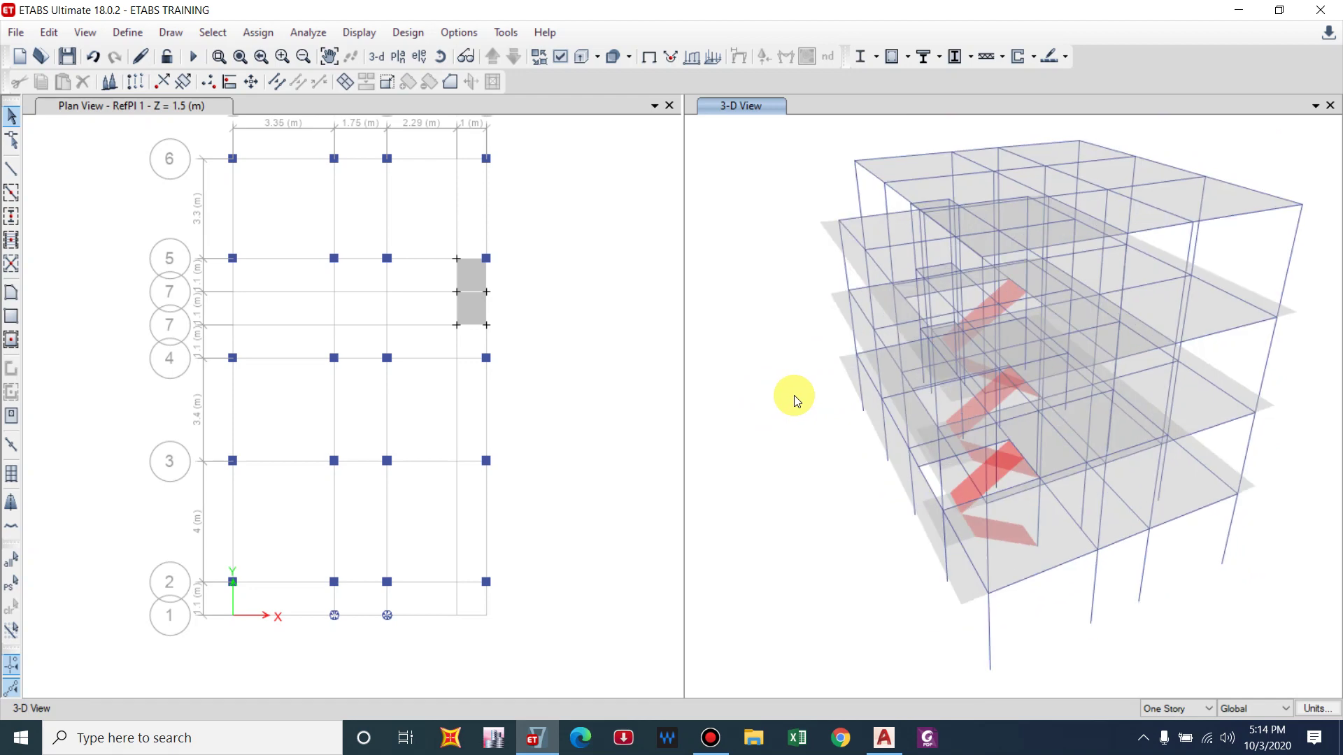
{"action": "left_click", "coordinate": [213, 33]}
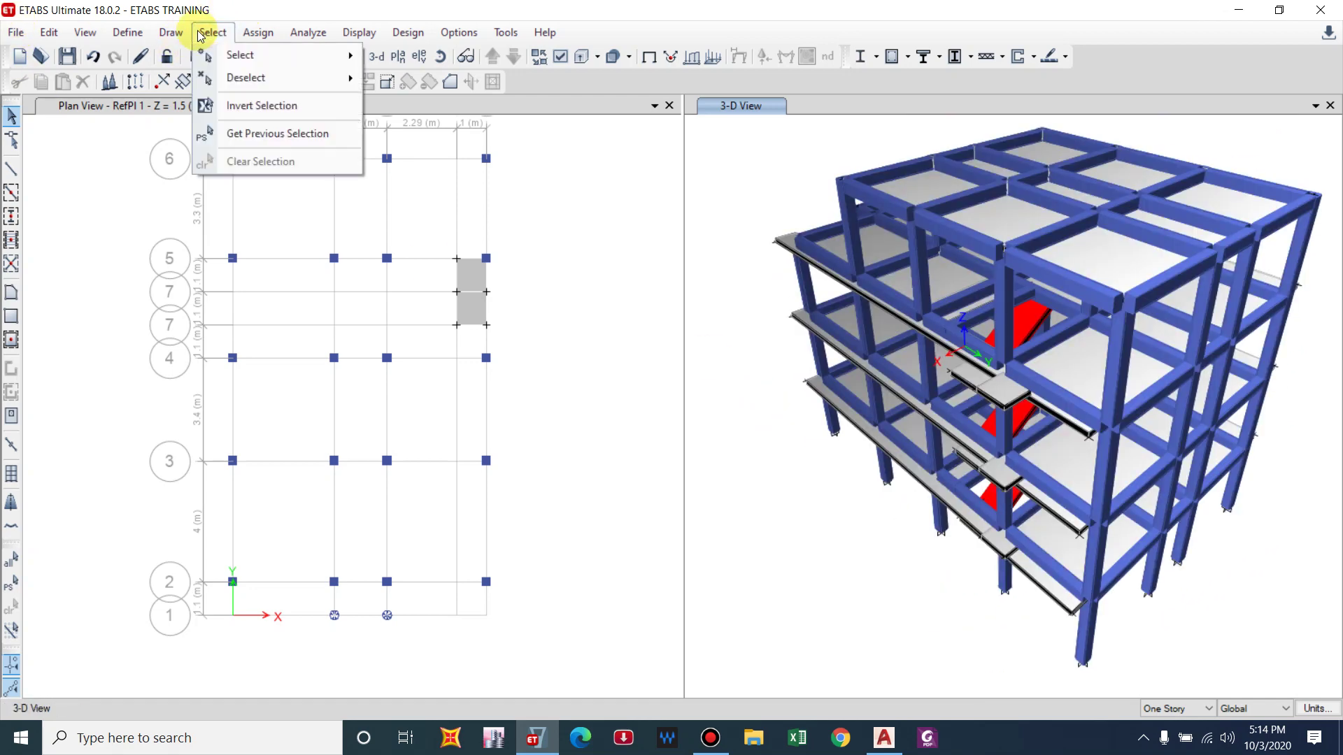
{"action": "left_click", "coordinate": [249, 138]}
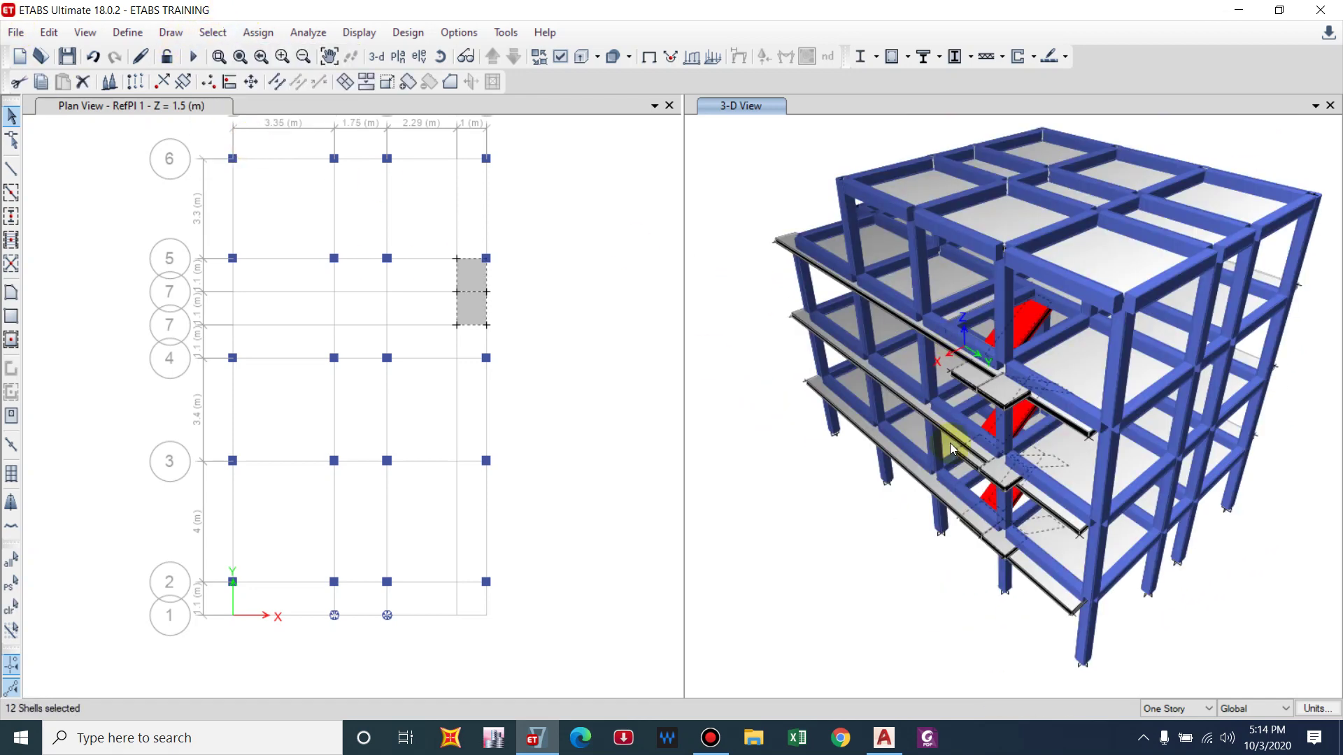
{"action": "middle_click_drag", "start_coordinate": [950, 444], "coordinate": [947, 389], "text": "shift"}
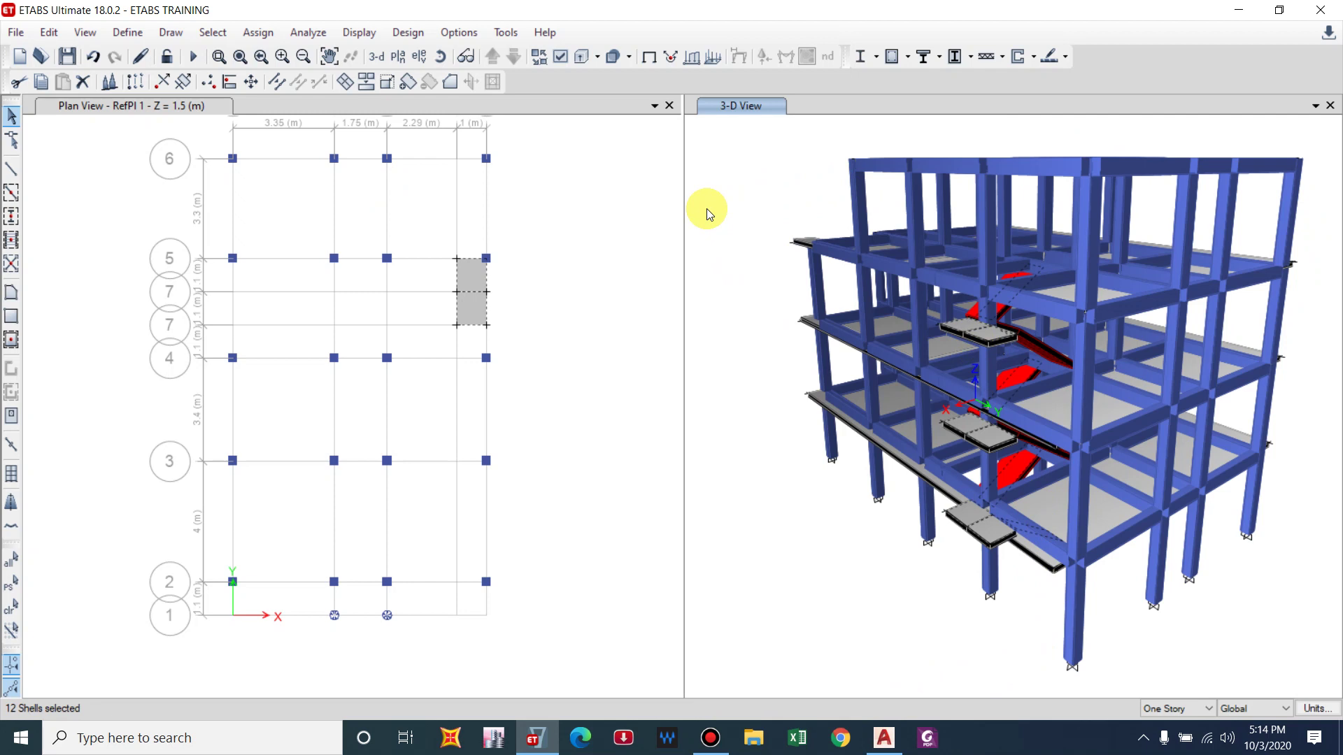
- Apply a uniform gravity load of 1 kN/m² to the selected stair shells under the floor finish load pattern
{"action": "left_click", "coordinate": [258, 32]}
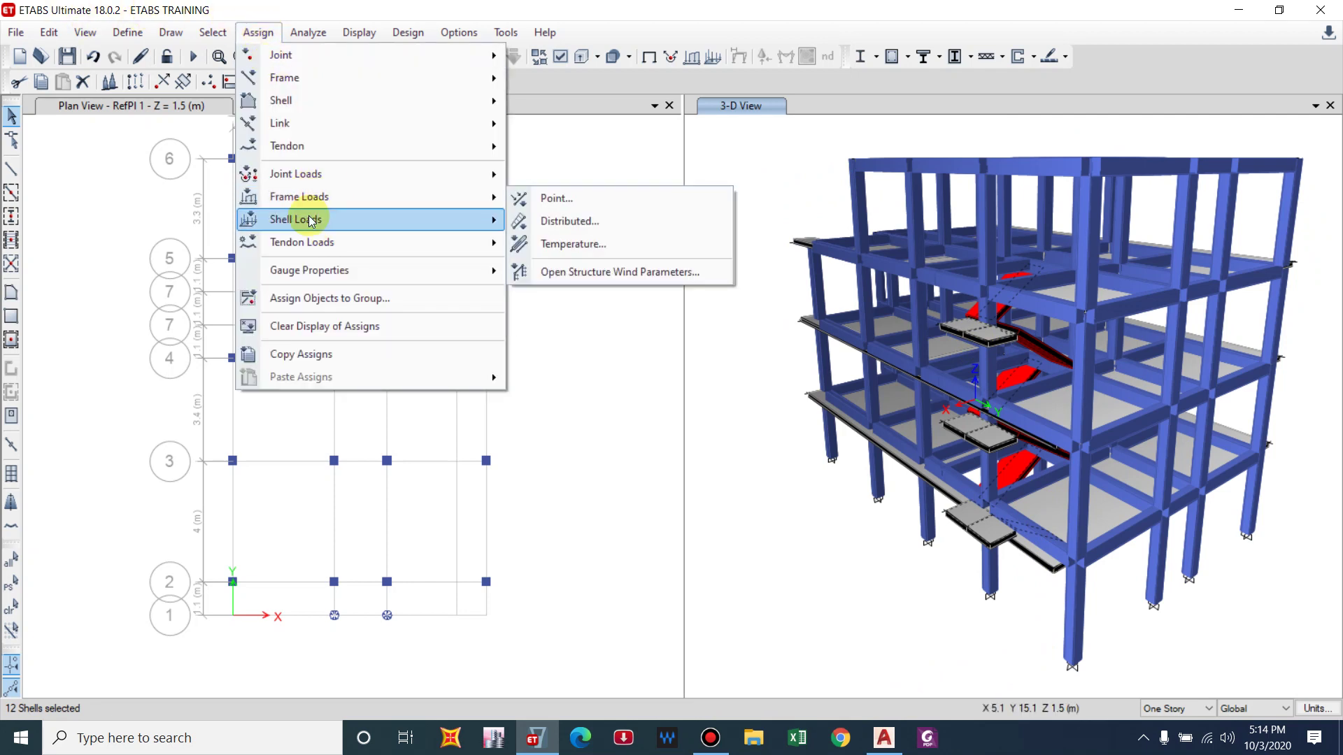
{"action": "left_click", "coordinate": [553, 244]}
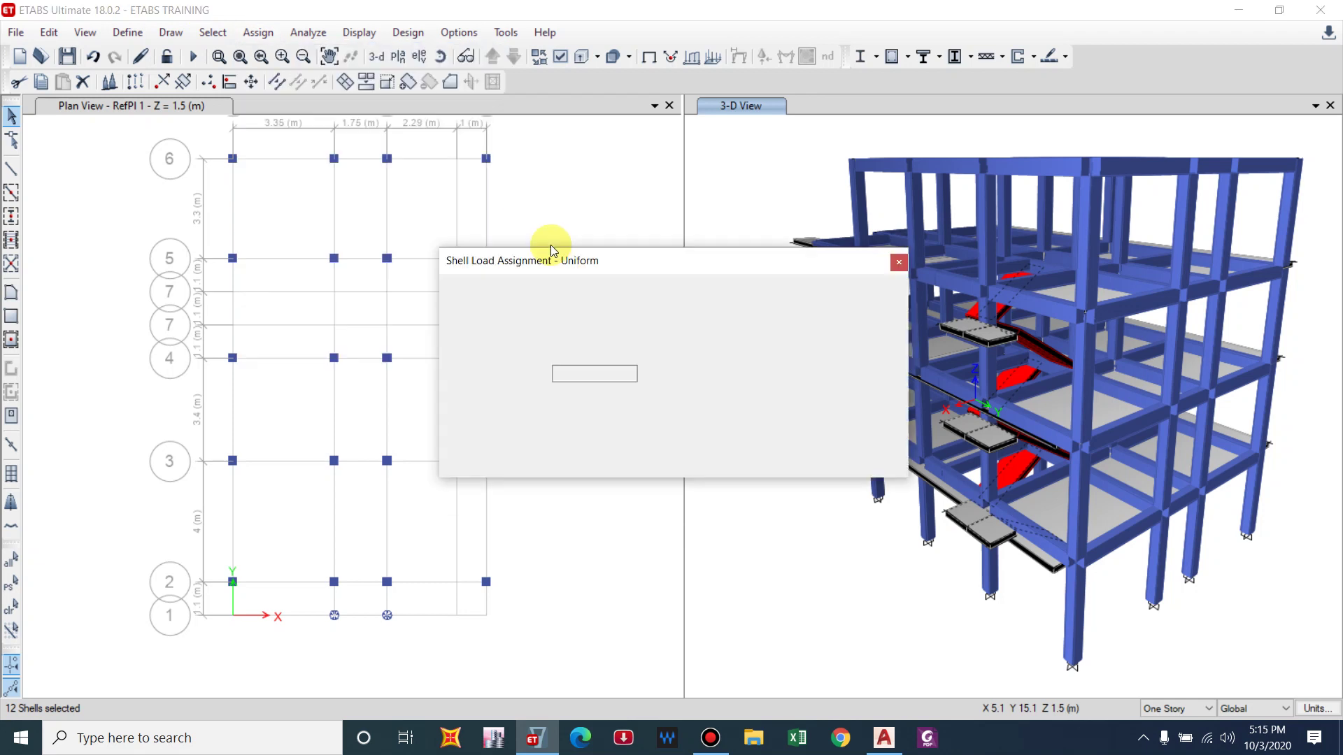
{"action": "left_click", "coordinate": [719, 315]}
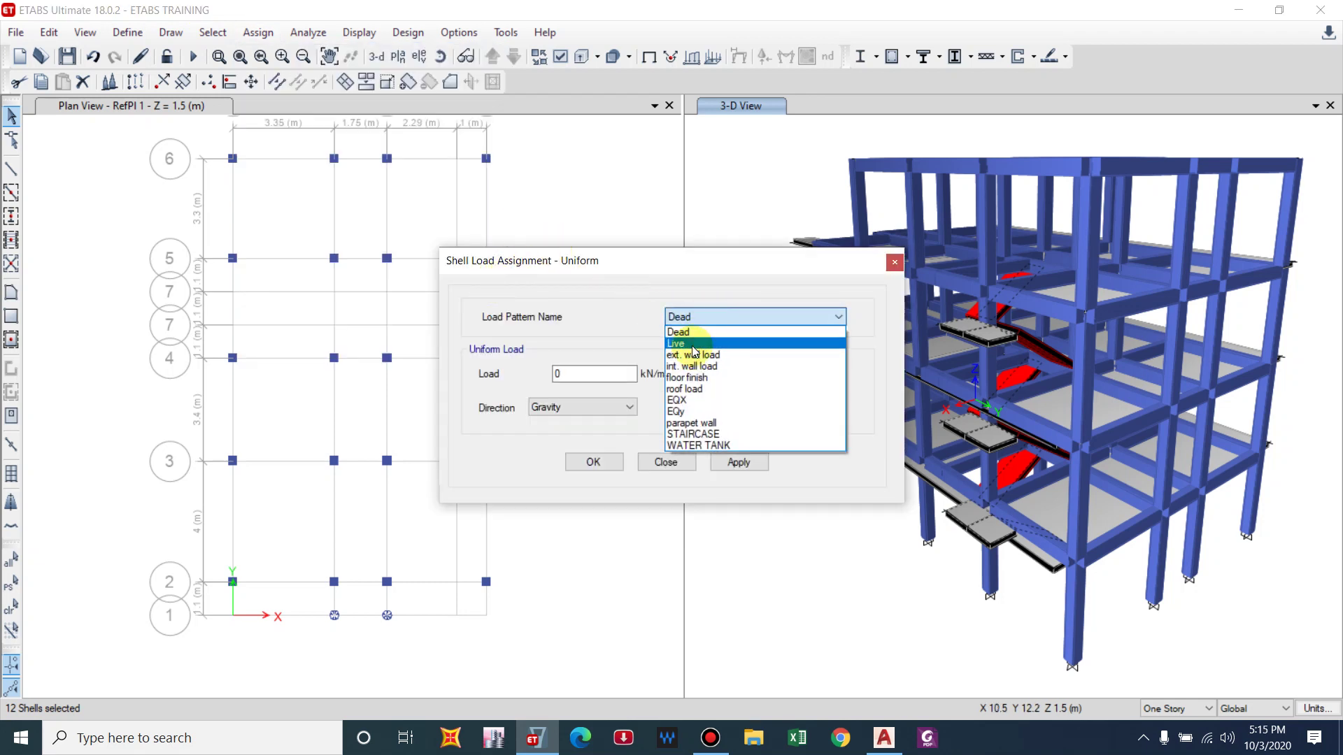
{"action": "left_click", "coordinate": [689, 377]}
{"action": "double_click", "coordinate": [575, 375]}
{"action": "type", "text": "1"}
{"action": "left_click", "coordinate": [745, 463]}
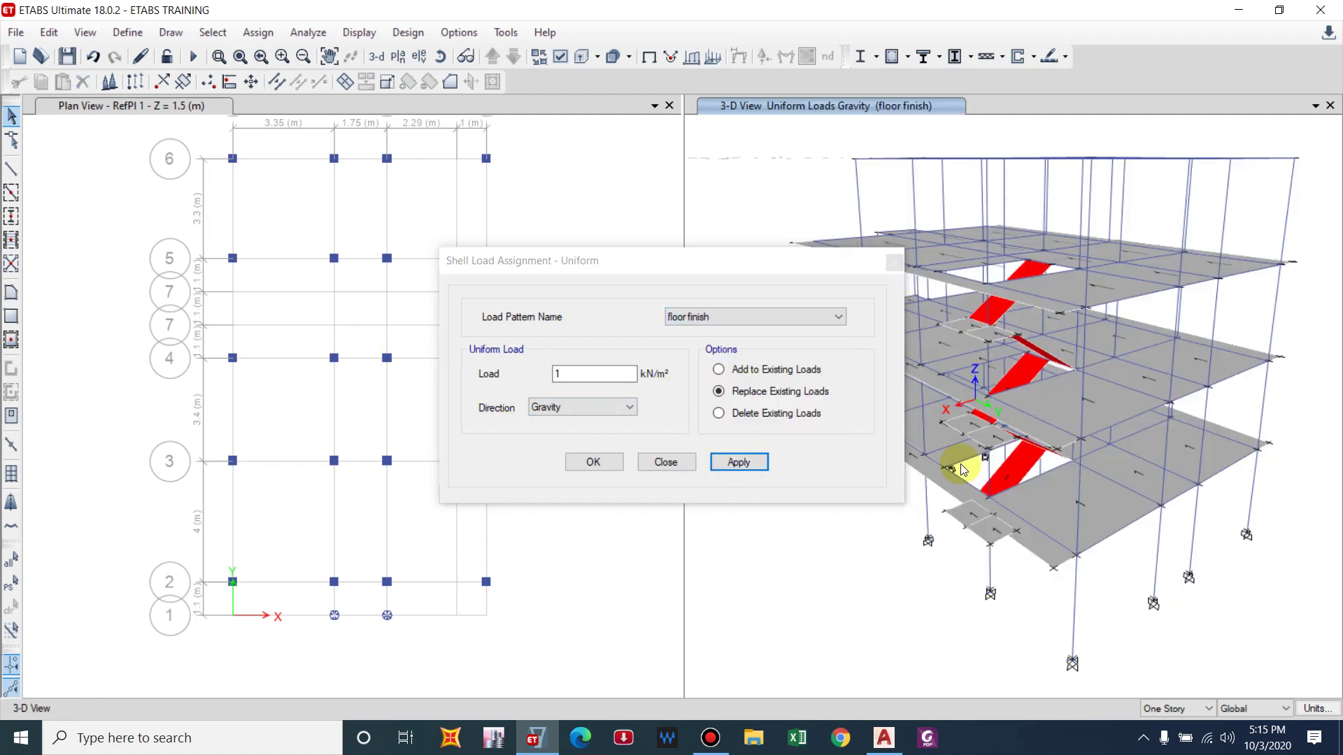
- Choose the STAIRCASE load pattern for the uniform shell load and open its load value for editing
{"action": "left_click", "coordinate": [701, 319]}
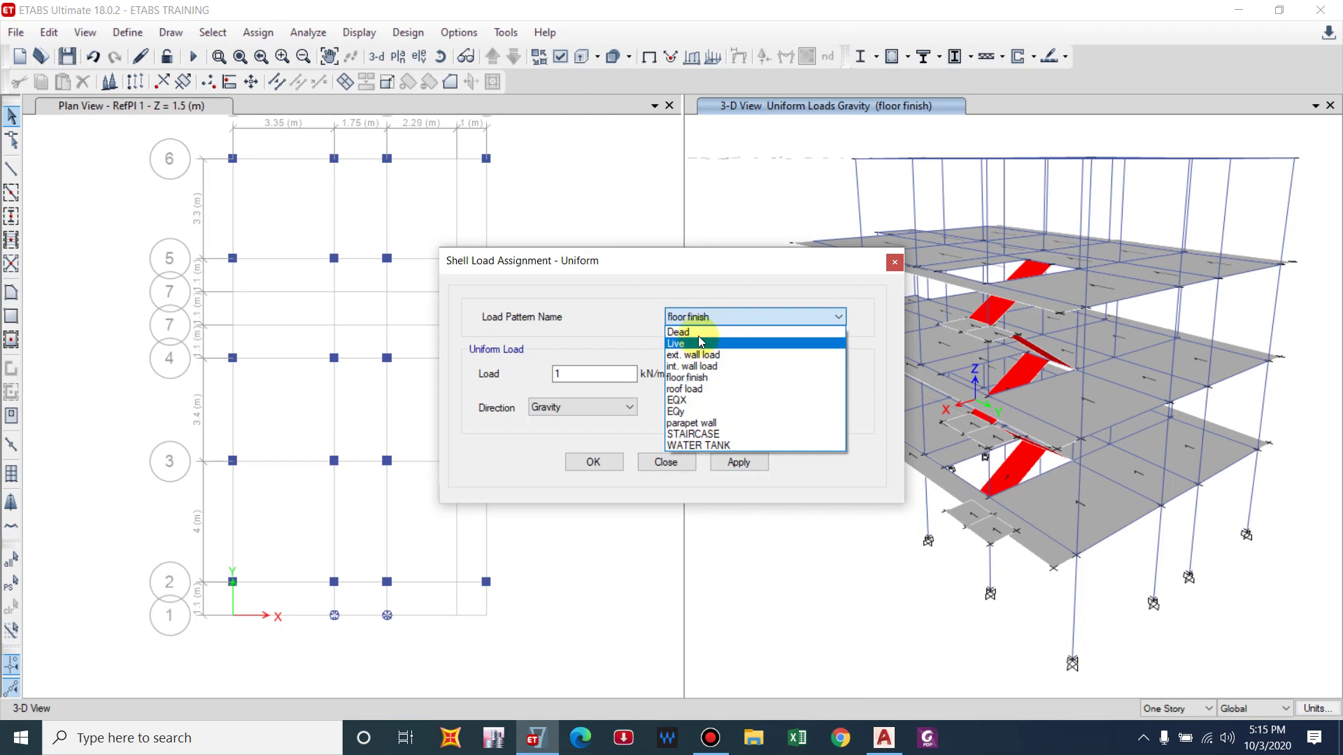
{"action": "left_click", "coordinate": [693, 435]}
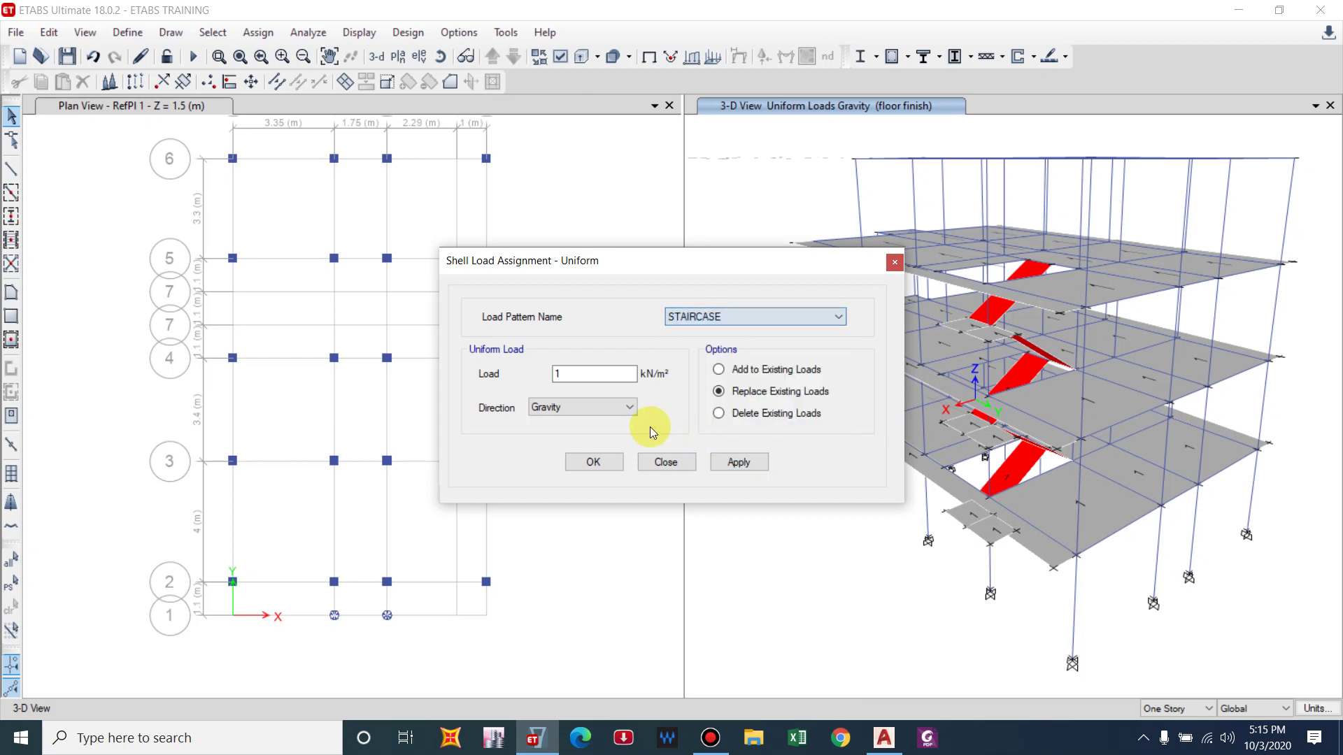
{"action": "double_click", "coordinate": [568, 372]}
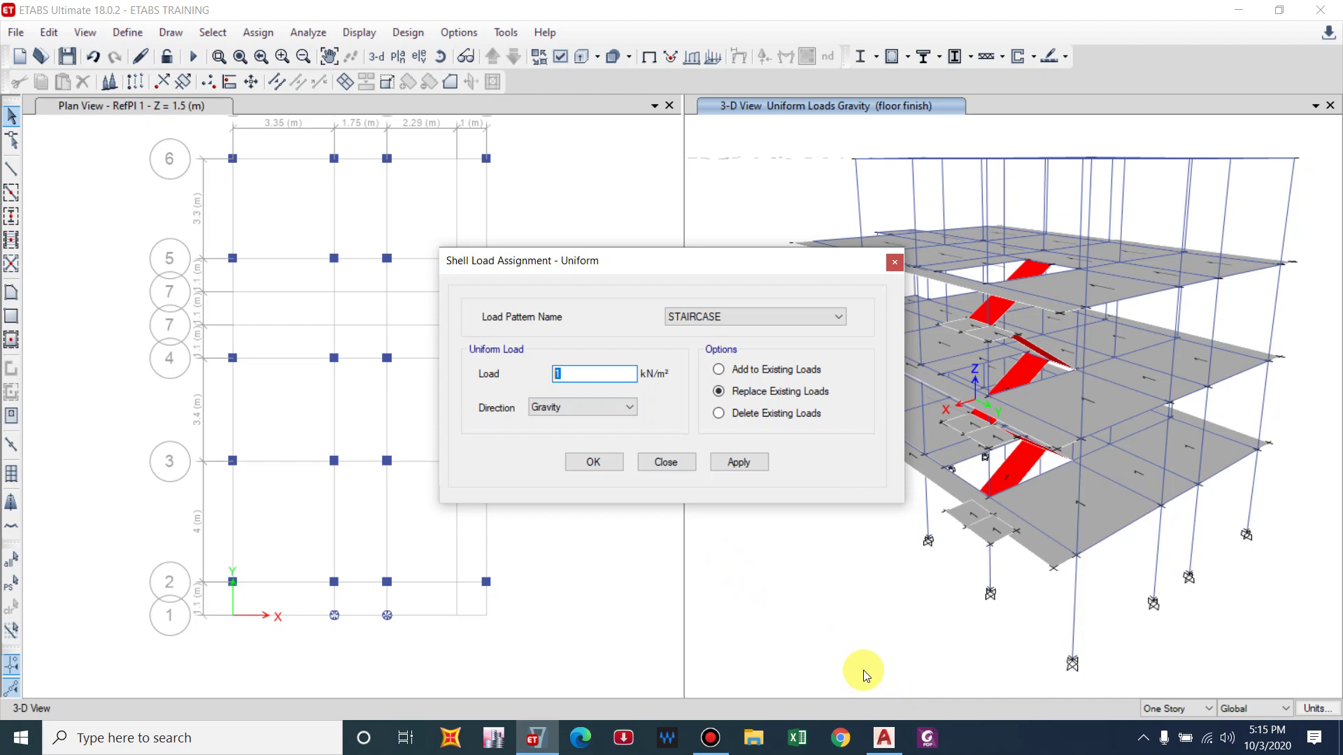
- Switch to AutoCAD and draw a polyline from the inner corner of the flight's lowest step down to the landing's top corner
{"action": "left_click", "coordinate": [884, 738]}
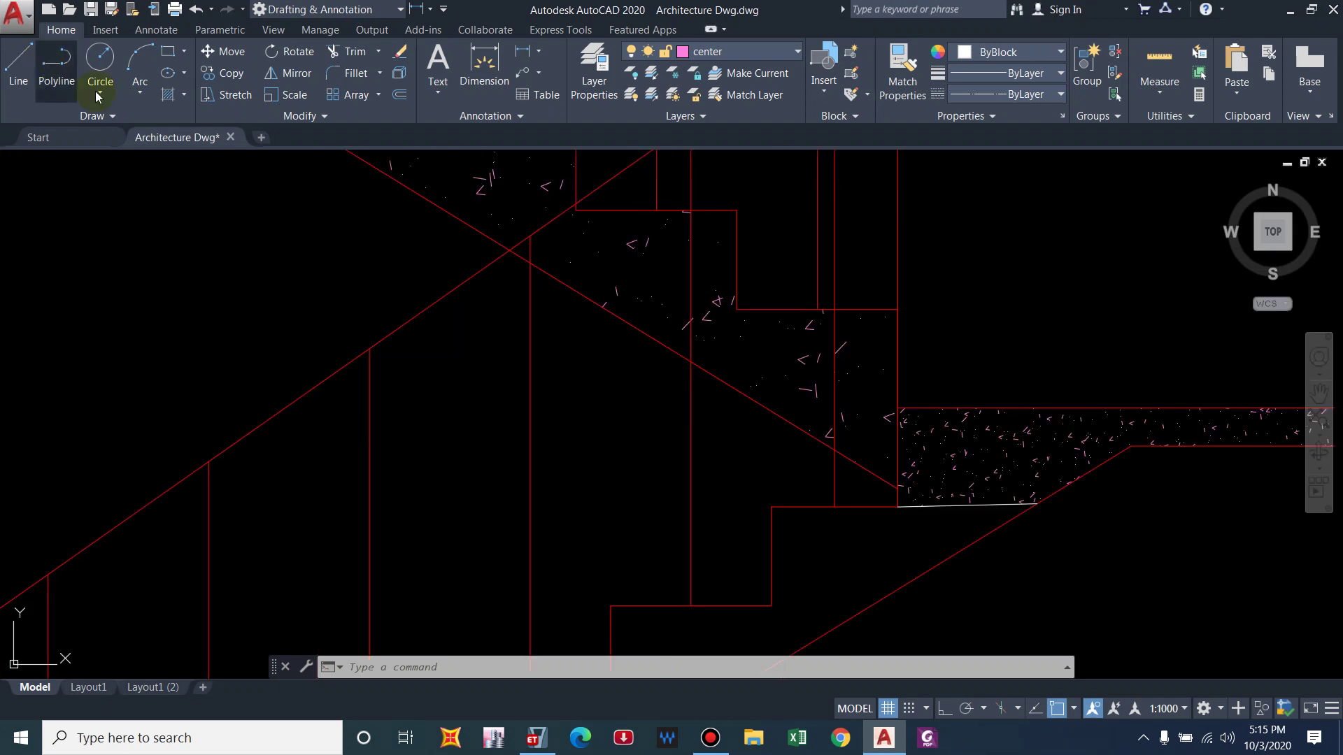
{"action": "type", "text": "pl"}
{"action": "key", "text": "Return"}
{"action": "left_click", "coordinate": [737, 309]}
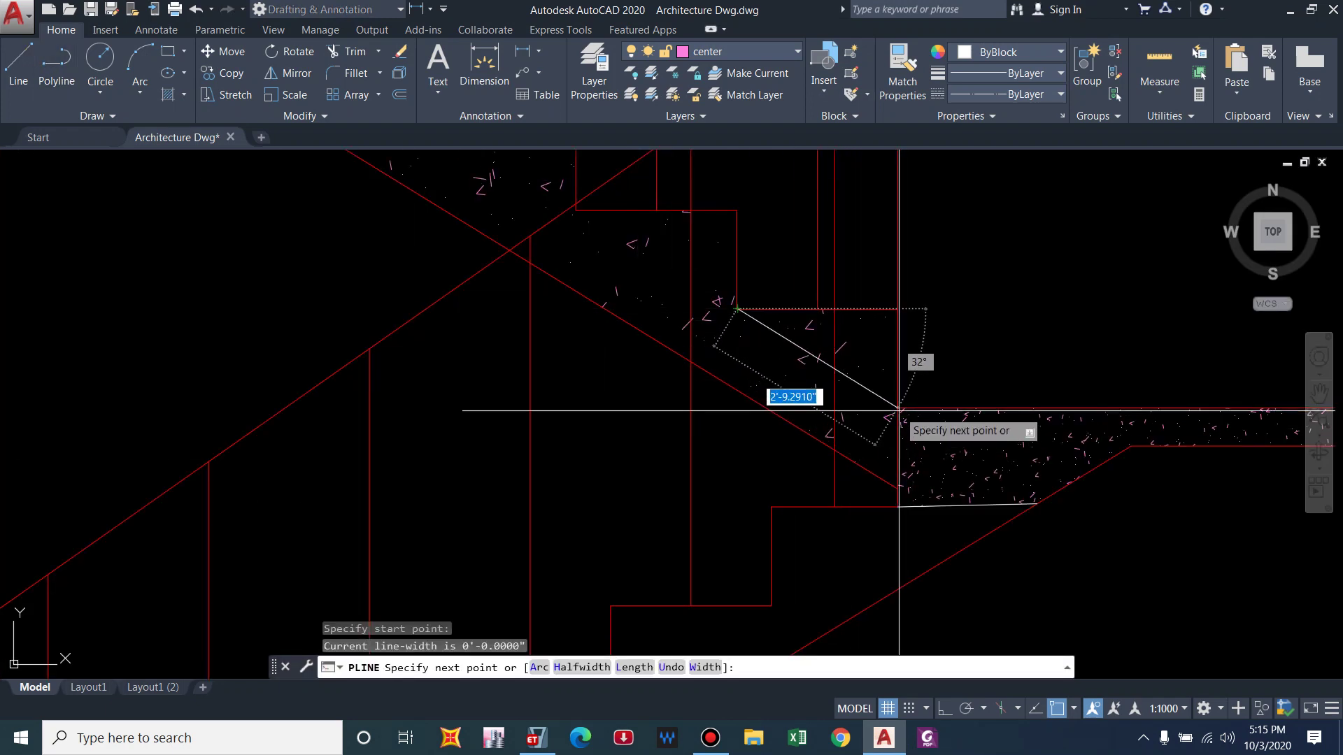
{"action": "left_click", "coordinate": [897, 408]}
{"action": "key", "text": "Escape"}
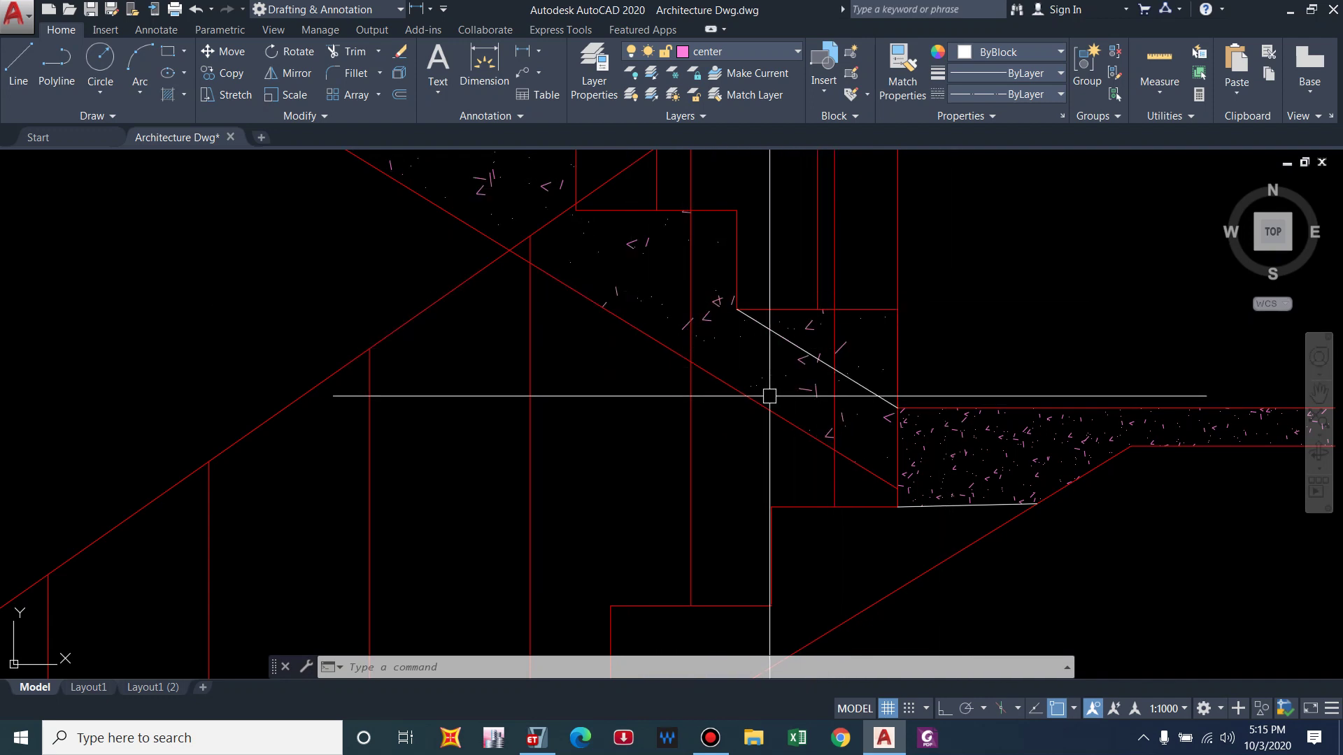
{"action": "scroll", "coordinate": [910, 341], "scroll_direction": "down", "scroll_amount": 3}
{"action": "scroll", "coordinate": [923, 429], "scroll_direction": "up", "scroll_amount": 3}
{"action": "scroll", "coordinate": [829, 378], "scroll_direction": "up", "scroll_amount": 2}
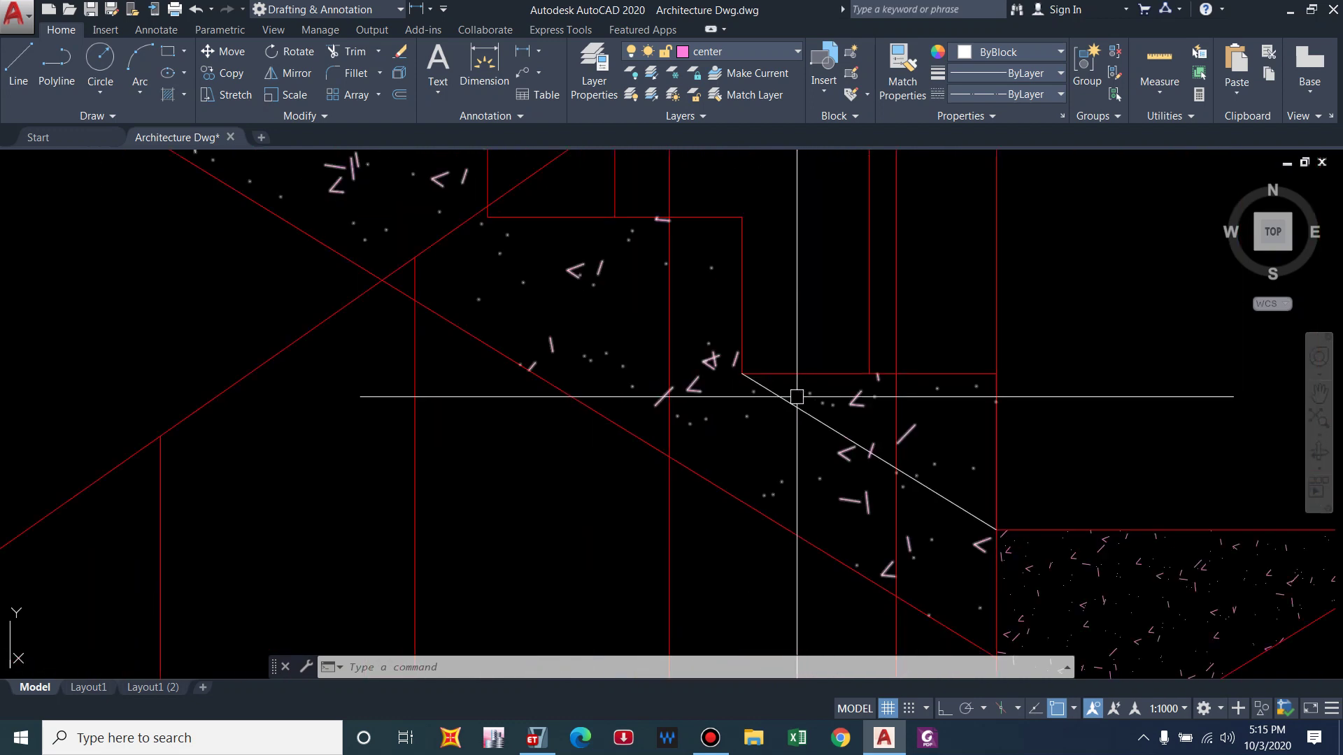
{"action": "scroll", "coordinate": [976, 402], "scroll_direction": "down", "scroll_amount": 2}
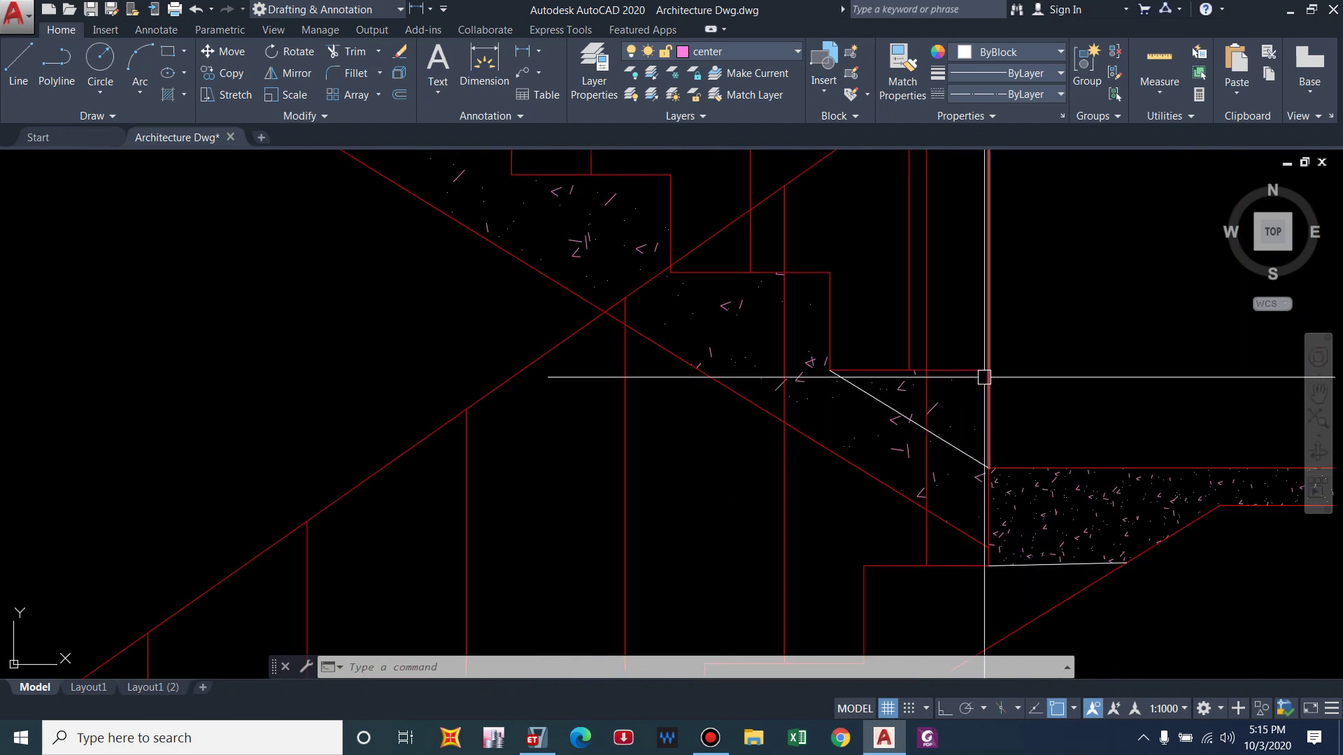
- Examine the riser, tread and landing dimensions noted beside the staircase in the floor plan
{"action": "scroll", "coordinate": [972, 406], "scroll_direction": "down", "scroll_amount": 6}
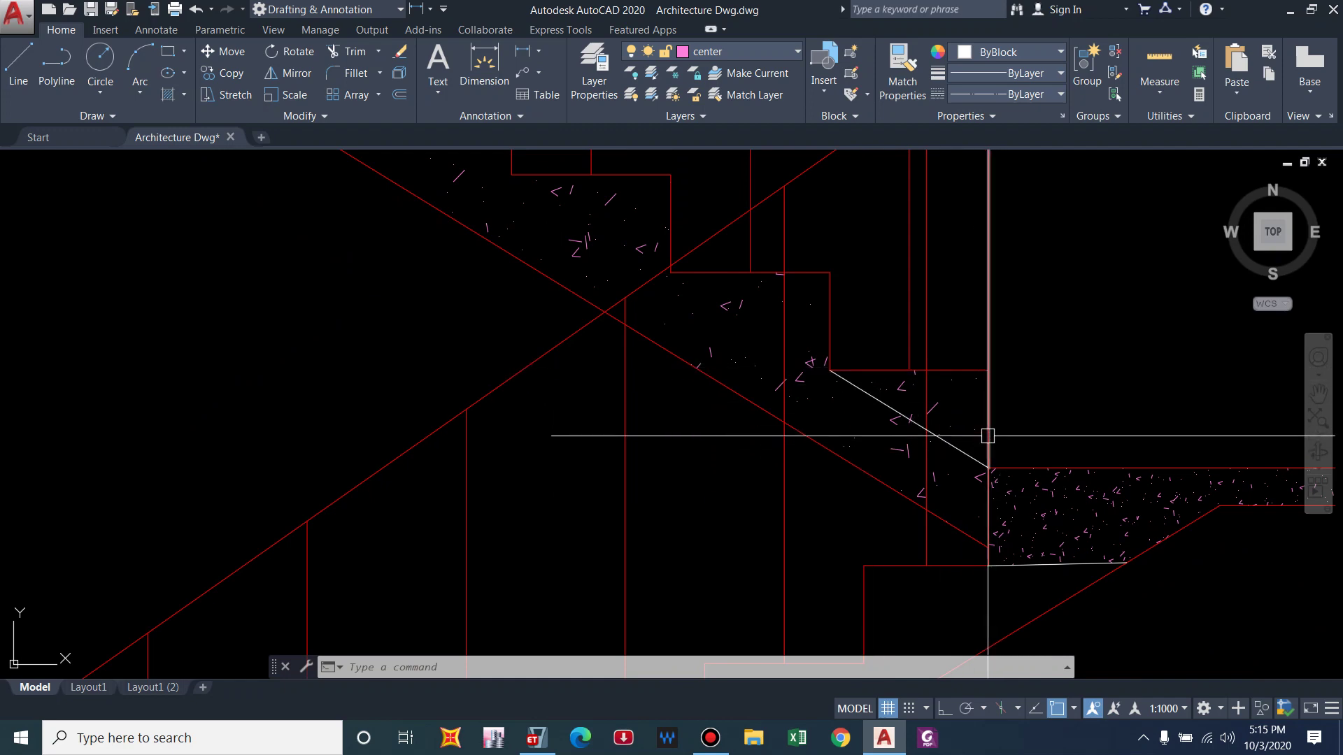
{"action": "scroll", "coordinate": [1001, 398], "scroll_direction": "down", "scroll_amount": 2}
{"action": "middle_click_drag", "start_coordinate": [267, 344], "coordinate": [696, 369]}
{"action": "scroll", "coordinate": [695, 369], "scroll_direction": "up", "scroll_amount": 10}
{"action": "middle_click_drag", "start_coordinate": [1079, 534], "coordinate": [923, 498]}
{"action": "scroll", "coordinate": [855, 453], "scroll_direction": "up", "scroll_amount": 3}
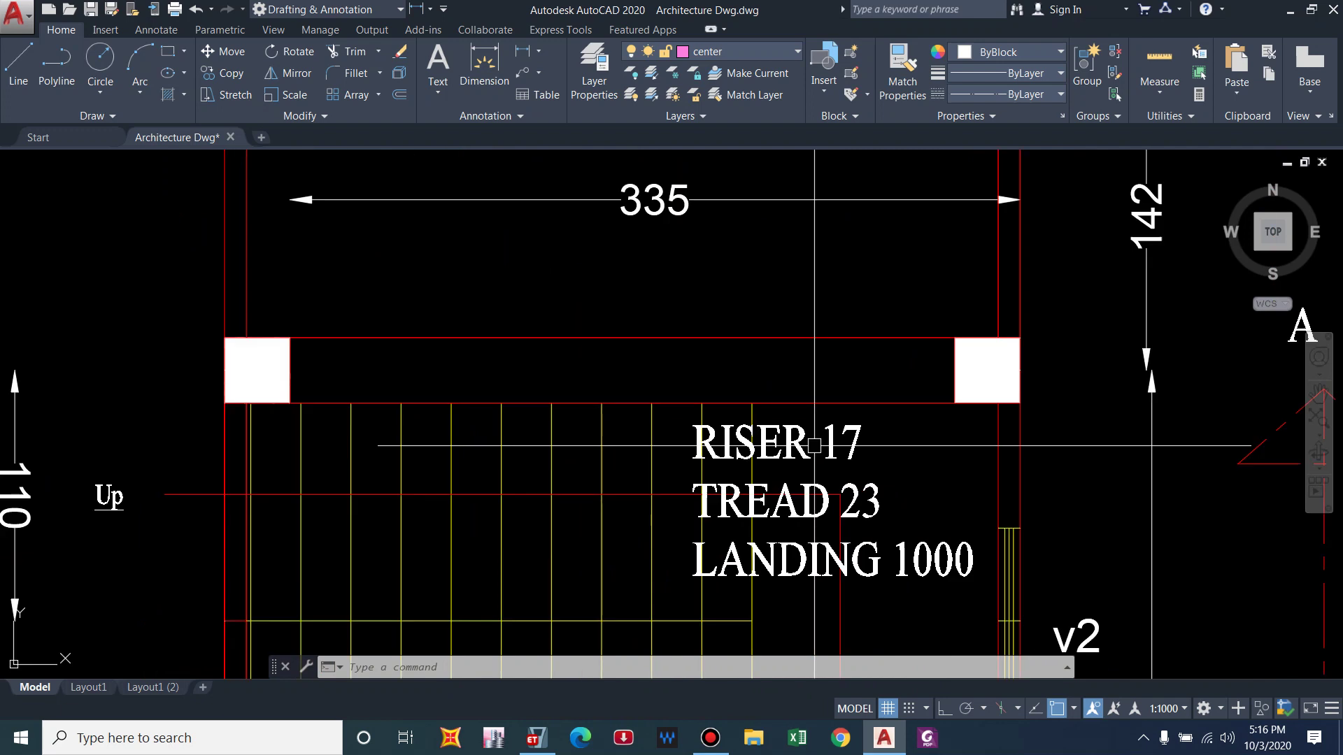
{"action": "scroll", "coordinate": [672, 425], "scroll_direction": "down", "scroll_amount": 2}
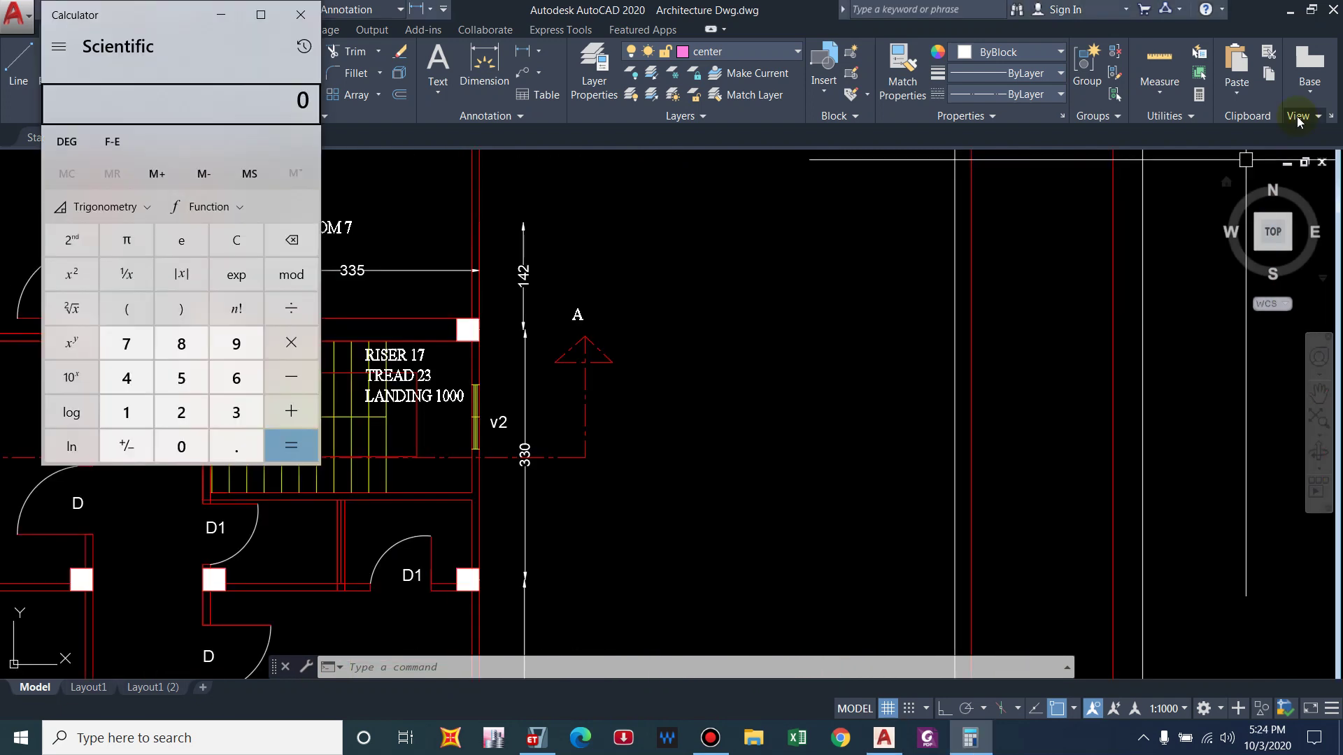
- Calculate the step load as 25 × 0.5 × 1 × 0.17 in Calculator and close it
{"action": "key", "text": "2"}
{"action": "key", "text": "5"}
{"action": "type", "text": "0.5"}
{"action": "key", "text": "asterisk"}
{"action": "type", "text": "1"}
{"action": "key", "text": "asterisk"}
{"action": "type", "text": "0.17"}
{"action": "key", "text": "Return"}
{"action": "left_click", "coordinate": [303, 15]}
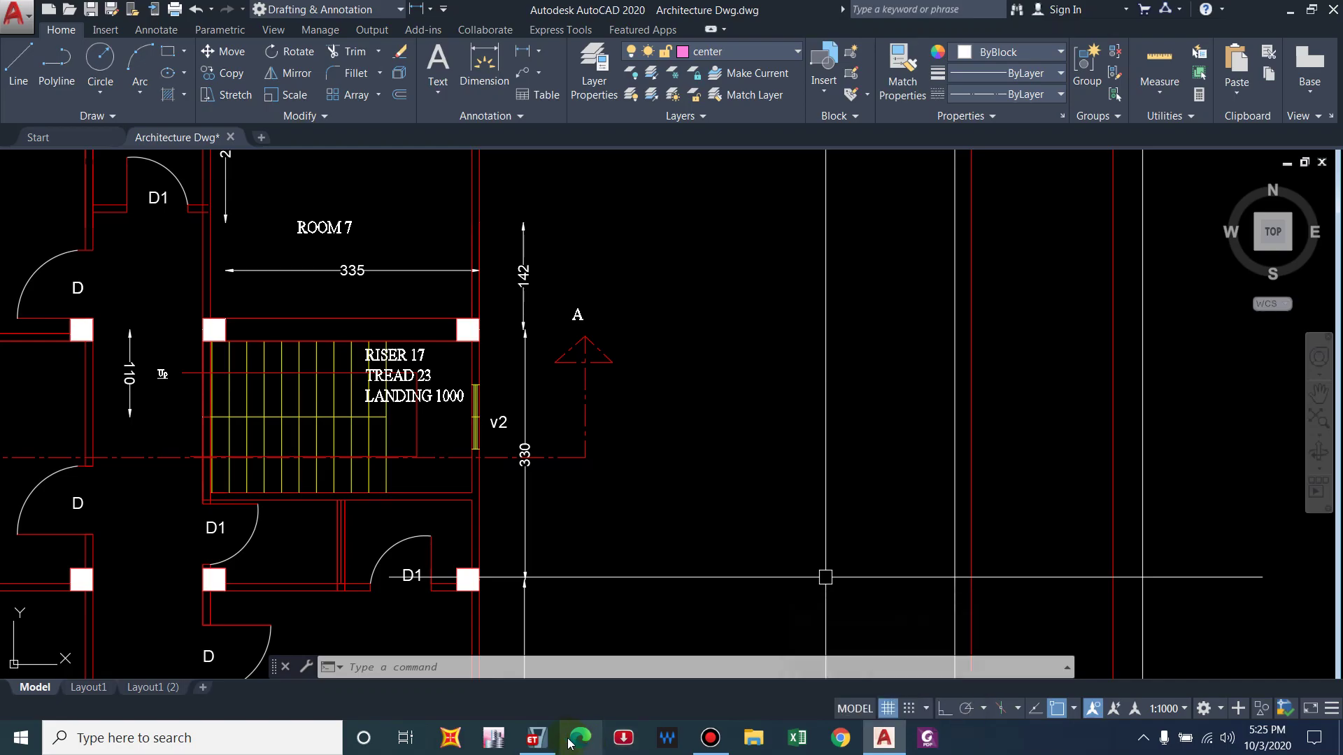
- Switch back to ETABS and apply a uniform gravity load of 2.125 kN/m² under the STAIRCASE load pattern
{"action": "left_click", "coordinate": [539, 664]}
{"action": "type", "text": "2.125"}
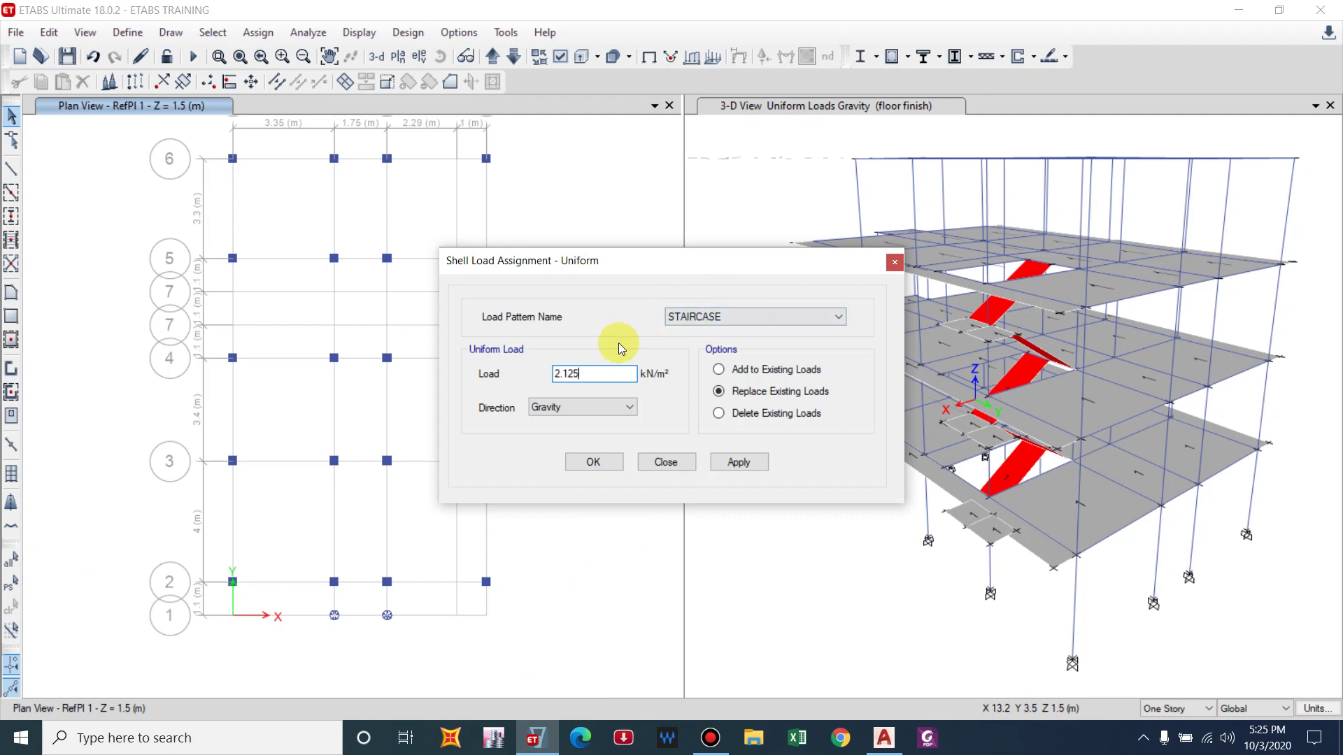
{"action": "key", "text": "Return"}
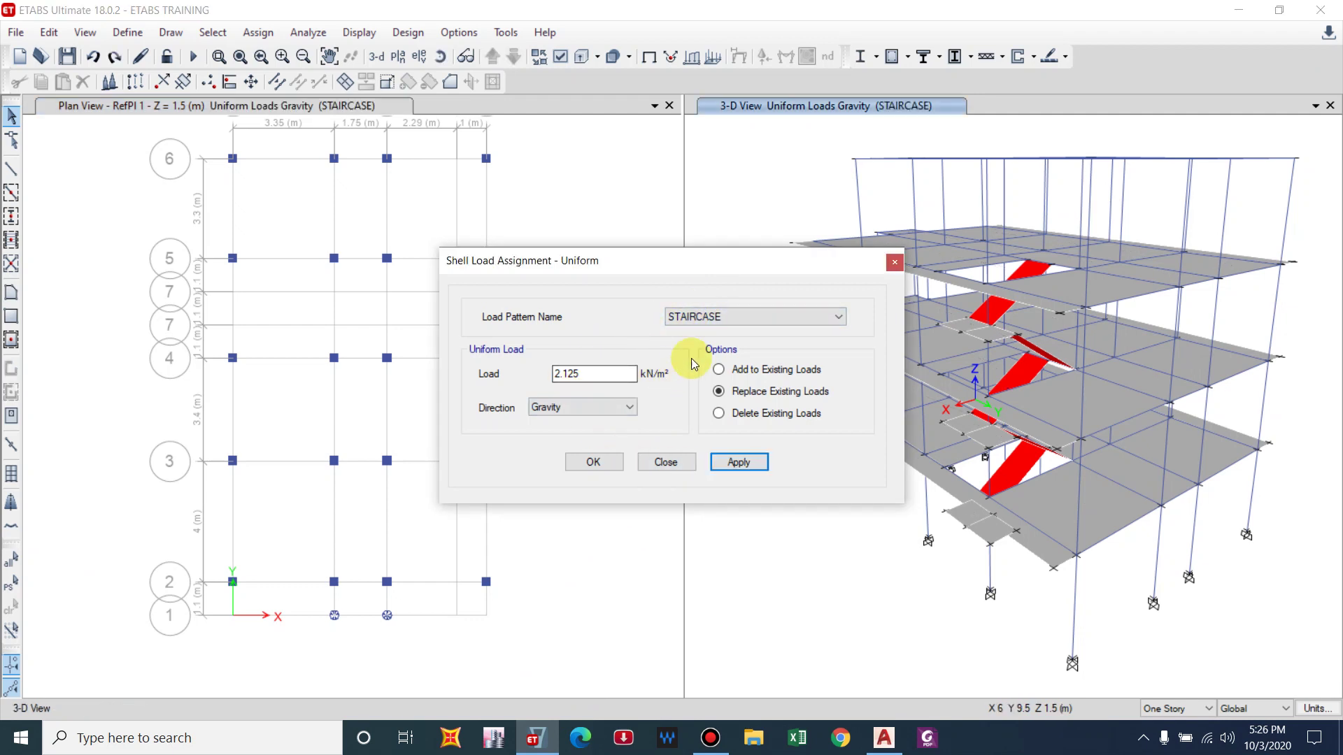
- Select the inclined stair flight shells between the storeys, leaving out the landings, and apply the 2.125 kN/m² STAIRCASE load to them
{"action": "left_click", "coordinate": [1025, 470]}
{"action": "middle_click_drag", "start_coordinate": [999, 549], "coordinate": [1085, 478], "text": "shift"}
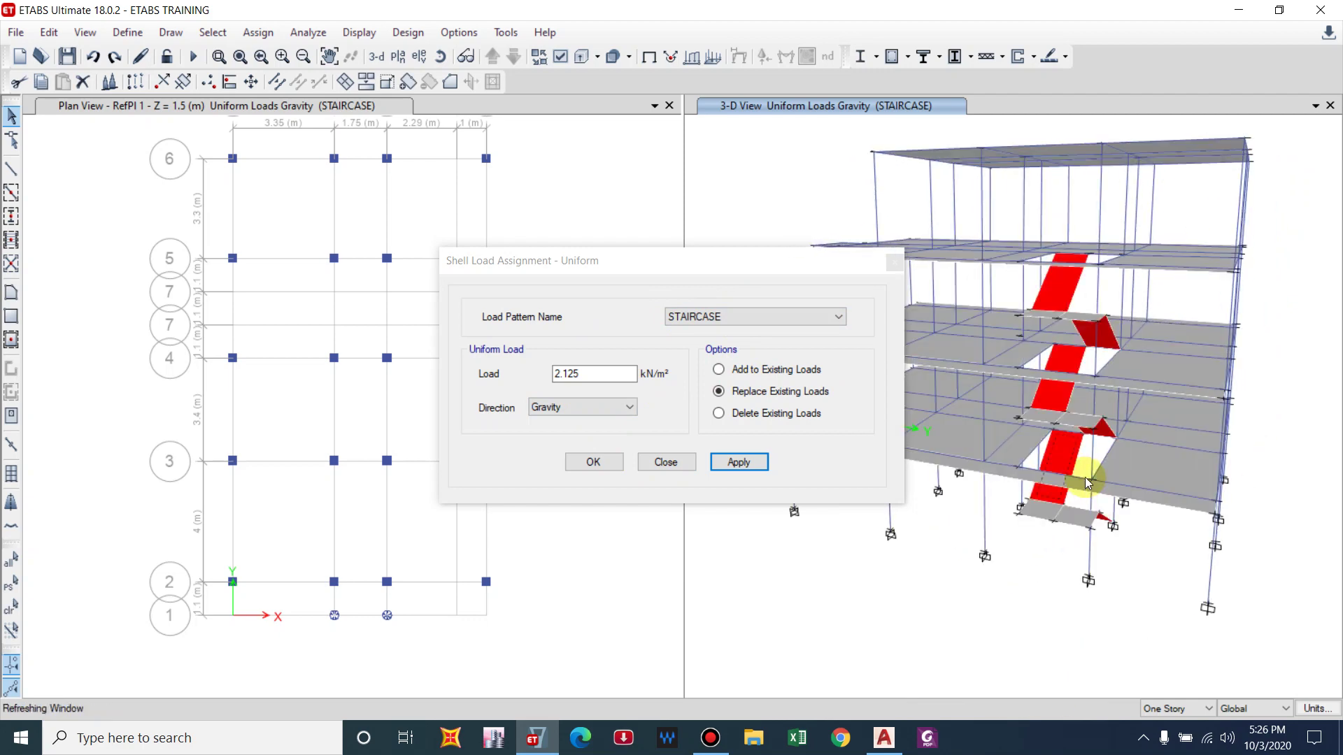
{"action": "scroll", "coordinate": [1085, 479], "scroll_direction": "up", "scroll_amount": 5}
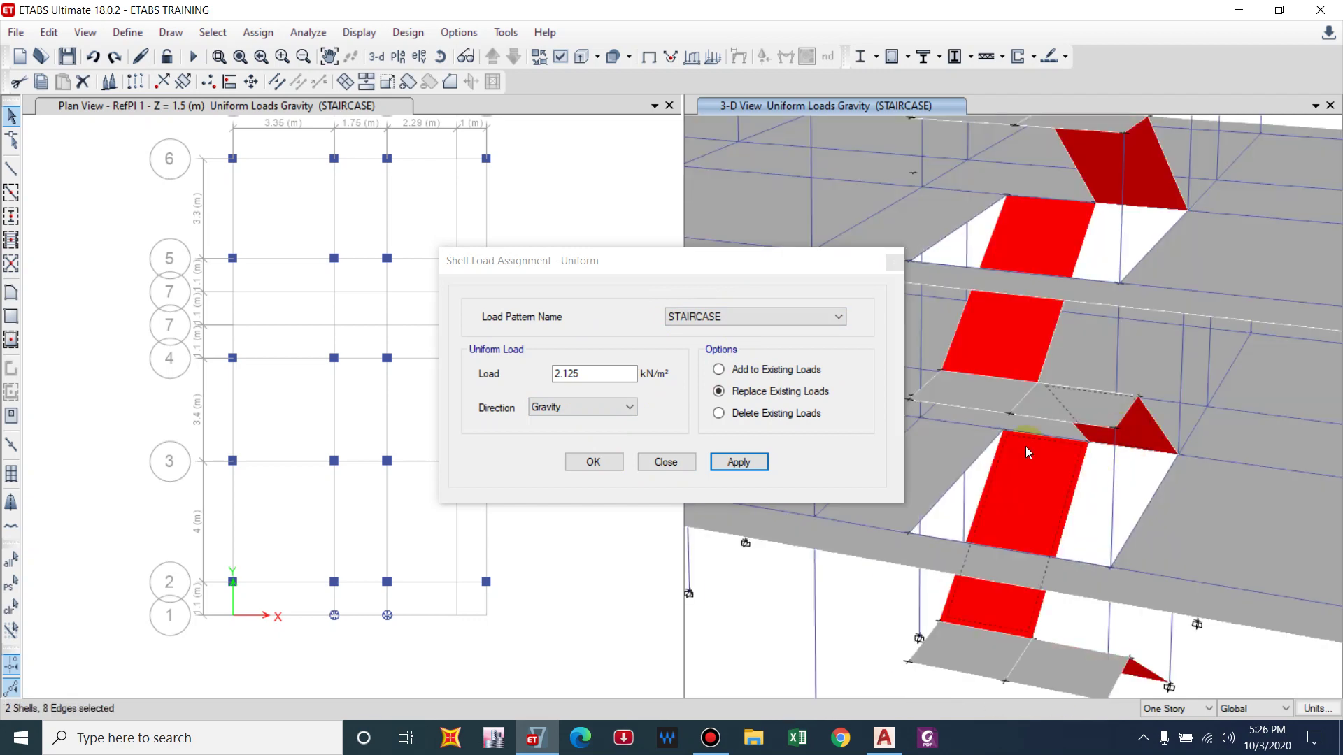
{"action": "left_click", "coordinate": [1009, 335]}
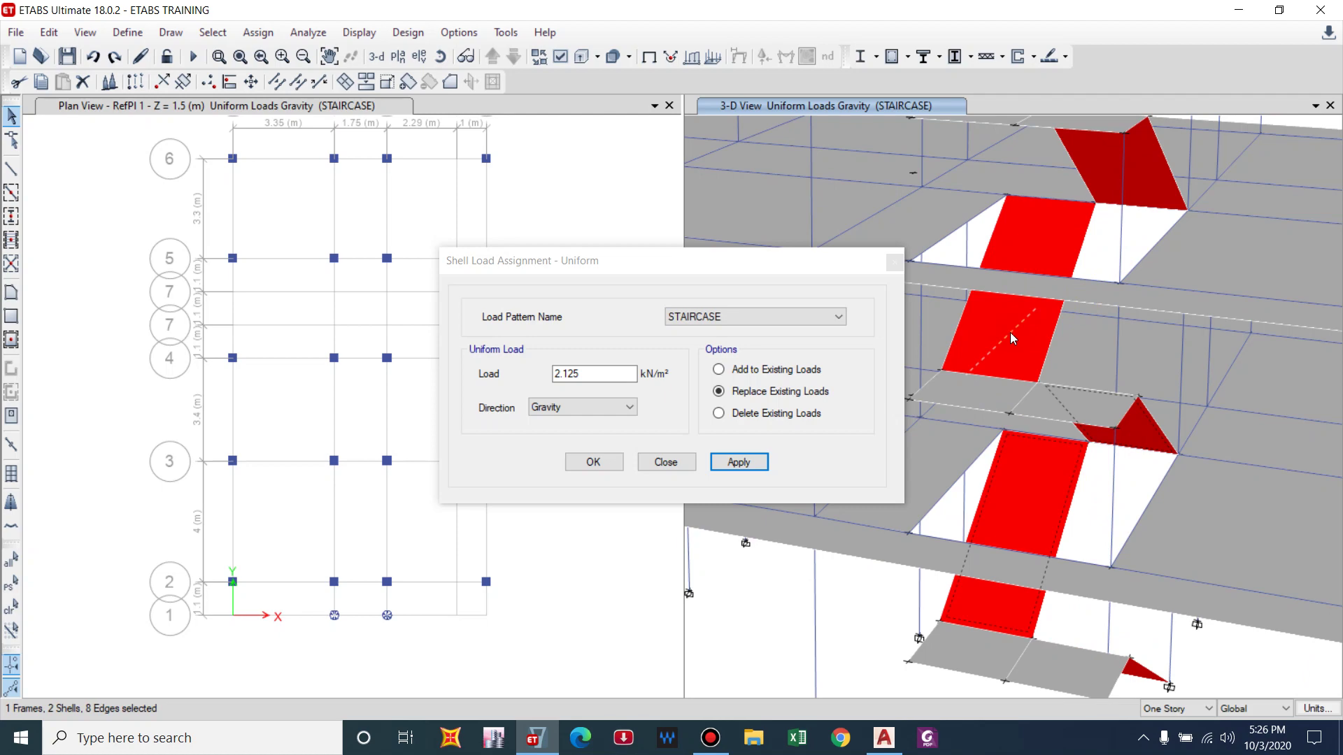
{"action": "left_click", "coordinate": [1038, 321]}
{"action": "left_click", "coordinate": [1047, 287]}
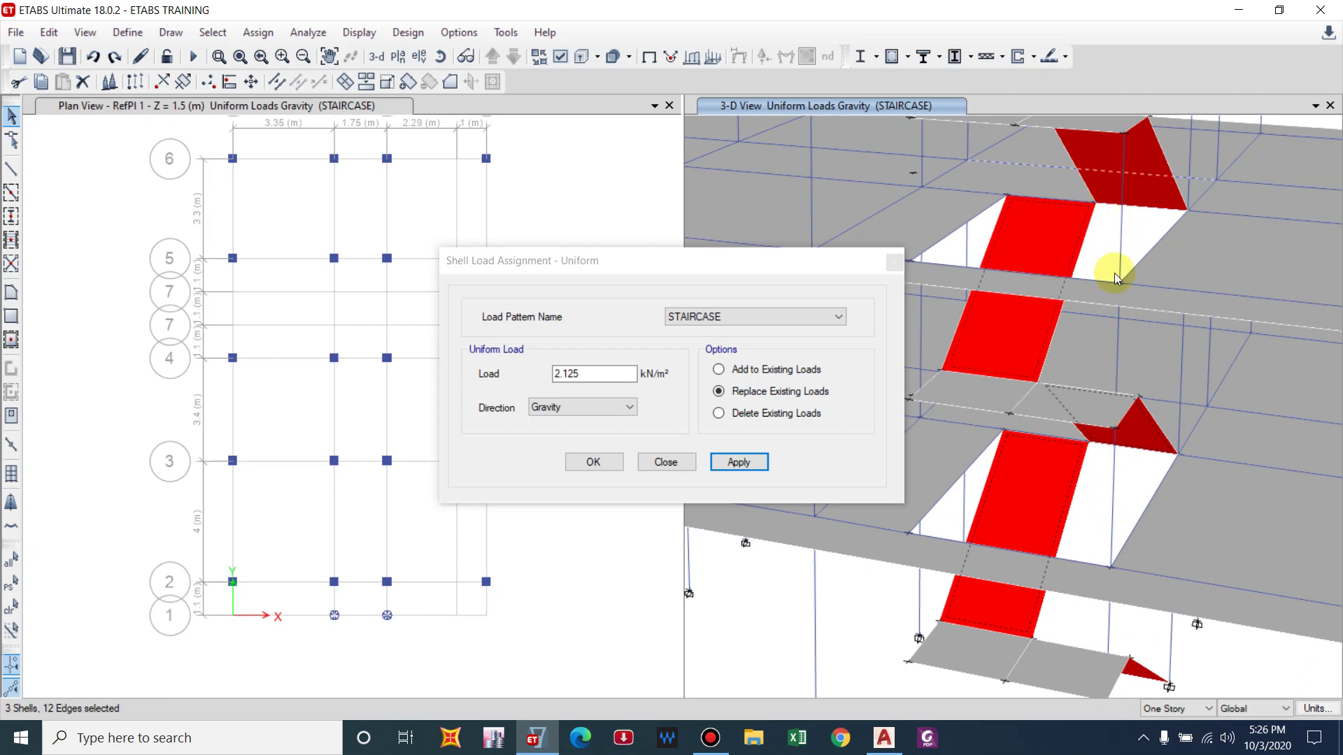
{"action": "left_click", "coordinate": [1119, 248]}
{"action": "scroll", "coordinate": [1093, 374], "scroll_direction": "down", "scroll_amount": 4}
{"action": "scroll", "coordinate": [1116, 297], "scroll_direction": "up", "scroll_amount": 4}
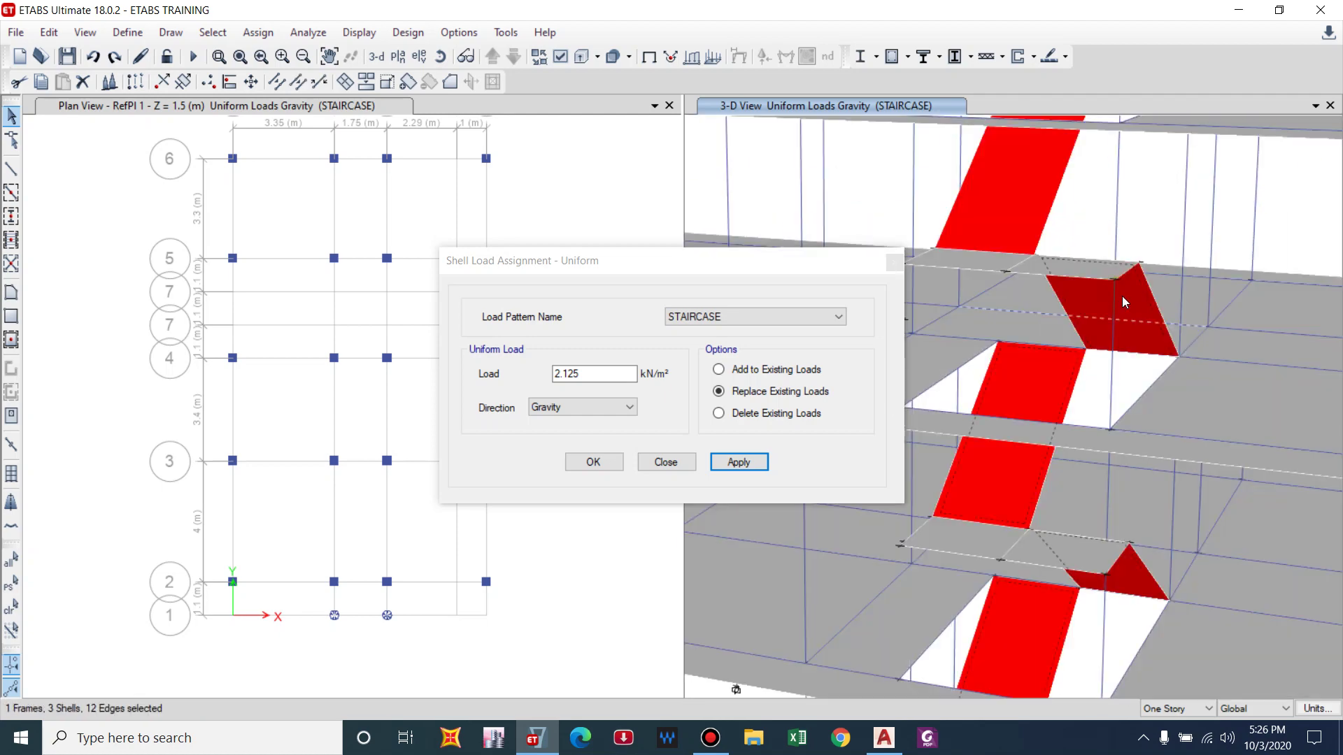
{"action": "left_click", "coordinate": [1153, 323]}
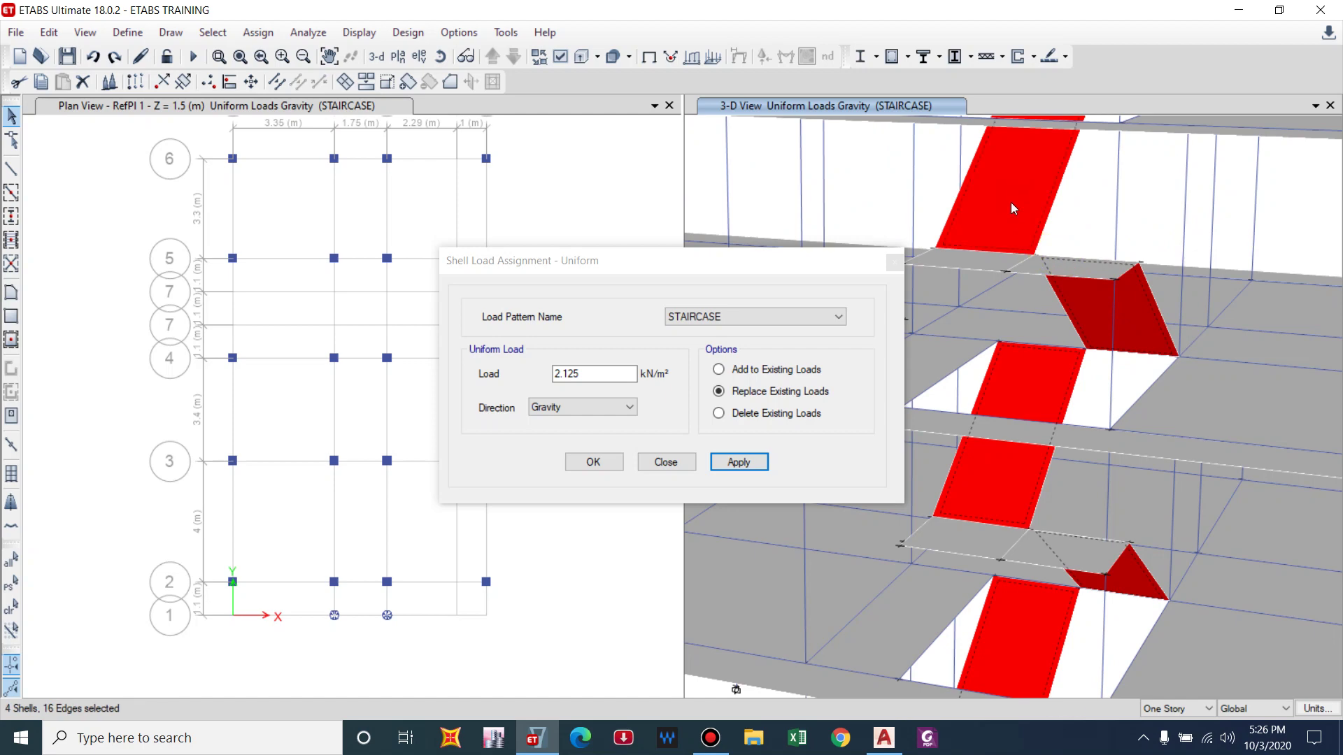
{"action": "scroll", "coordinate": [1010, 301], "scroll_direction": "down", "scroll_amount": 4}
{"action": "left_click", "coordinate": [750, 468]}
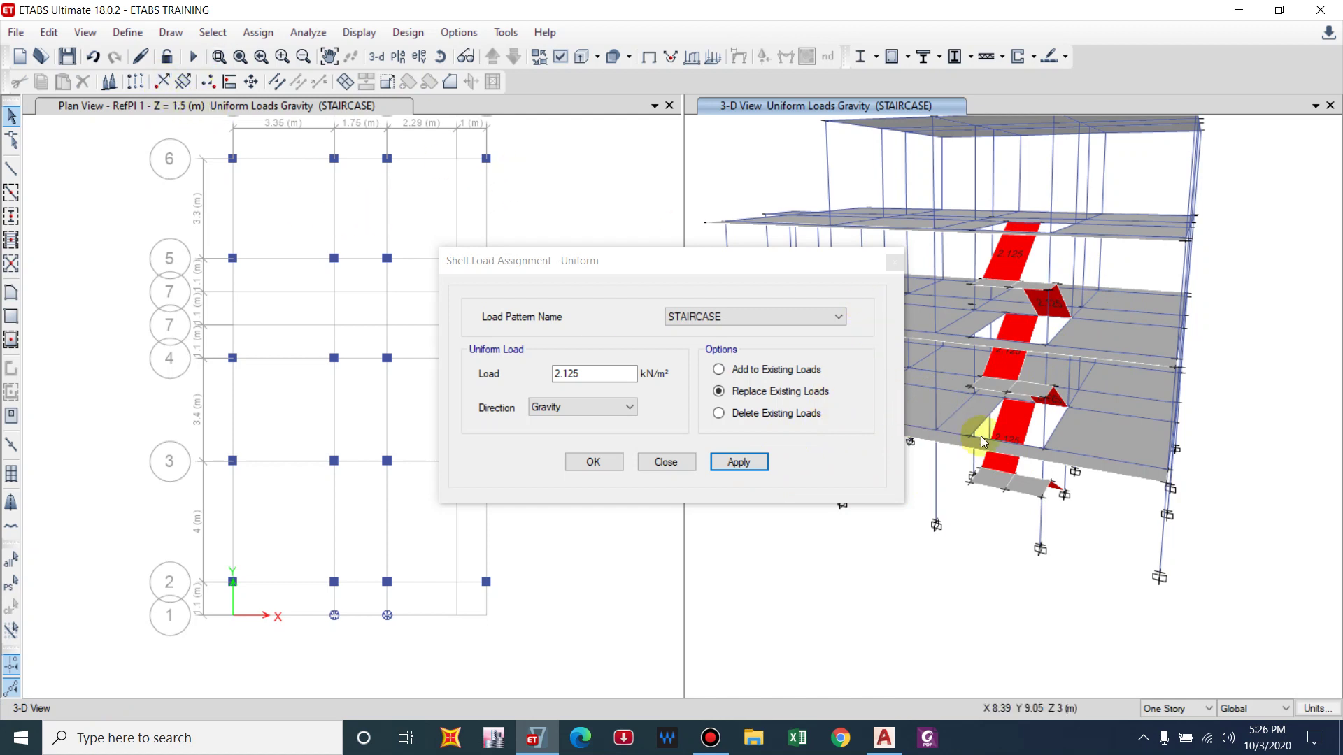
- Select all shells that have the Stairs slab property
{"action": "scroll", "coordinate": [983, 542], "scroll_direction": "up", "scroll_amount": 5}
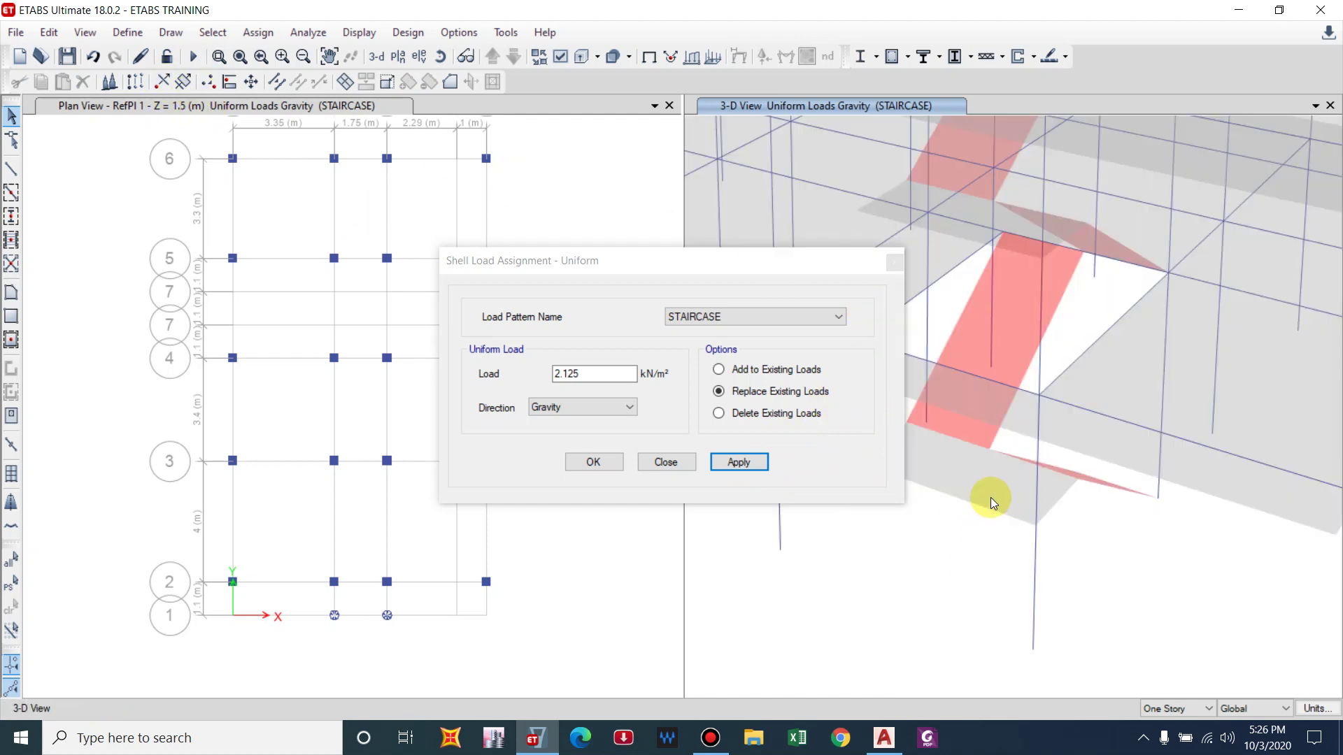
{"action": "left_click", "coordinate": [213, 32]}
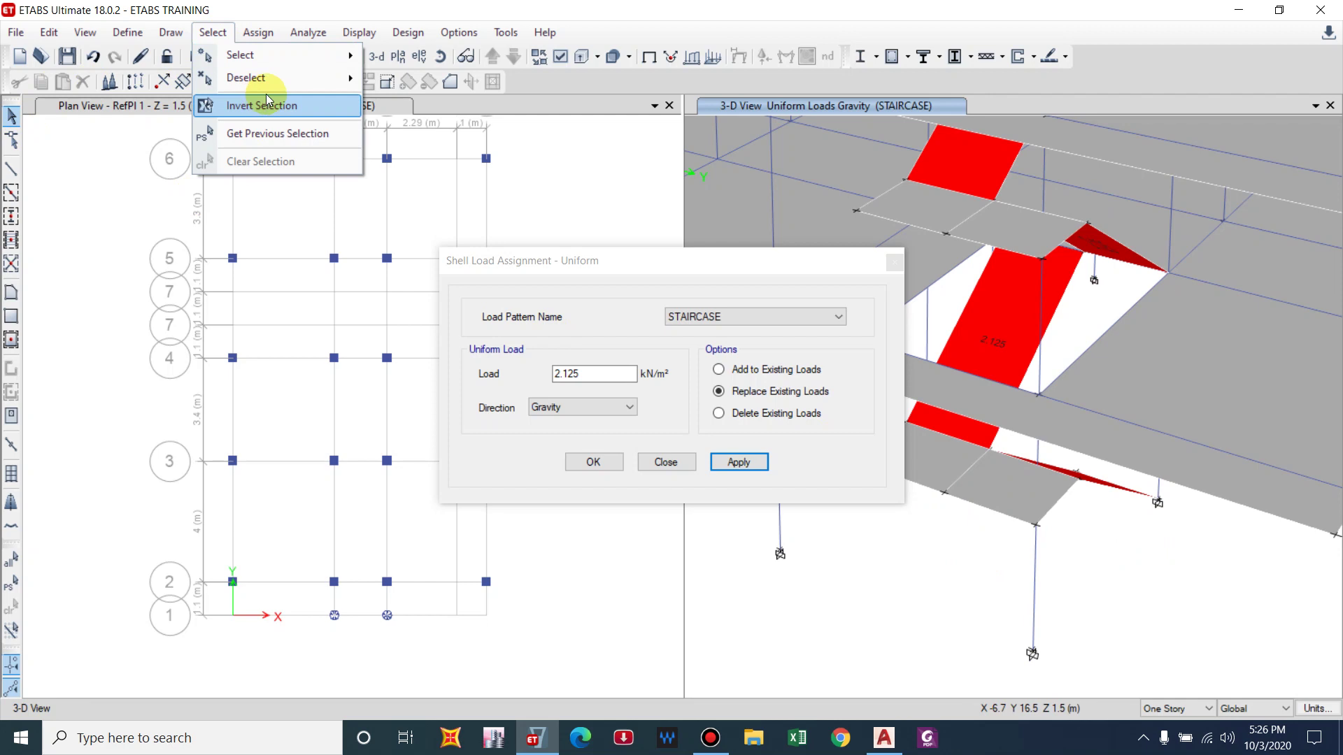
{"action": "mouse_move", "coordinate": [276, 54]}
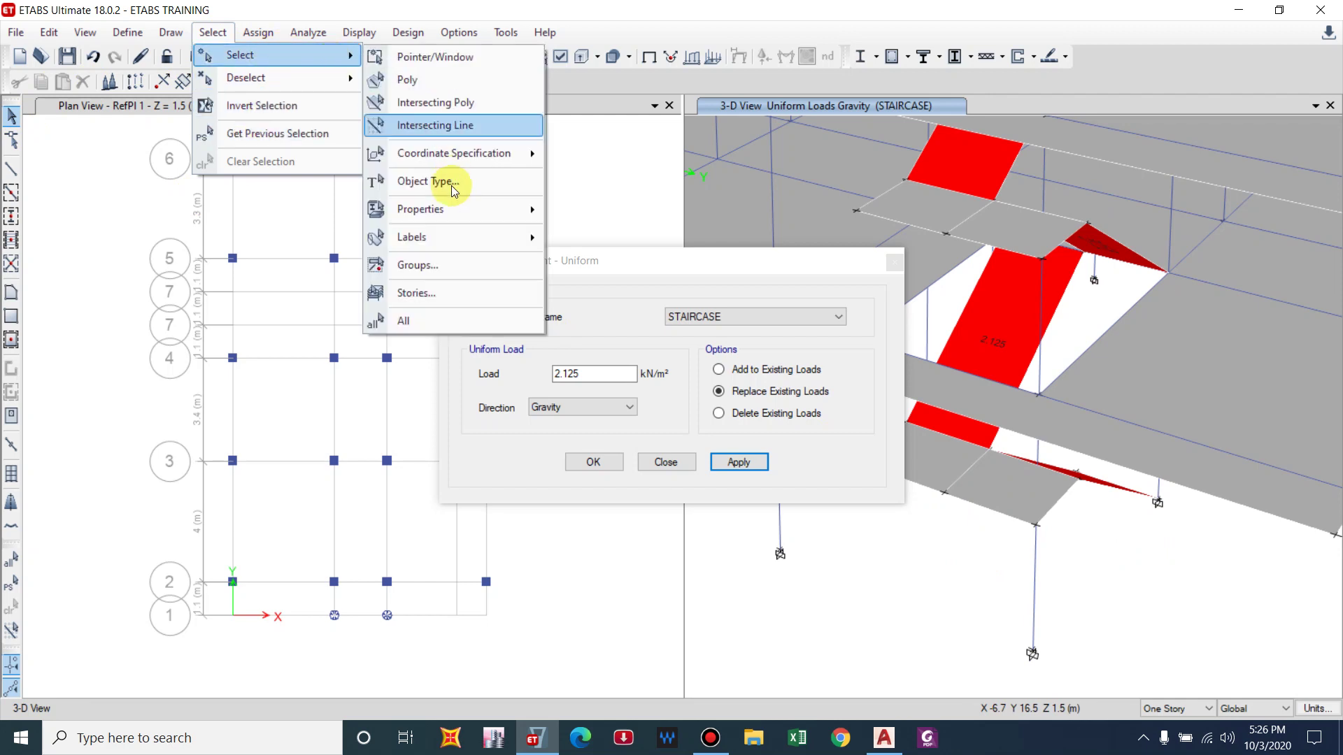
{"action": "mouse_move", "coordinate": [438, 210]}
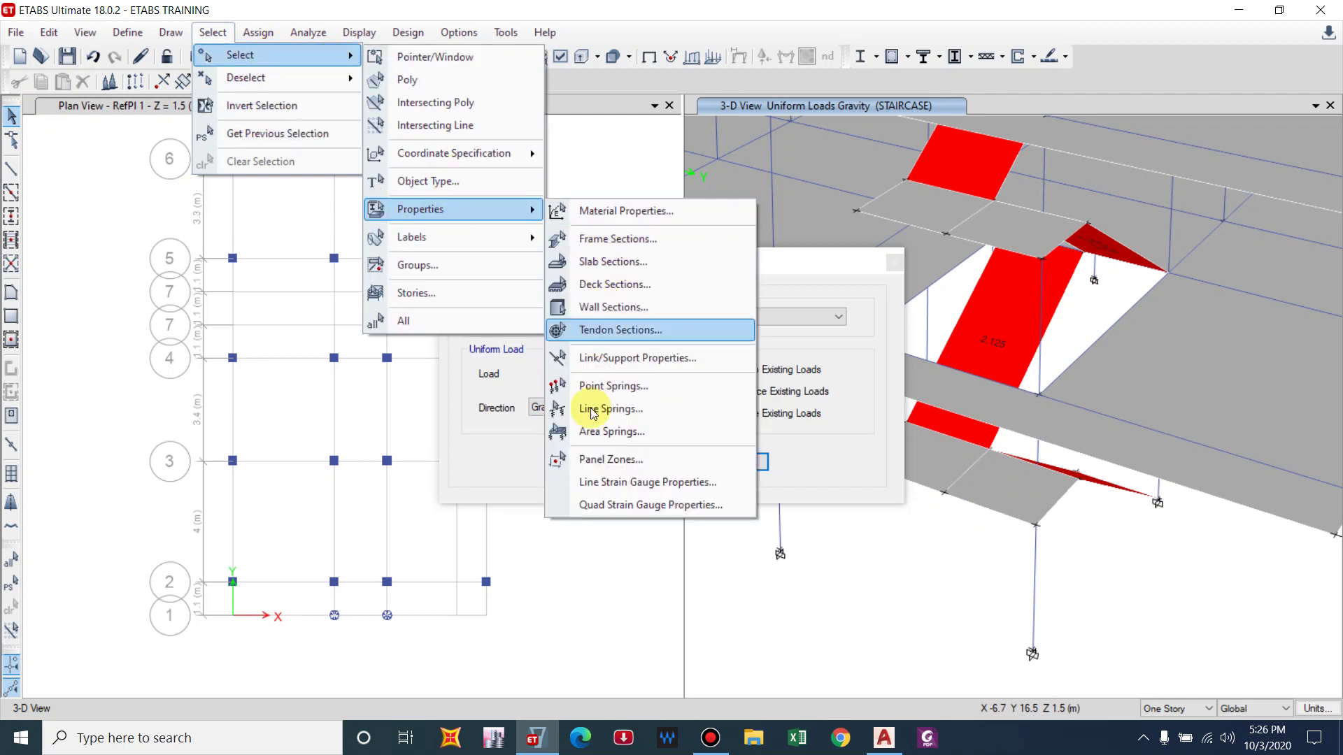
{"action": "left_click", "coordinate": [592, 263]}
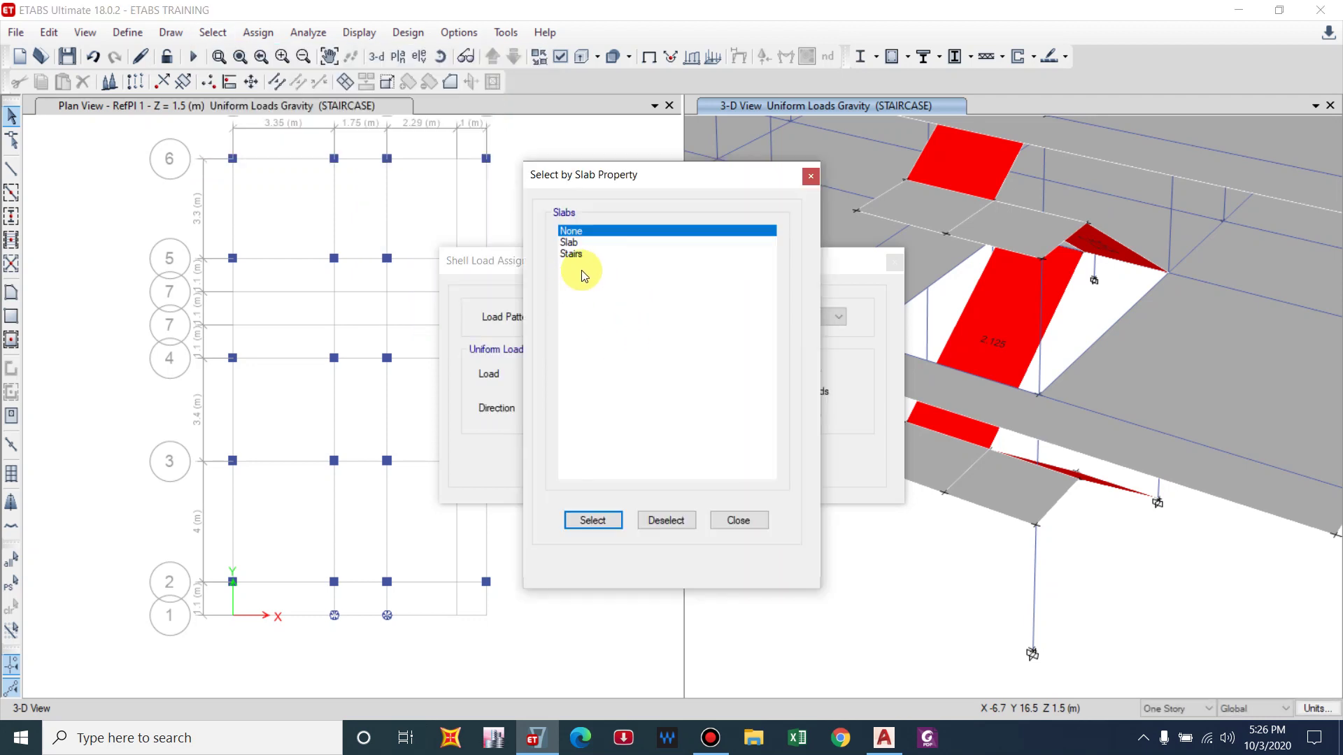
{"action": "left_click", "coordinate": [588, 253]}
{"action": "left_click", "coordinate": [594, 521]}
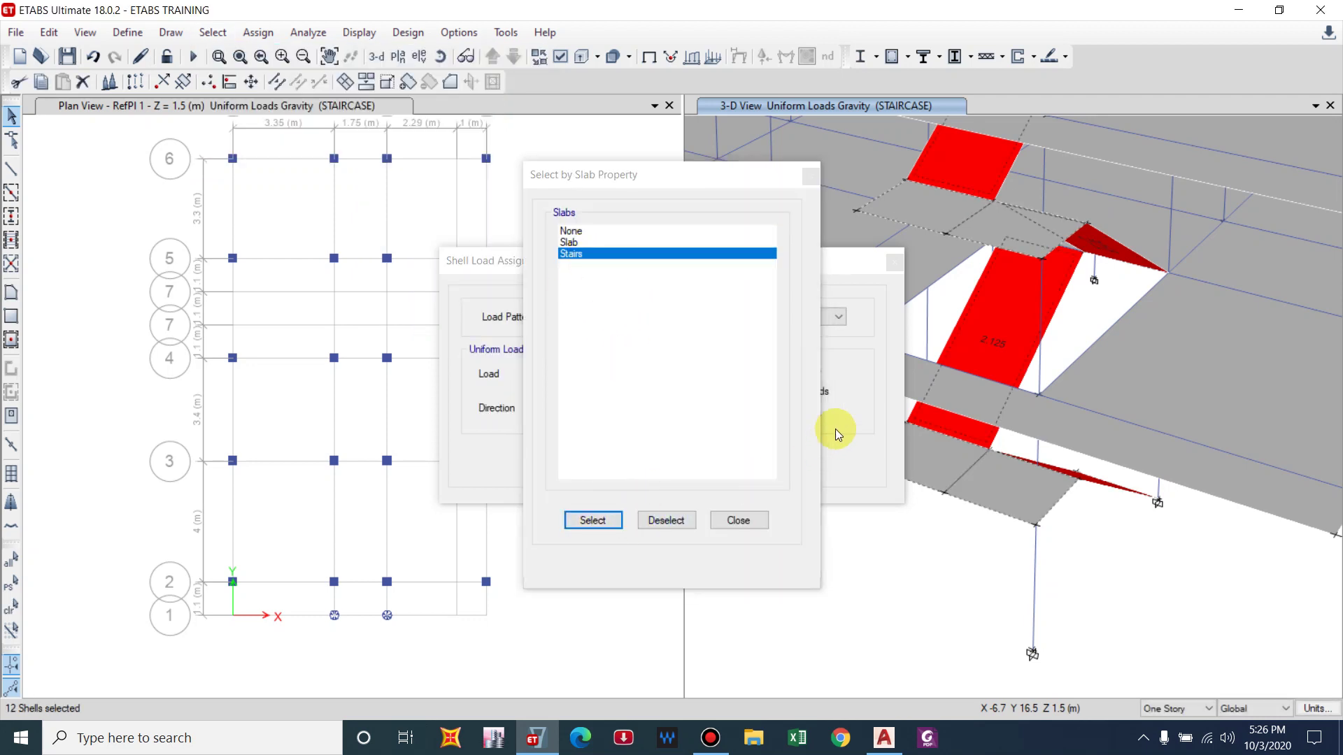
- Apply a uniform gravity load of 3 kN/m² to the selected stair shells under the Live load pattern and close the load assignment
{"action": "left_click", "coordinate": [867, 324]}
{"action": "left_click", "coordinate": [708, 317]}
{"action": "left_click", "coordinate": [676, 343]}
{"action": "double_click", "coordinate": [595, 373]}
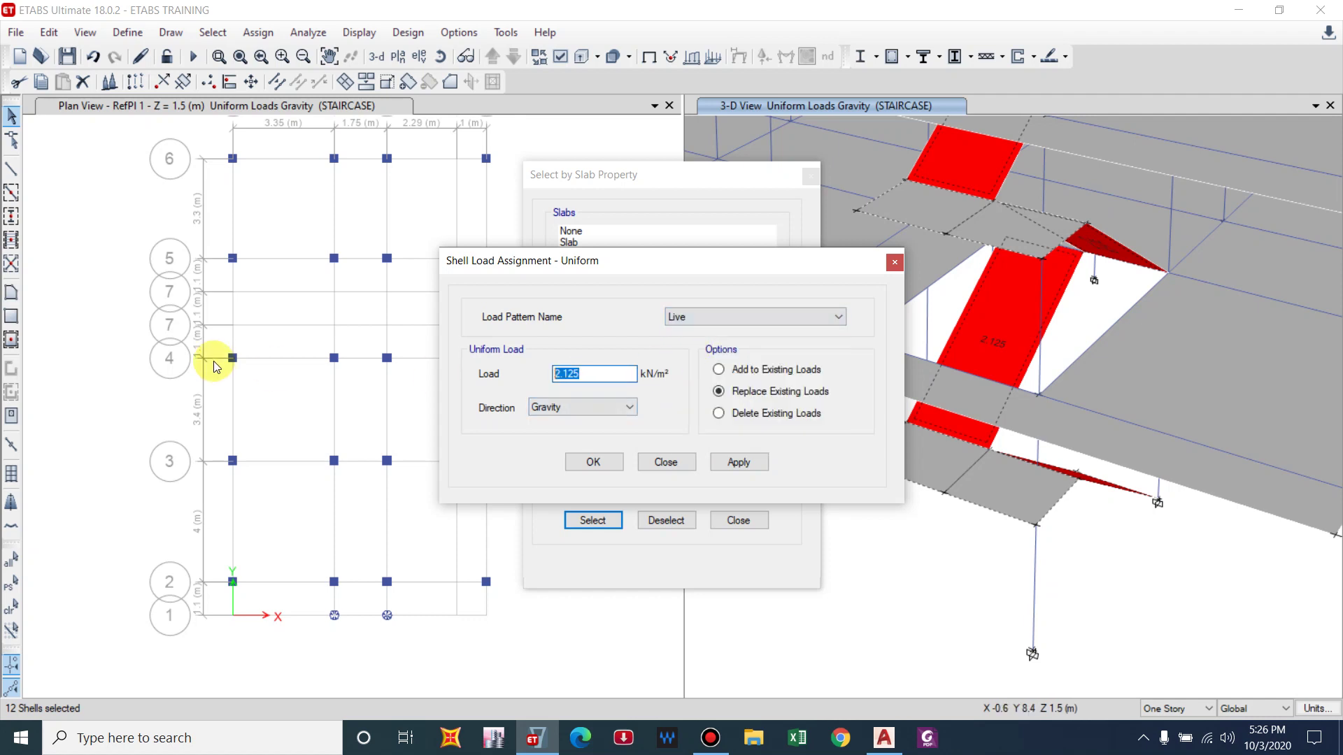
{"action": "type", "text": "3"}
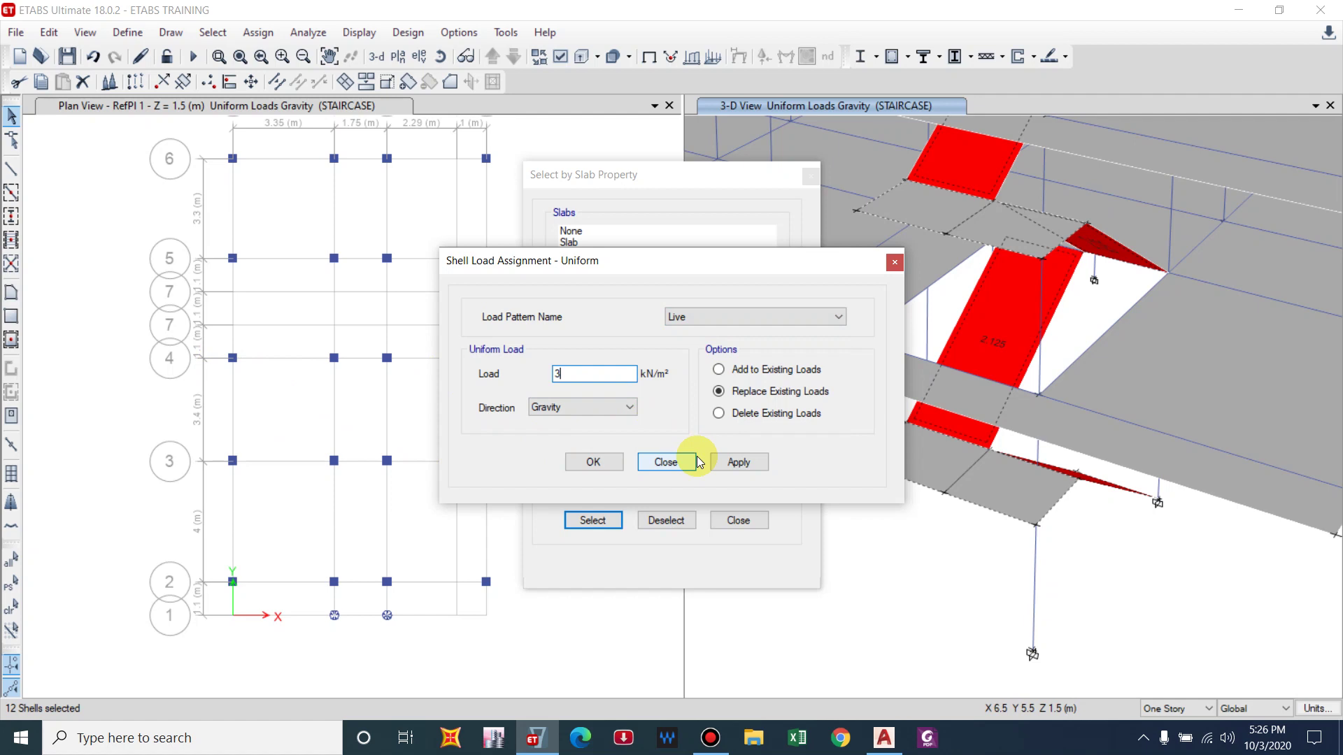
{"action": "left_click", "coordinate": [725, 463]}
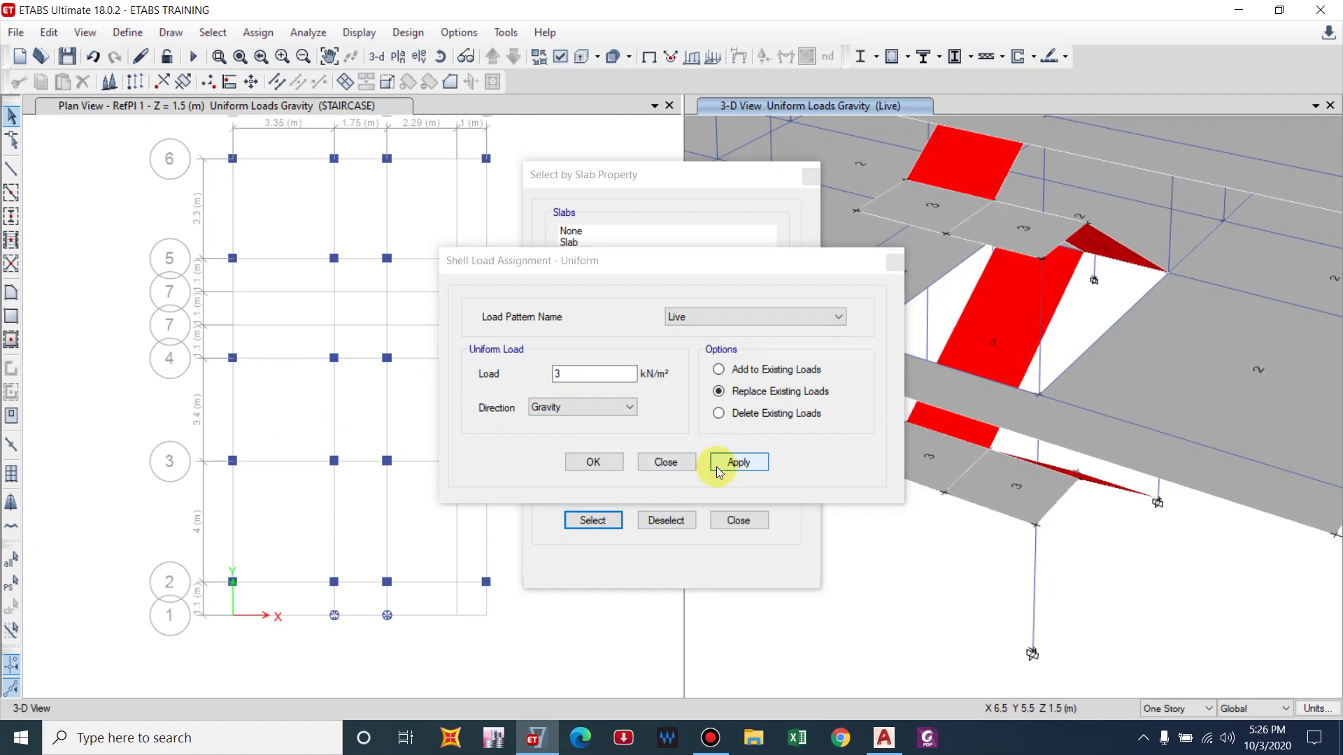
{"action": "left_click", "coordinate": [665, 462]}
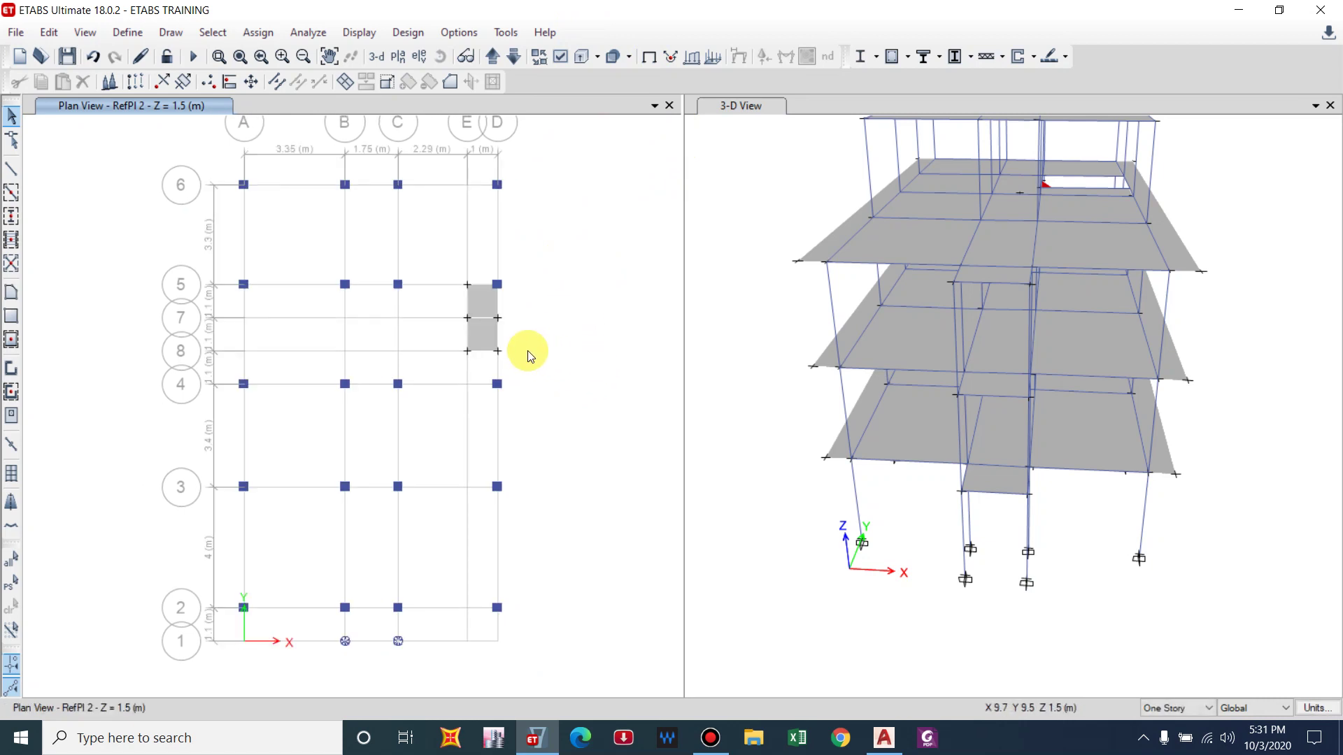
- Inspect the landing shells between grids E and D in plan, and the live loads on the stairs and floors in 3-D
{"action": "left_click_drag", "start_coordinate": [422, 235], "coordinate": [548, 378]}
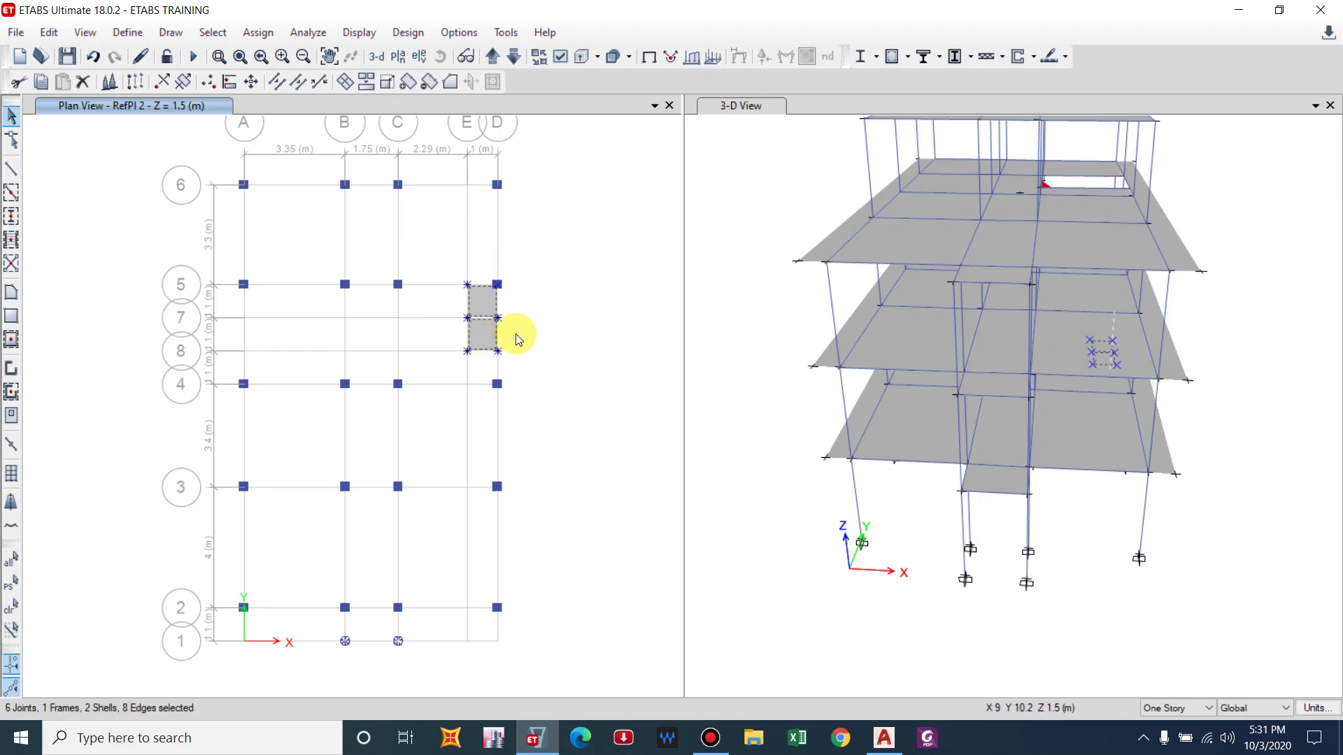
{"action": "key", "text": "ctrl+q"}
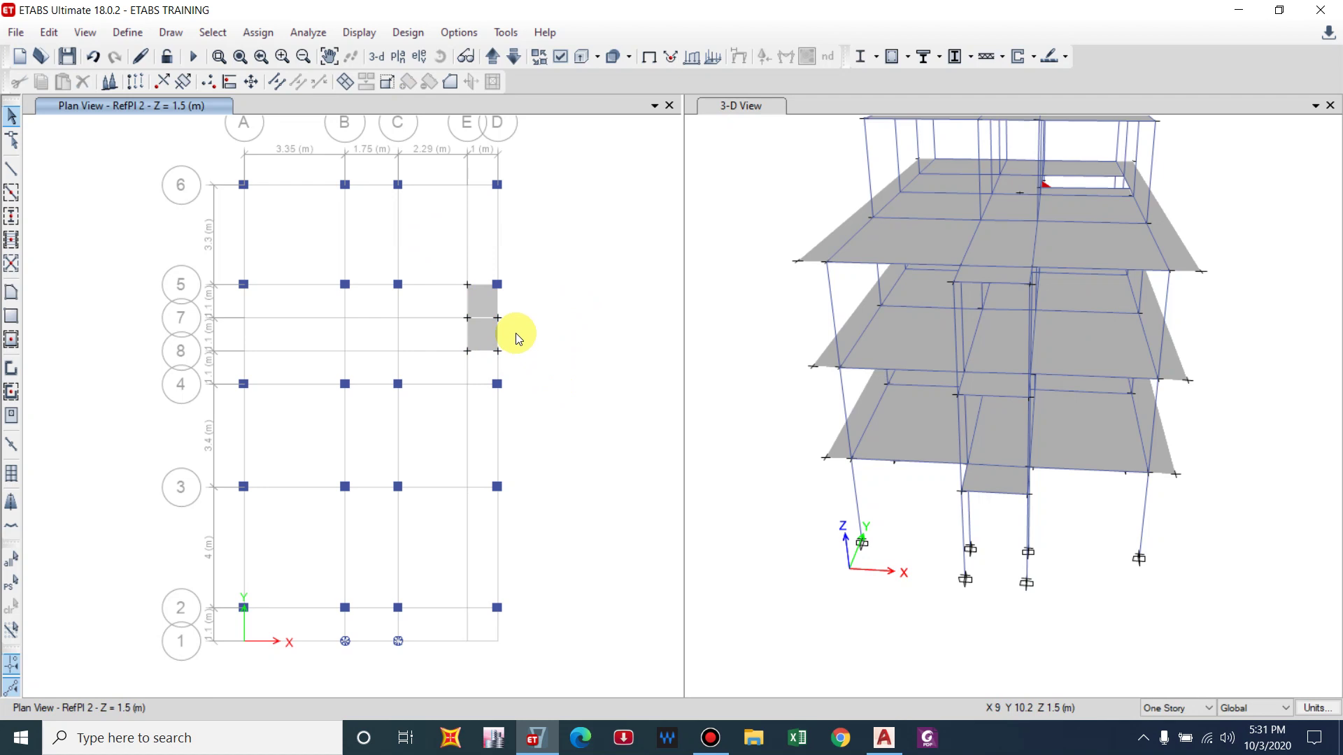
{"action": "middle_click_drag", "start_coordinate": [992, 481], "coordinate": [1148, 488], "text": "shift"}
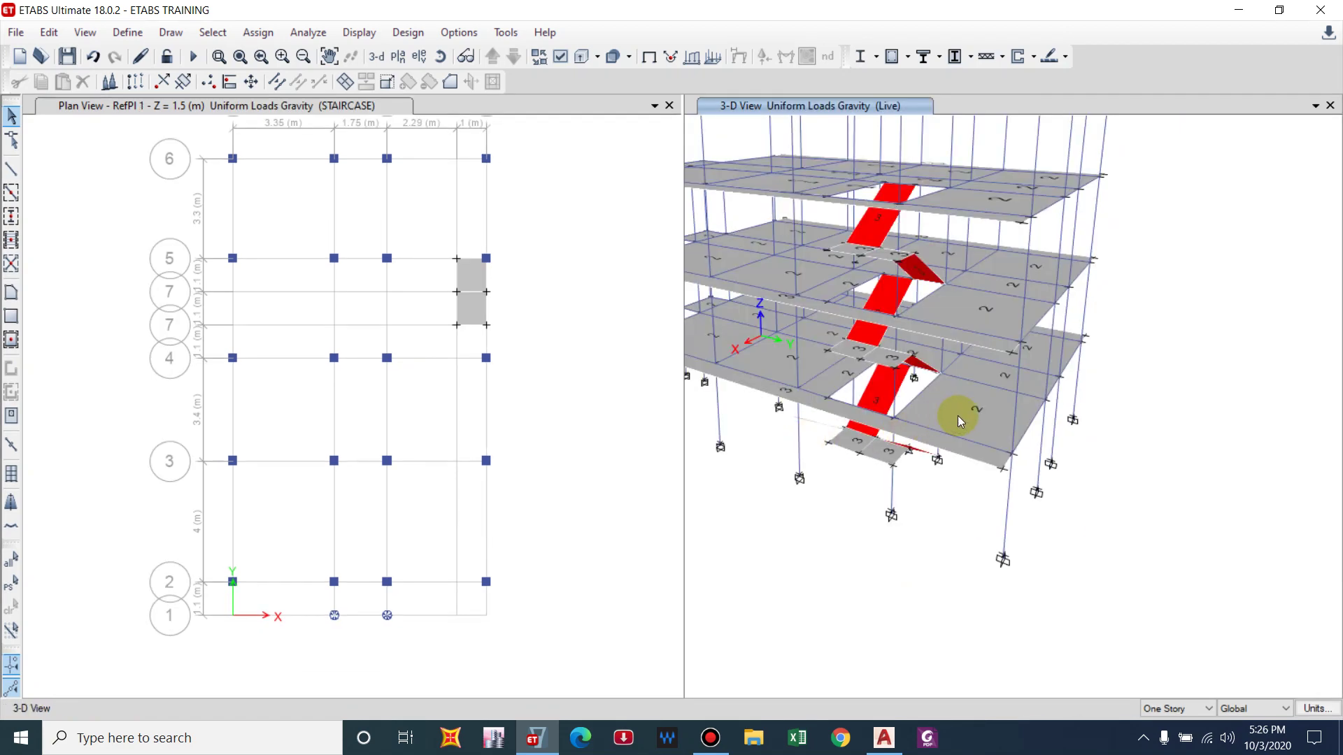
{"action": "middle_click_drag", "start_coordinate": [959, 415], "coordinate": [899, 465], "text": "shift"}
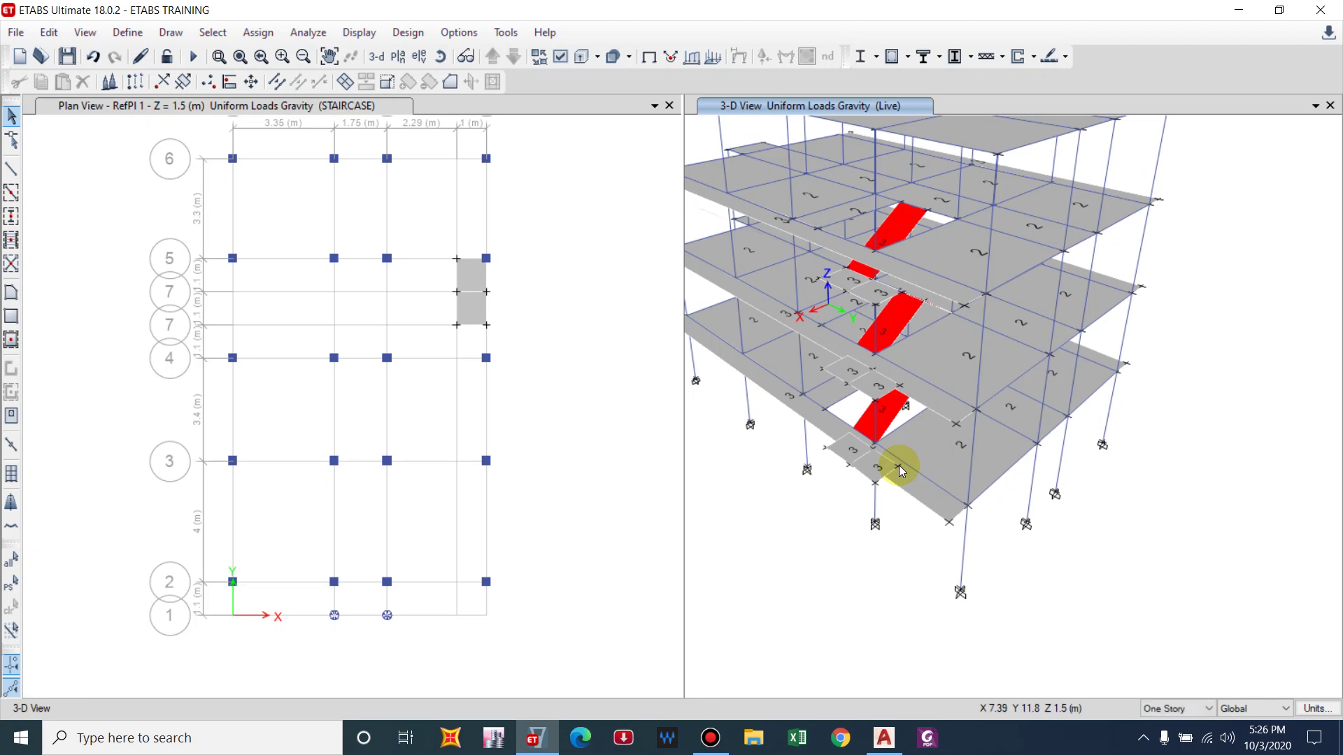
{"action": "middle_click_drag", "start_coordinate": [924, 495], "coordinate": [954, 320], "text": "shift"}
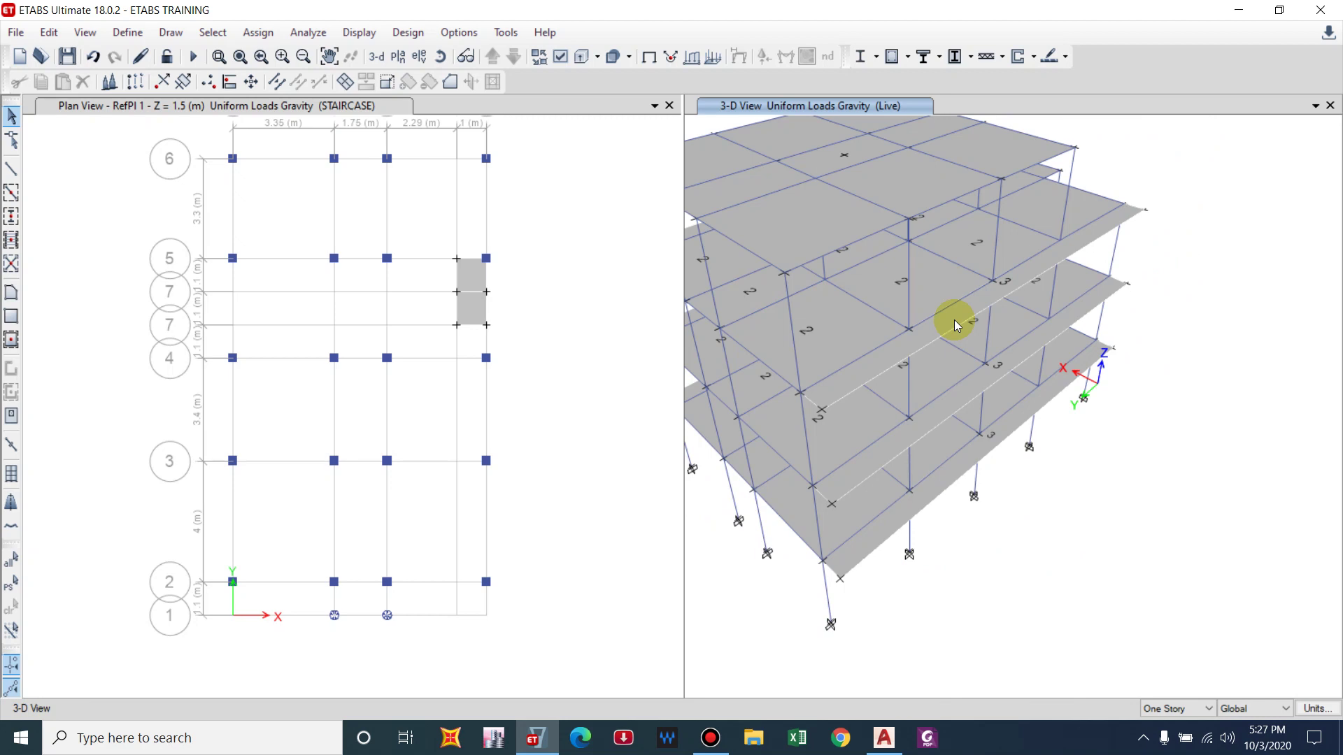
{"action": "middle_click_drag", "start_coordinate": [989, 413], "coordinate": [950, 470], "text": "shift"}
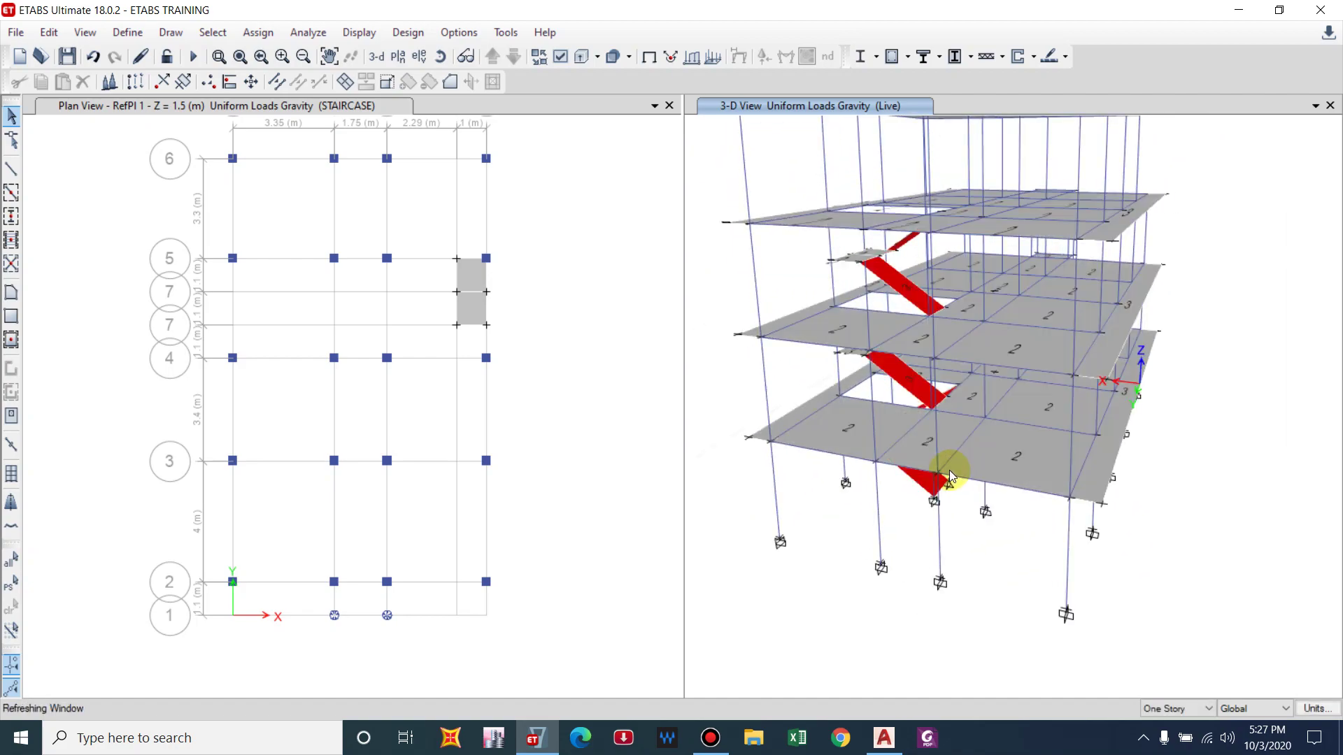